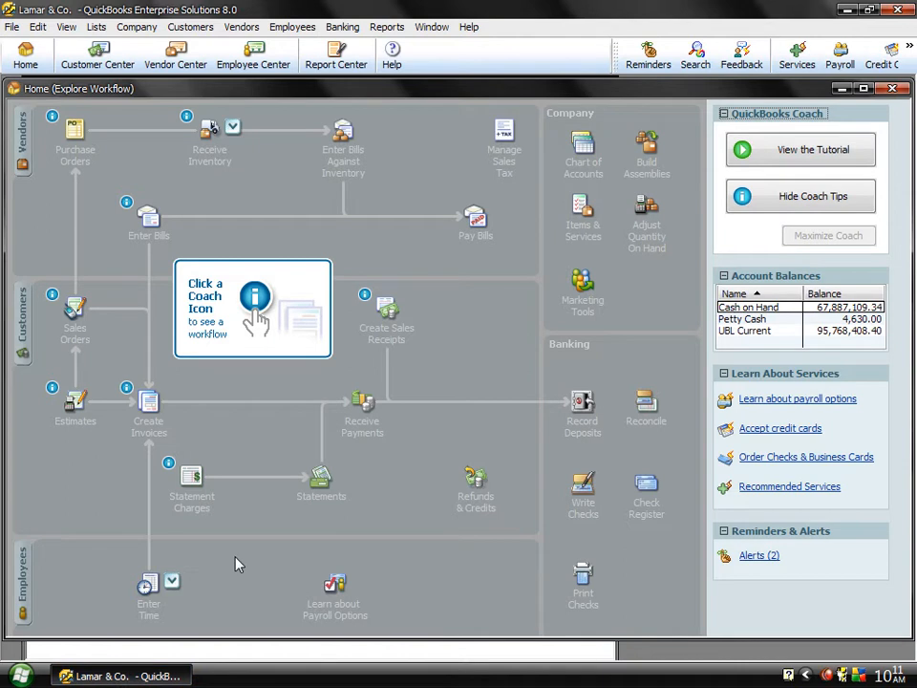
Close the Home window and the Trial Balance report.
left_click(895, 90)
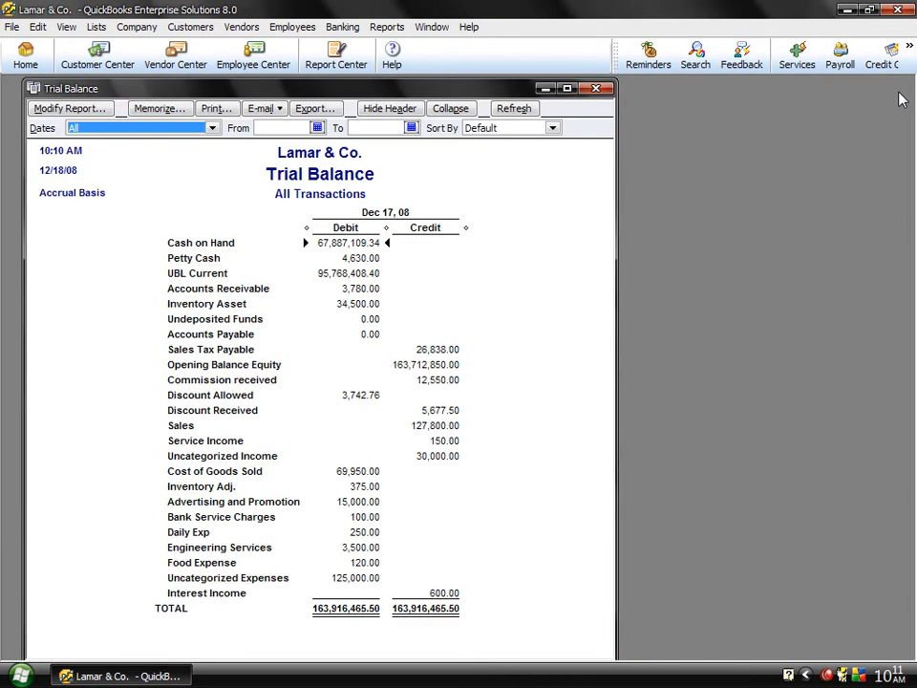
left_click(596, 89)
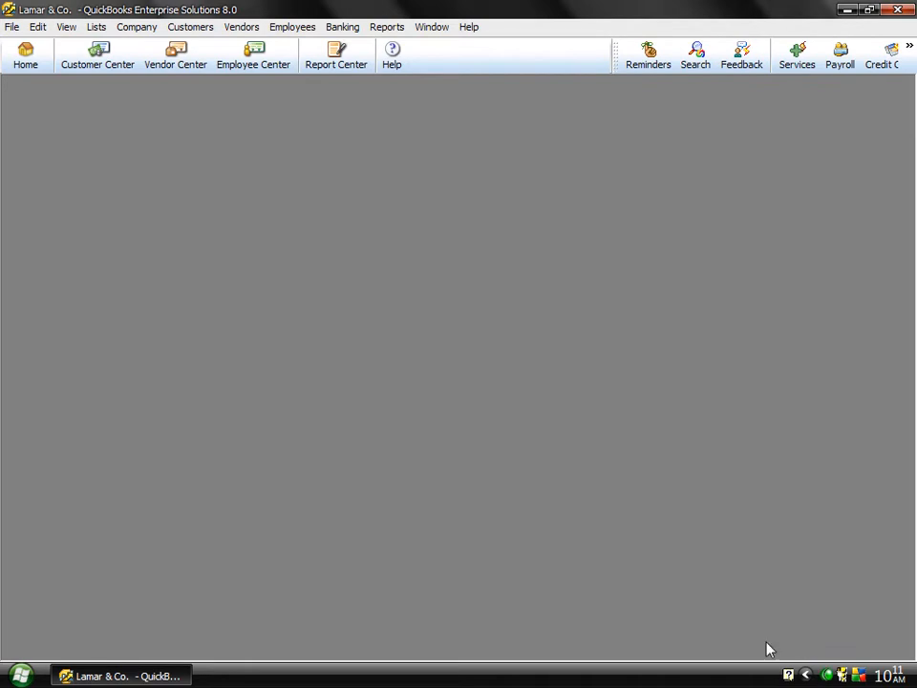
right_click(827, 676)
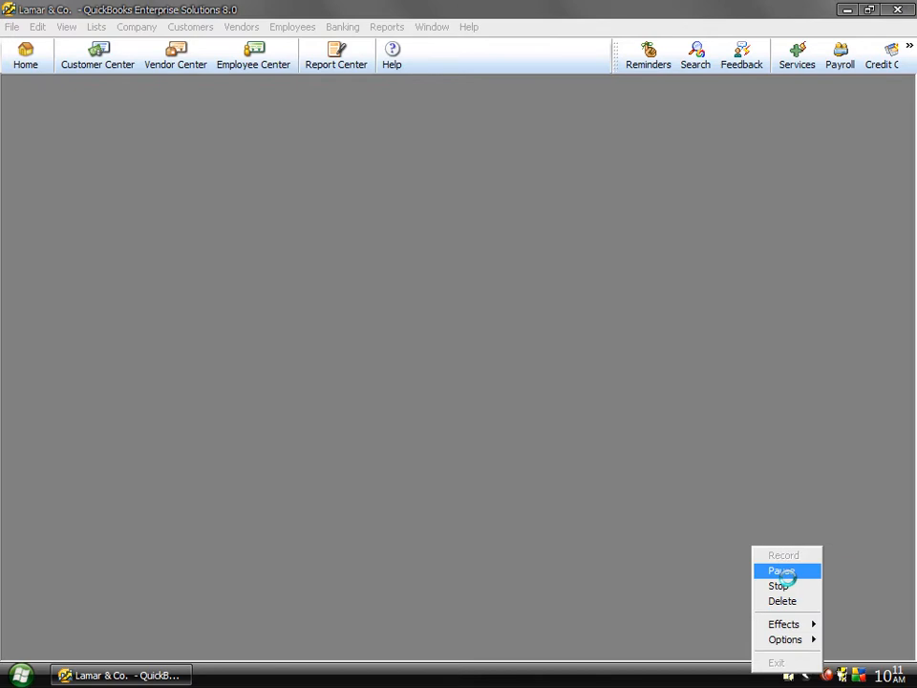
left_click(782, 571)
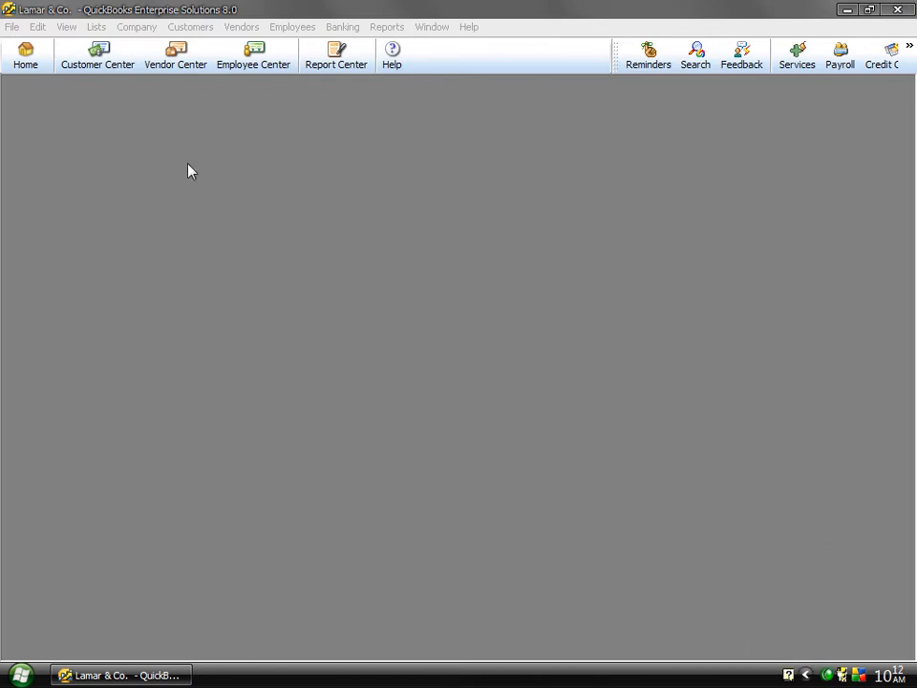
left_click(138, 28)
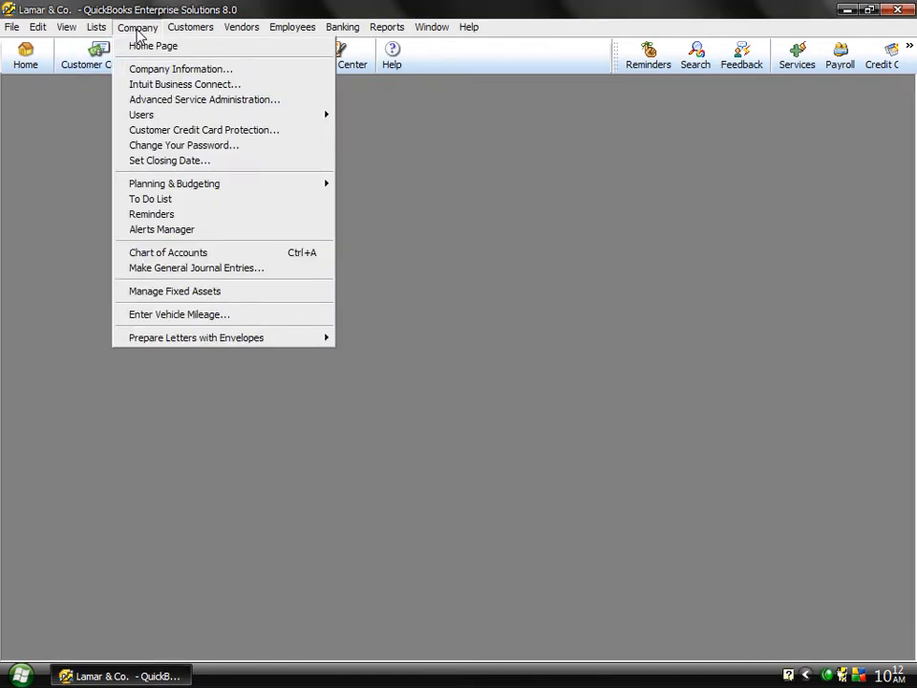
mouse_move(188, 34)
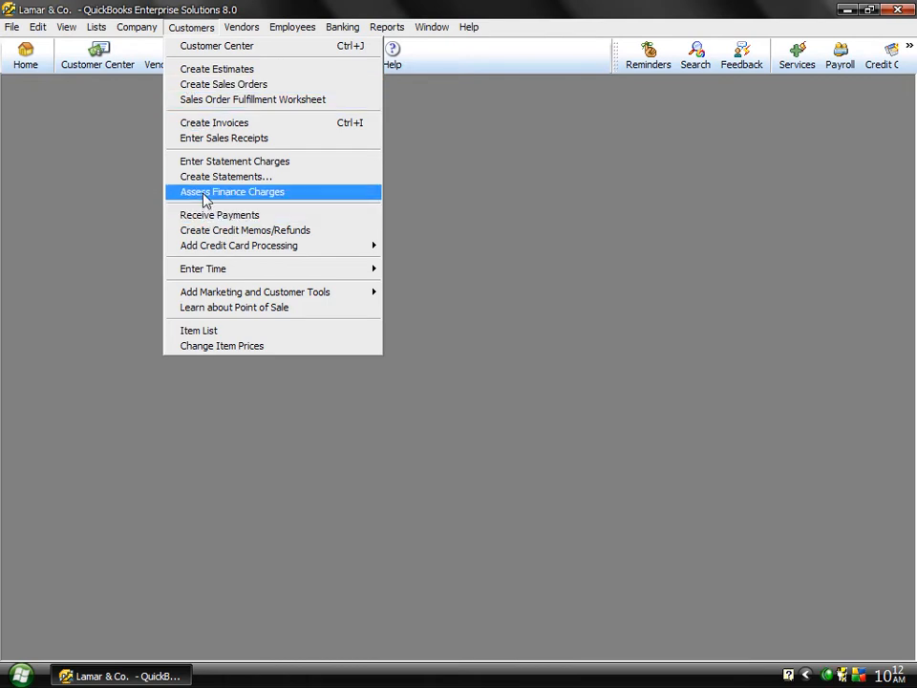
left_click(27, 134)
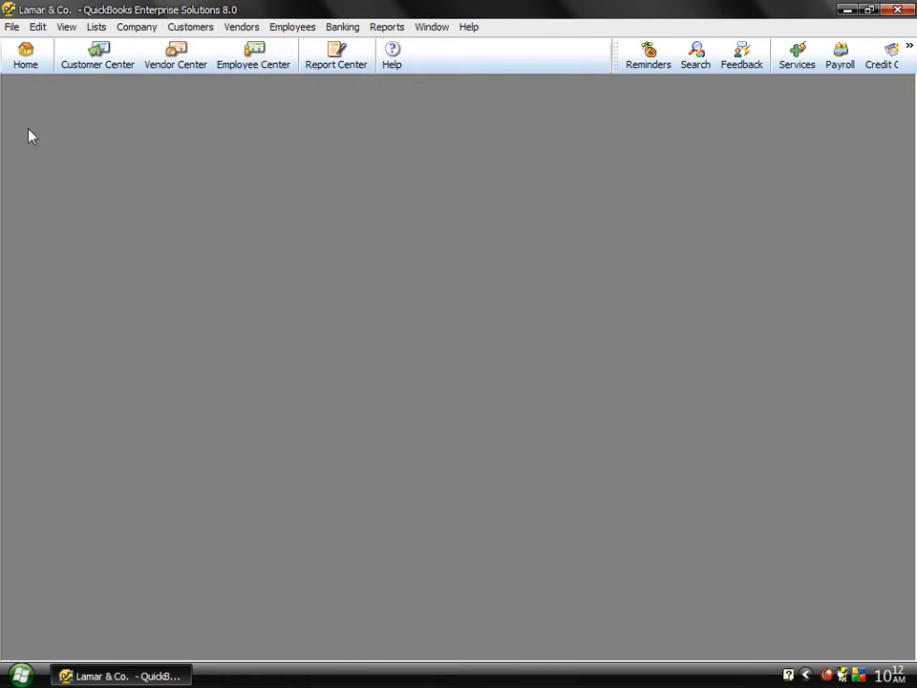
Review the payment terms in the first customer's record, then close the record without changes and the Customer Center.
left_click(81, 63)
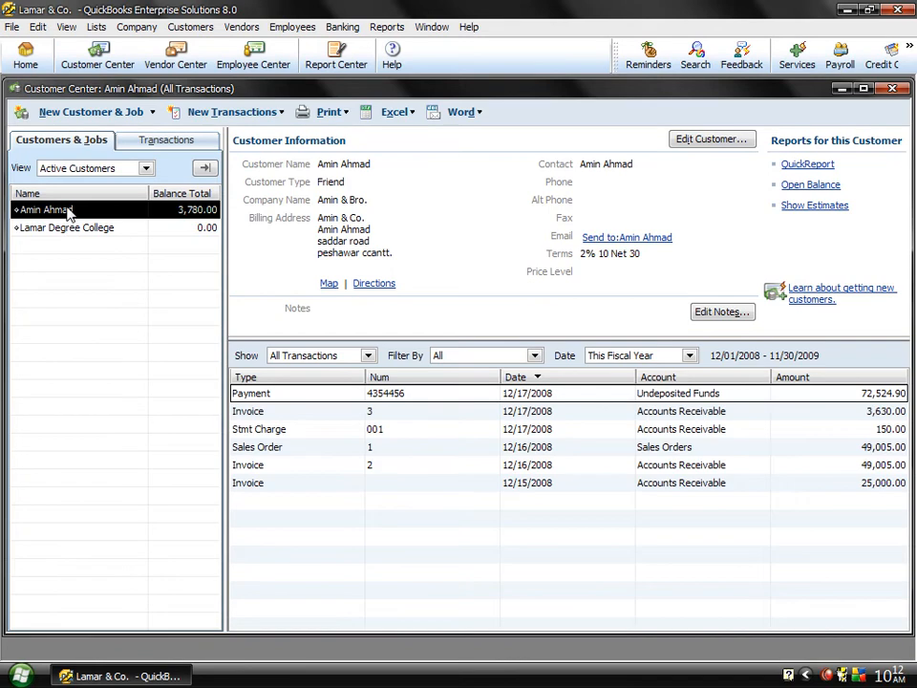
double_click(58, 210)
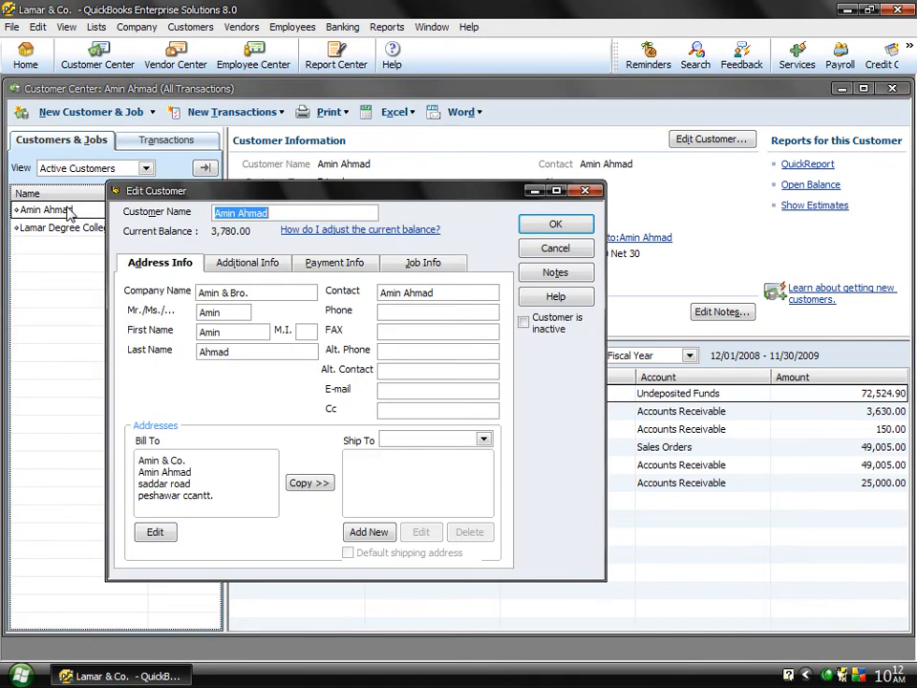
left_click(229, 266)
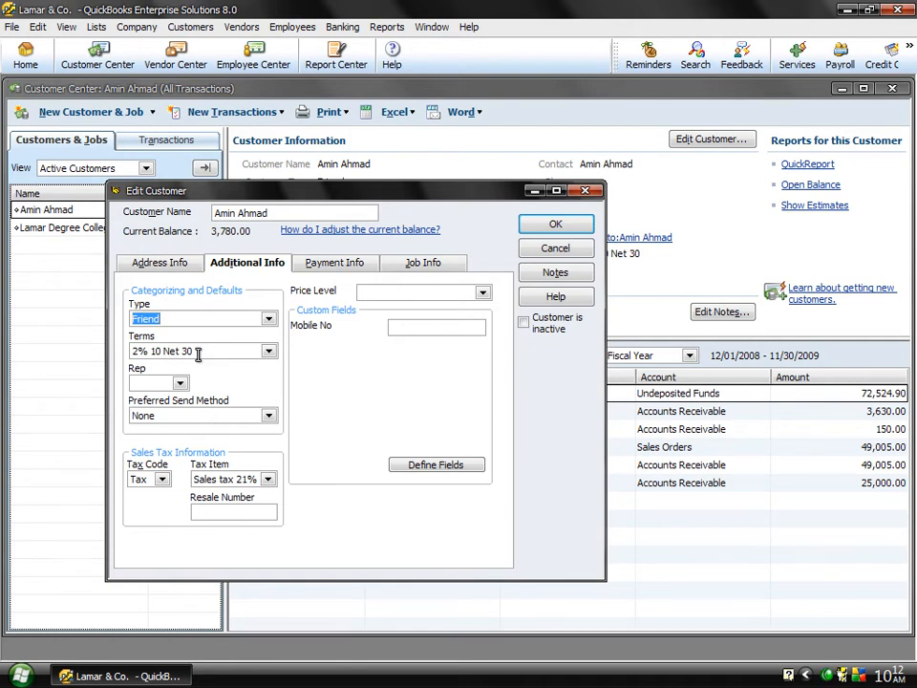
left_click_drag(197, 350, 179, 354)
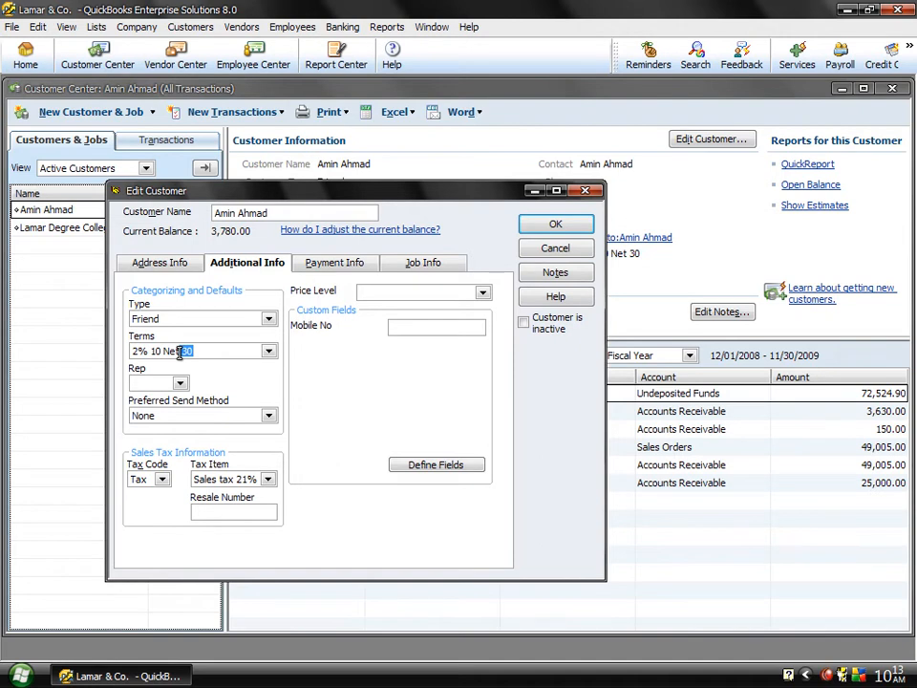
left_click(542, 248)
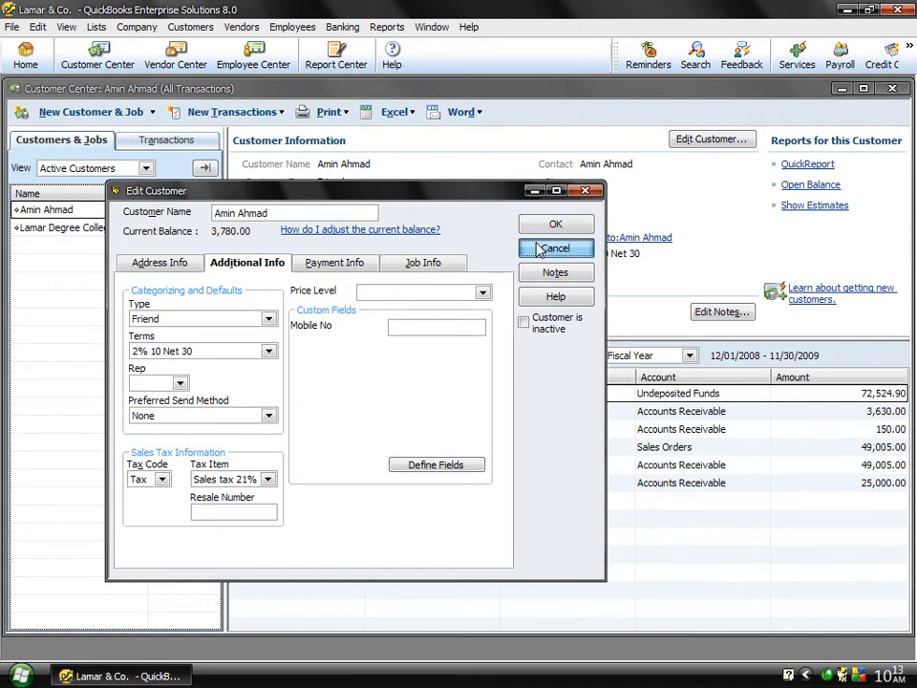
left_click(891, 91)
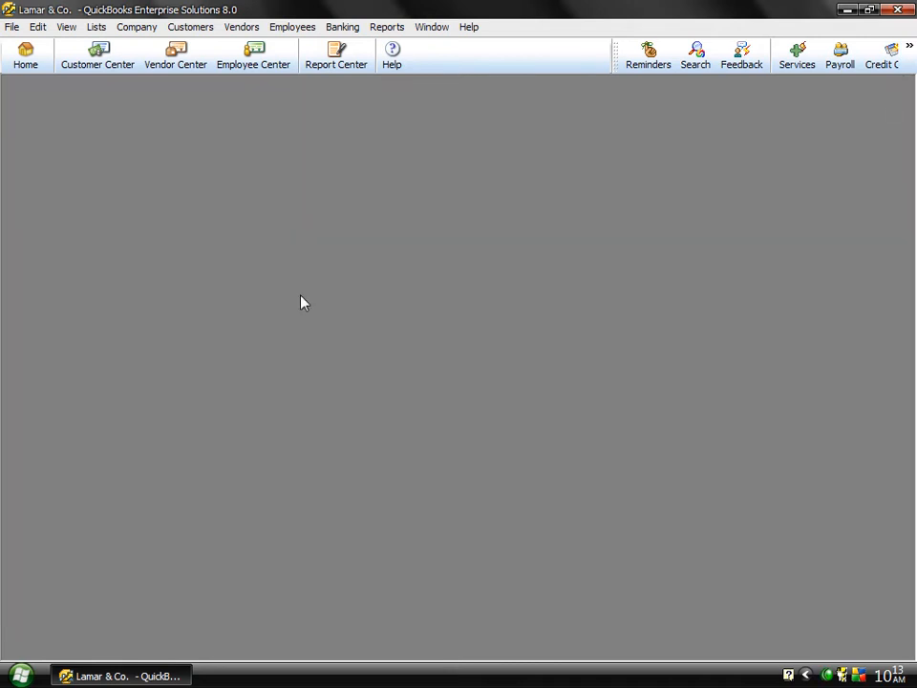
Set up company finance charges with a 5% annual interest rate, a minimum charge of 50 and a 30-day grace period.
left_click(186, 32)
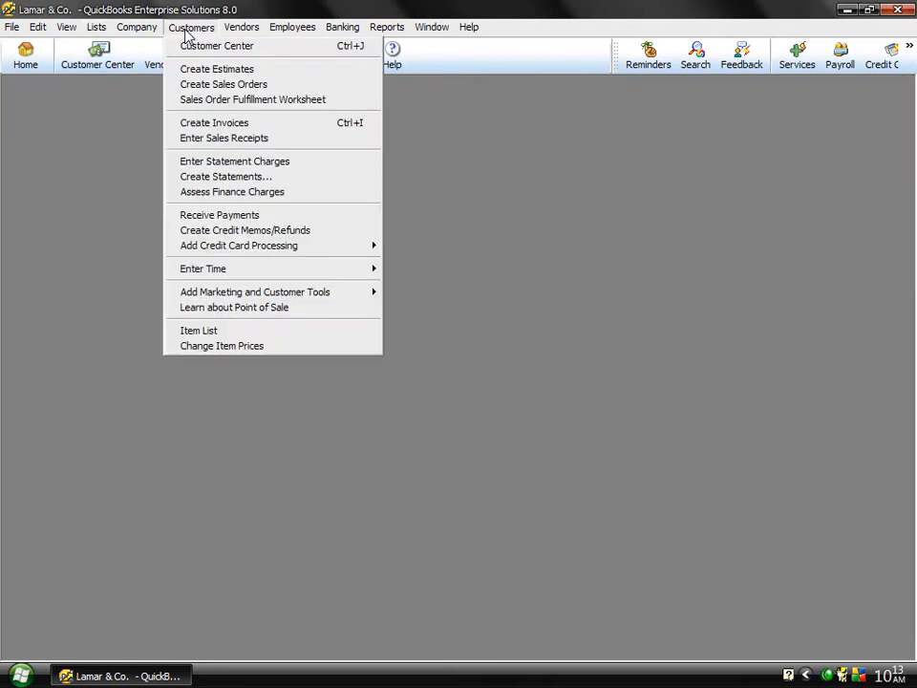
left_click(200, 193)
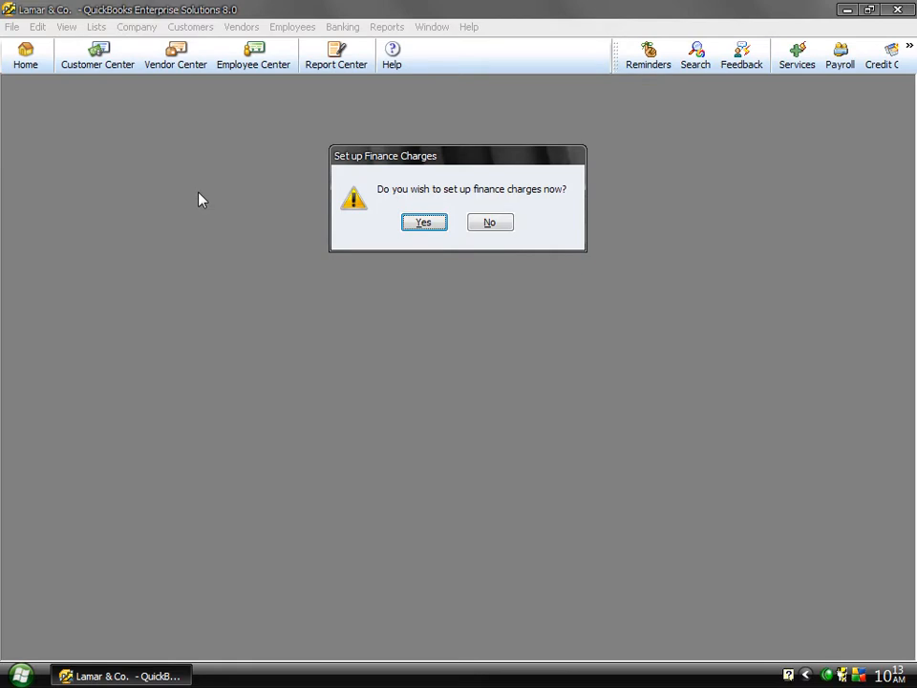
left_click(420, 223)
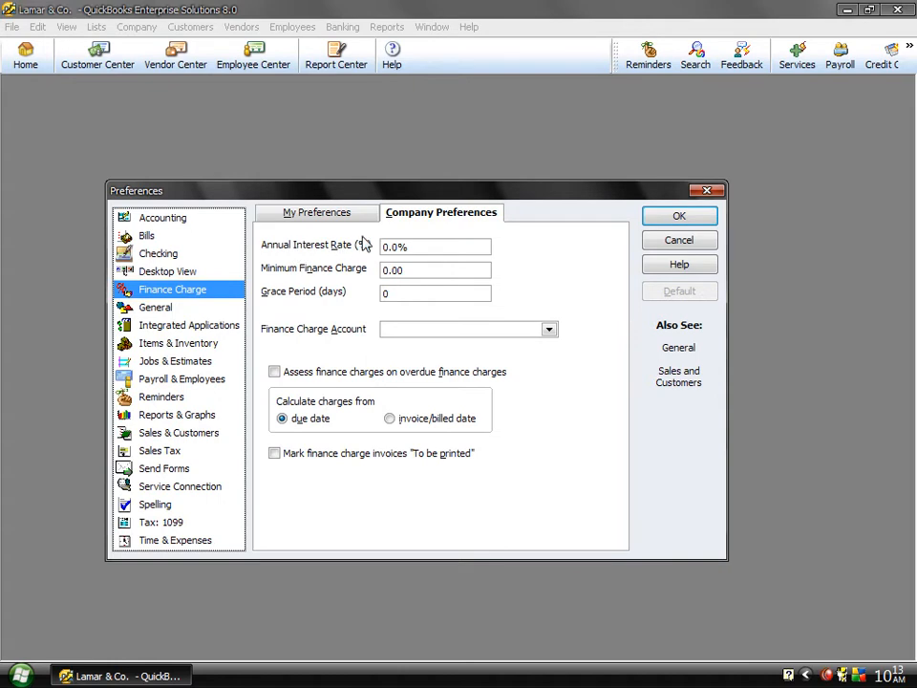
left_click(430, 250)
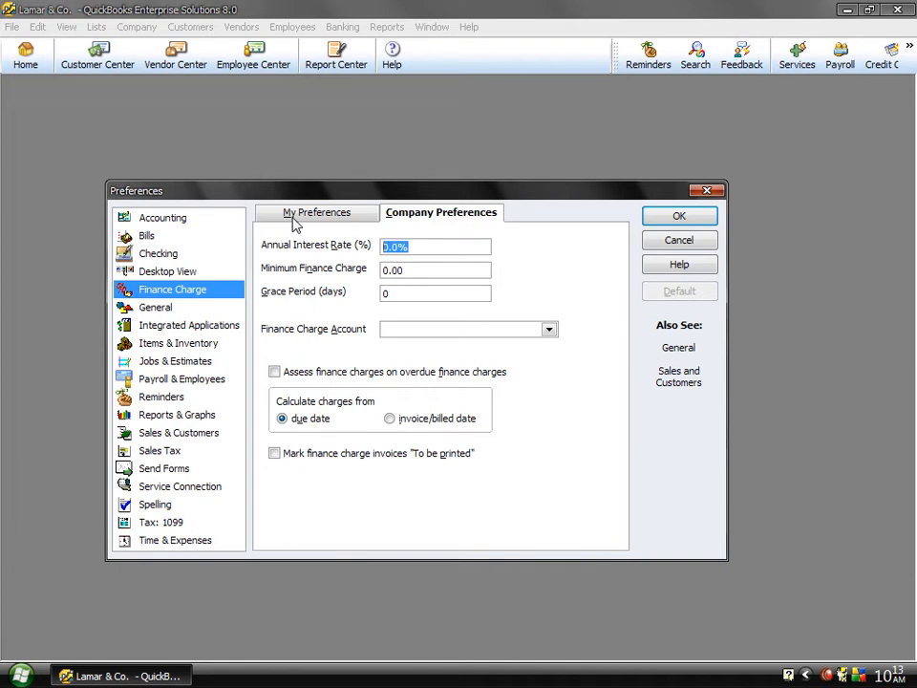
type("5")
key("Tab")
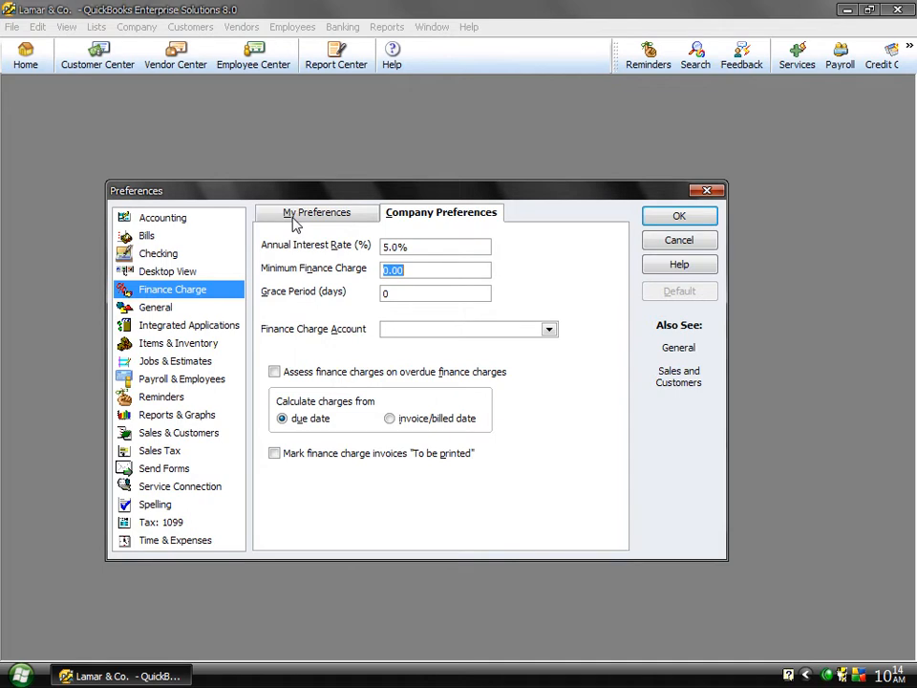
type("50")
key("Tab")
type("30")
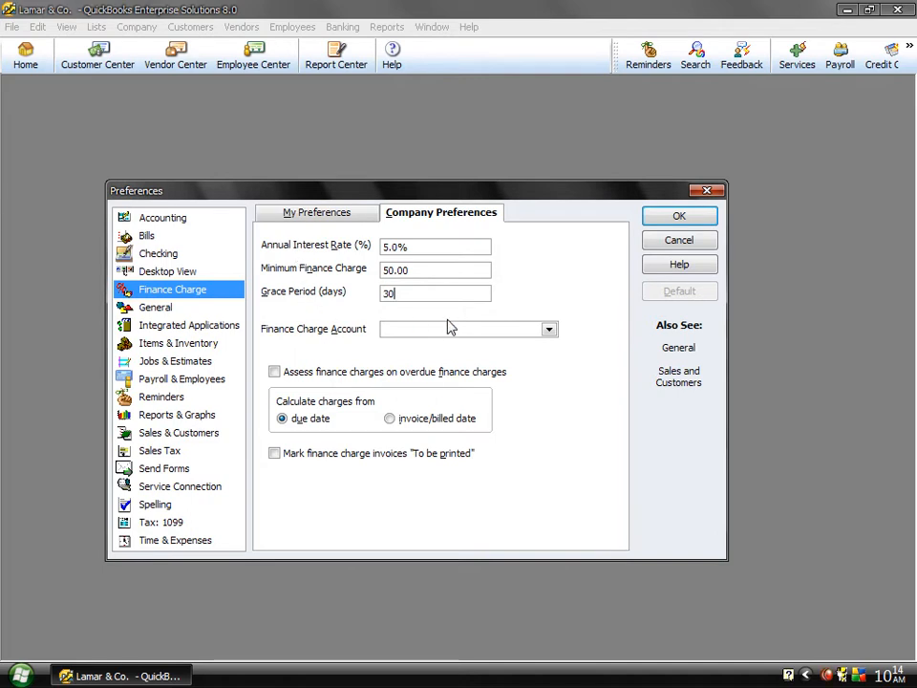
Assign Finance Charge Income as the finance charge account.
left_click(435, 330)
type("Finance Charge Income")
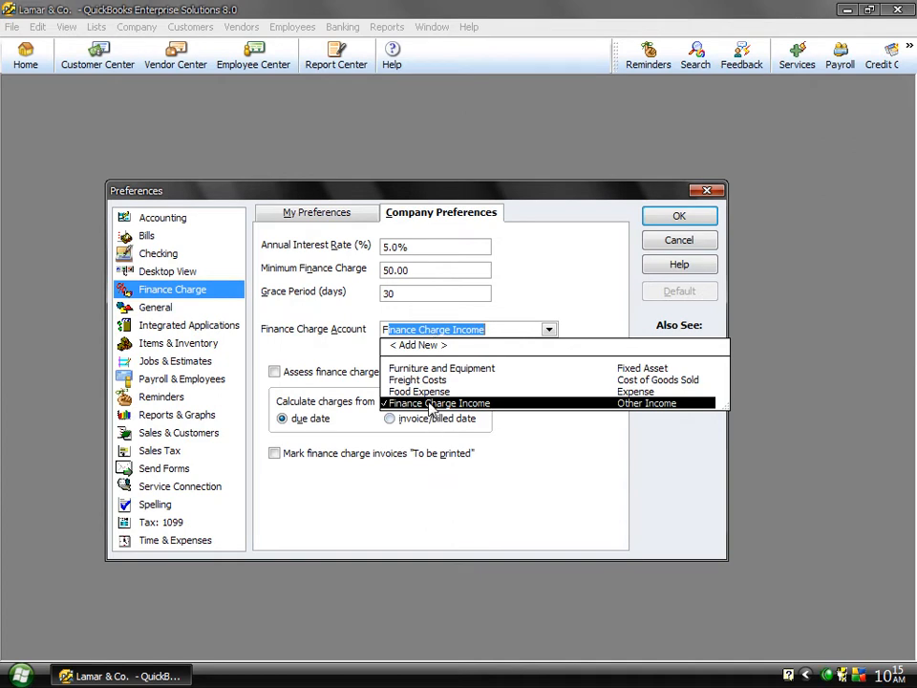
left_click(430, 403)
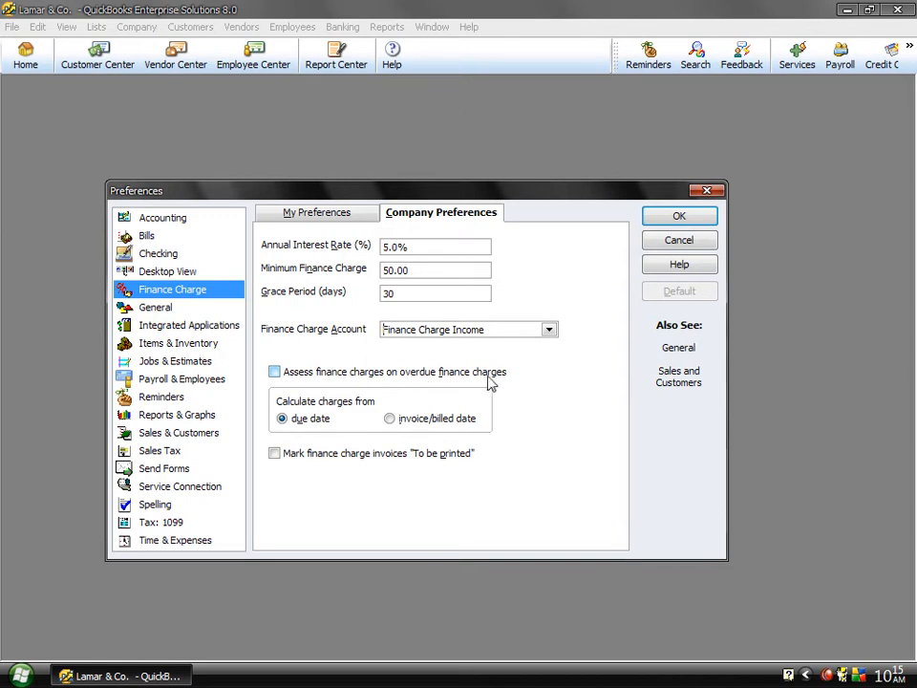
Enable charges on overdue finance charges and marking their invoices "To be printed", calculate from the due date, and save the preferences.
left_click(340, 378)
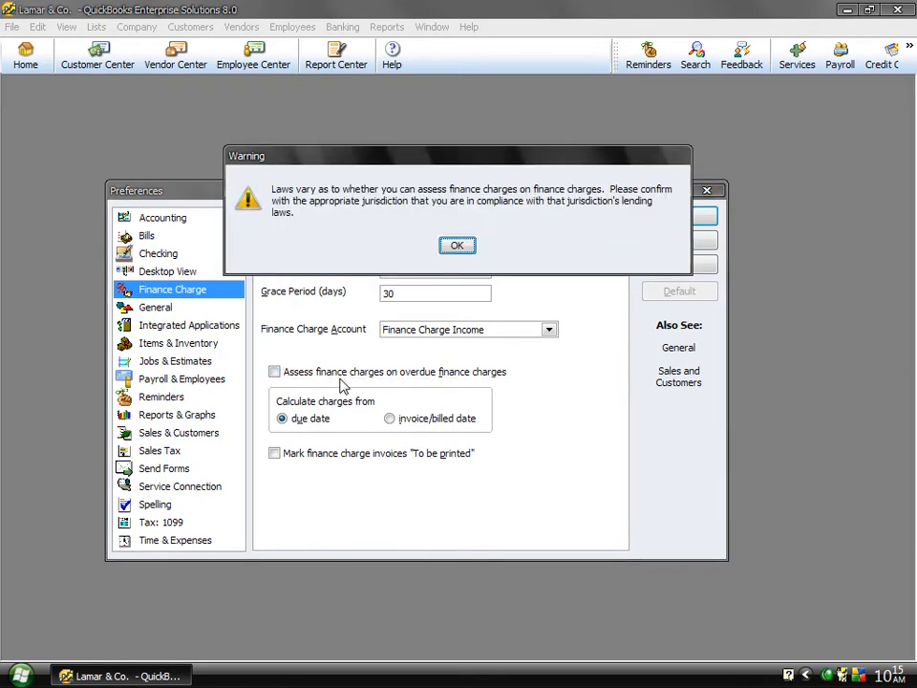
left_click(464, 246)
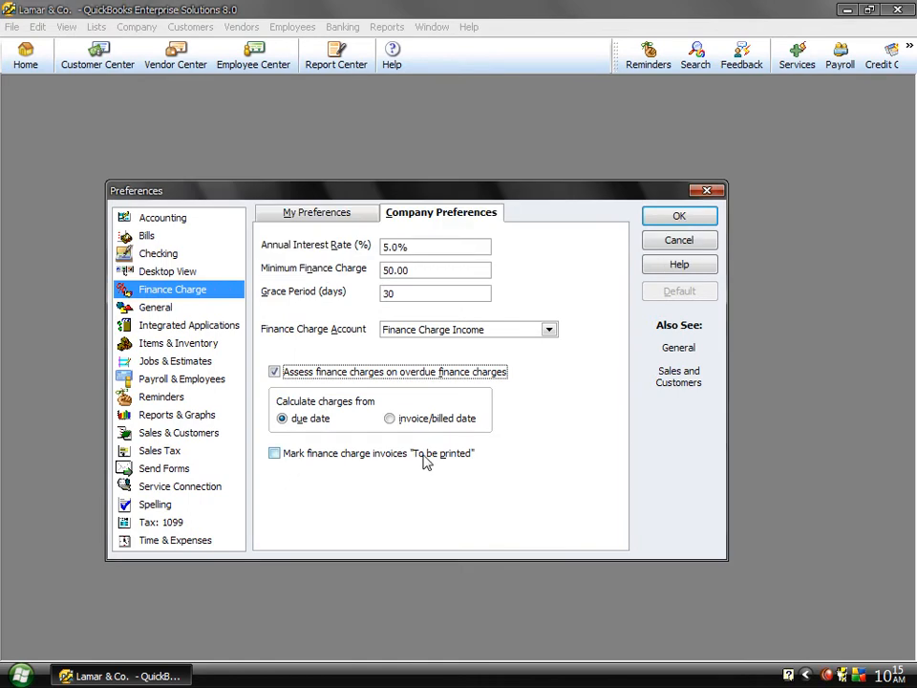
left_click(324, 453)
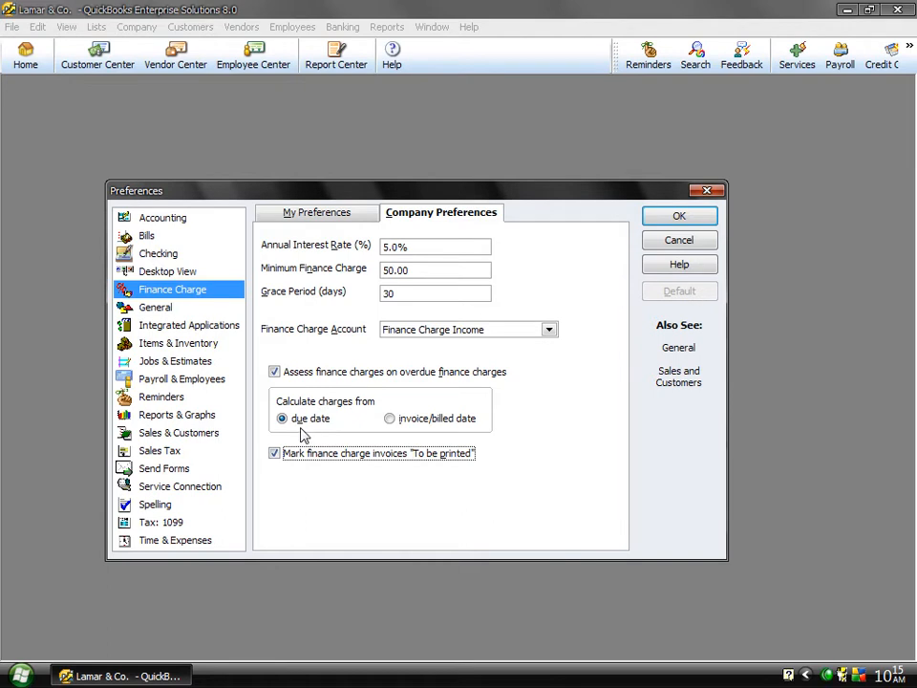
left_click(405, 425)
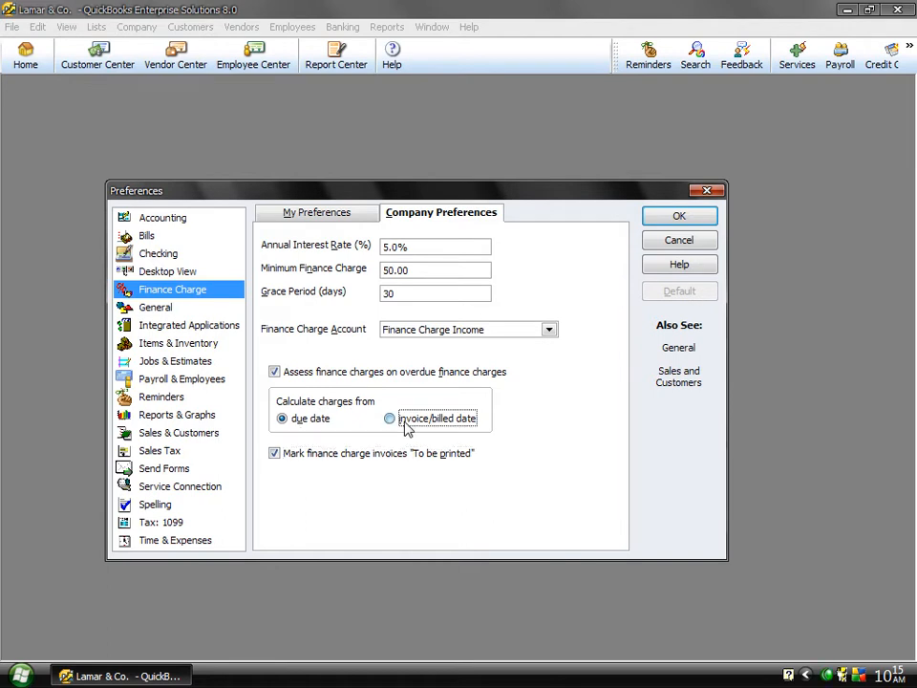
left_click(286, 426)
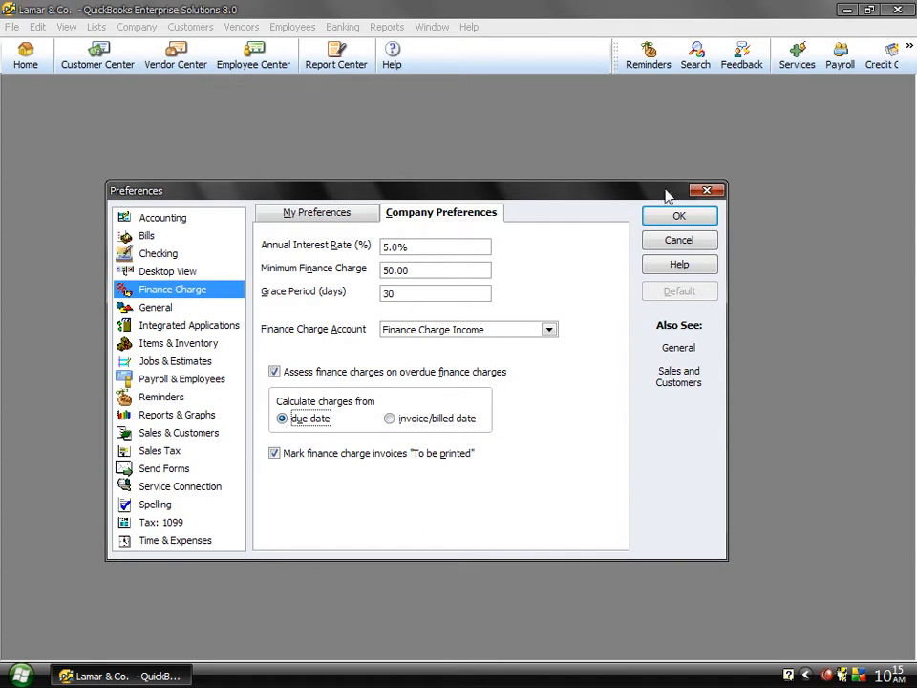
left_click(652, 224)
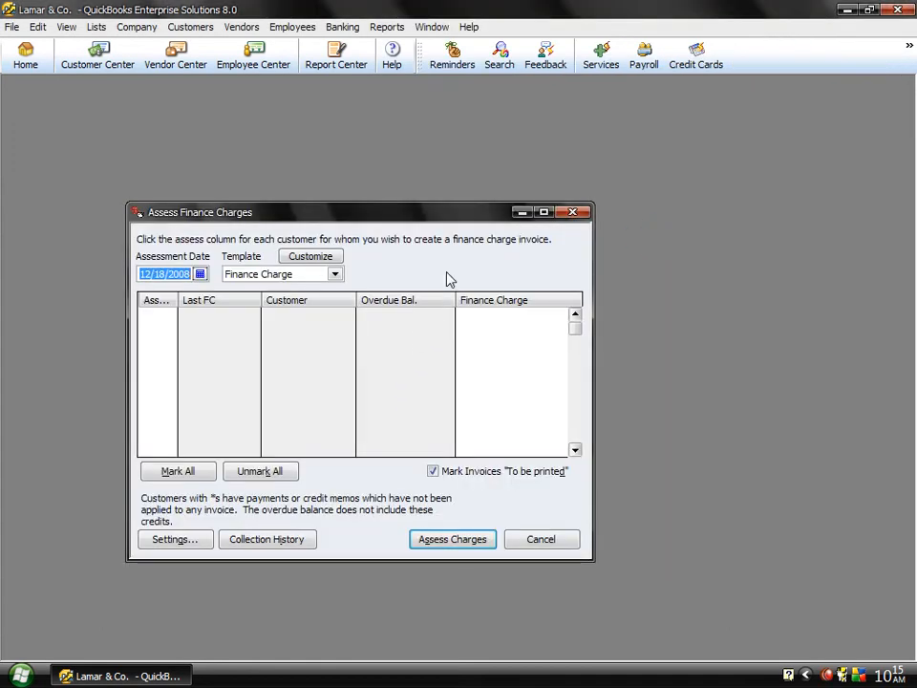
Try to mark all customers for finance charge assessment dated 12/18/2008, and leave without assessing any charges.
left_click_drag(380, 205, 431, 155)
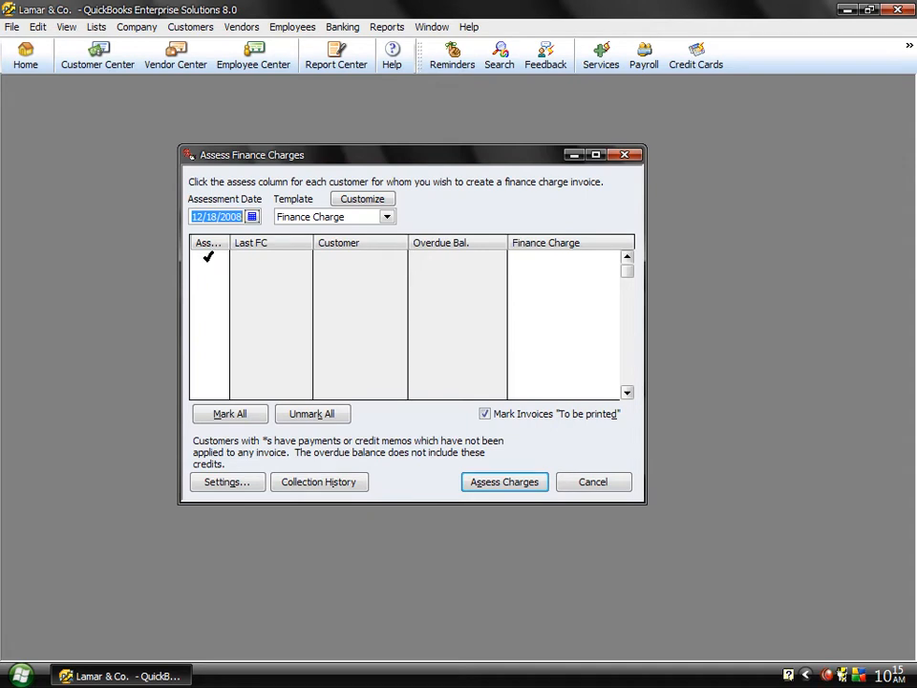
left_click(235, 417)
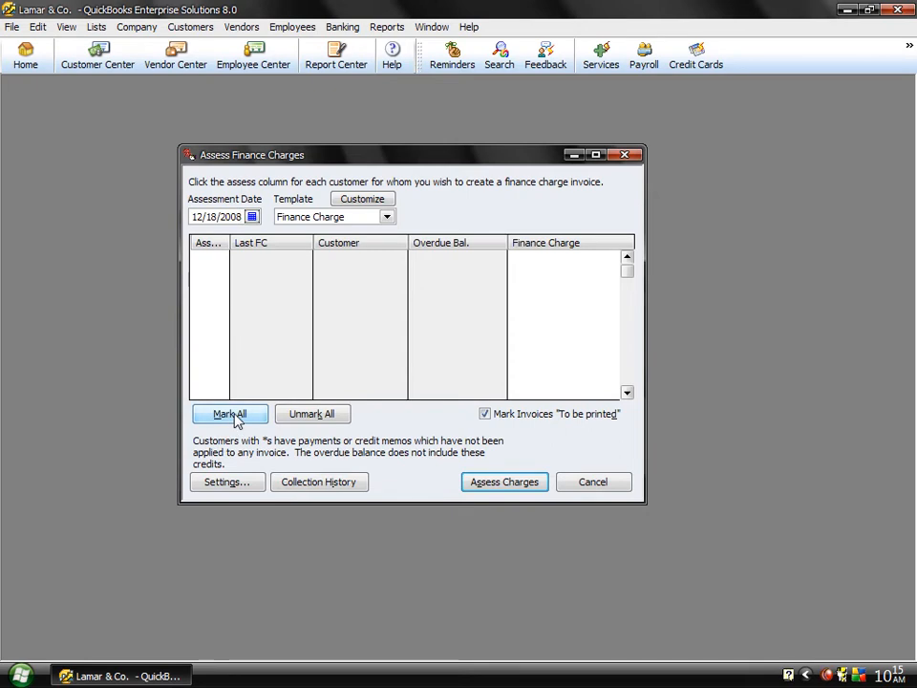
left_click(235, 417)
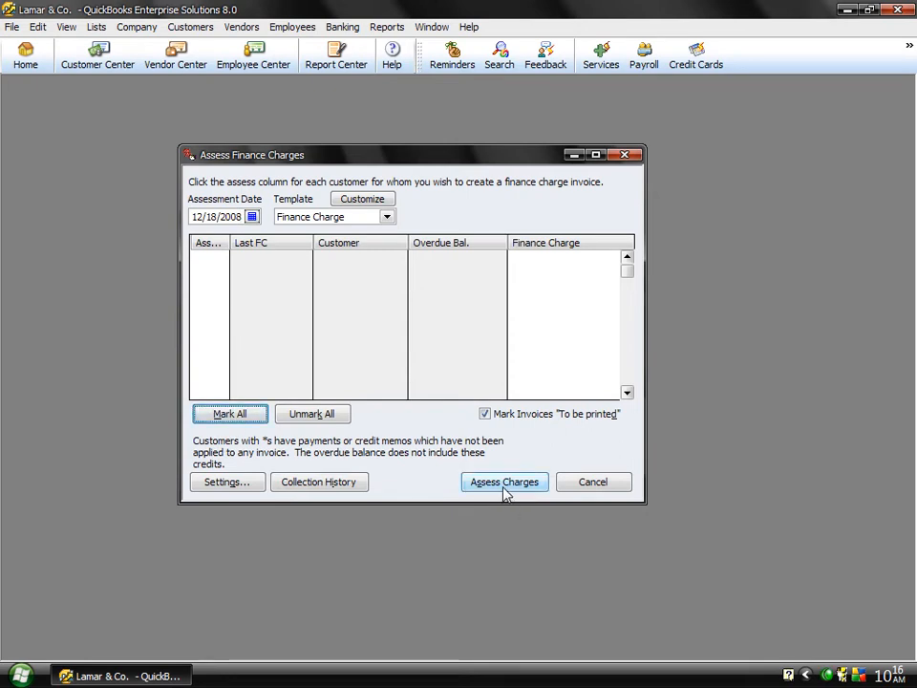
left_click(594, 482)
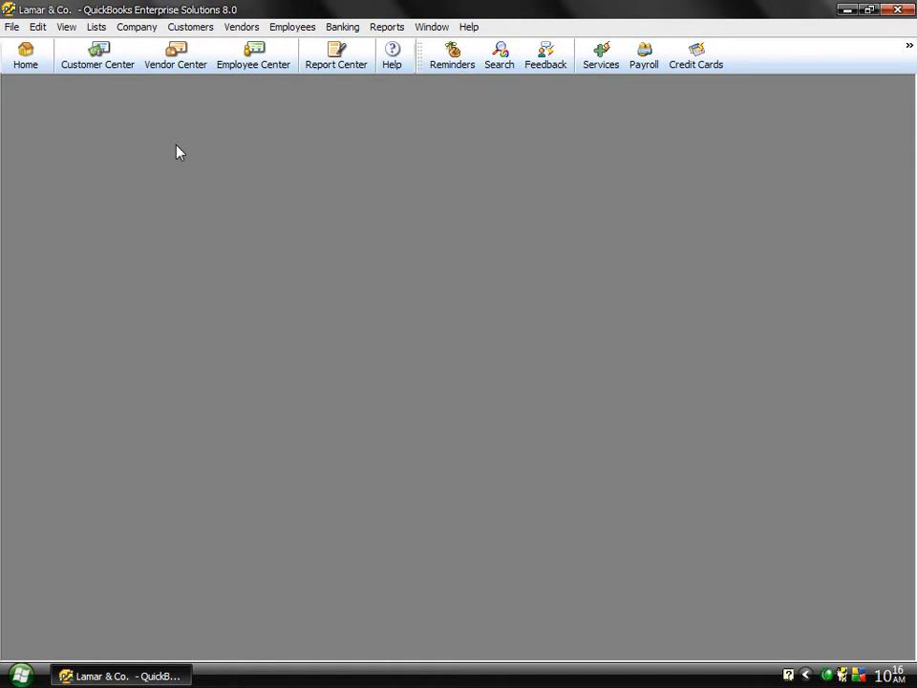
Start a new invoice for the first customer in the customer list.
left_click(192, 28)
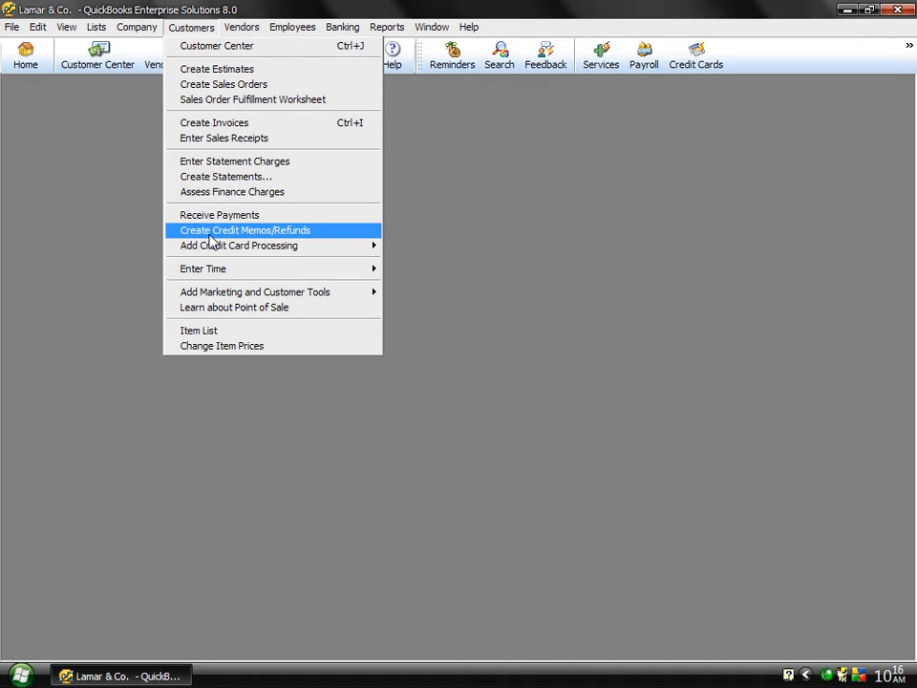
left_click(227, 129)
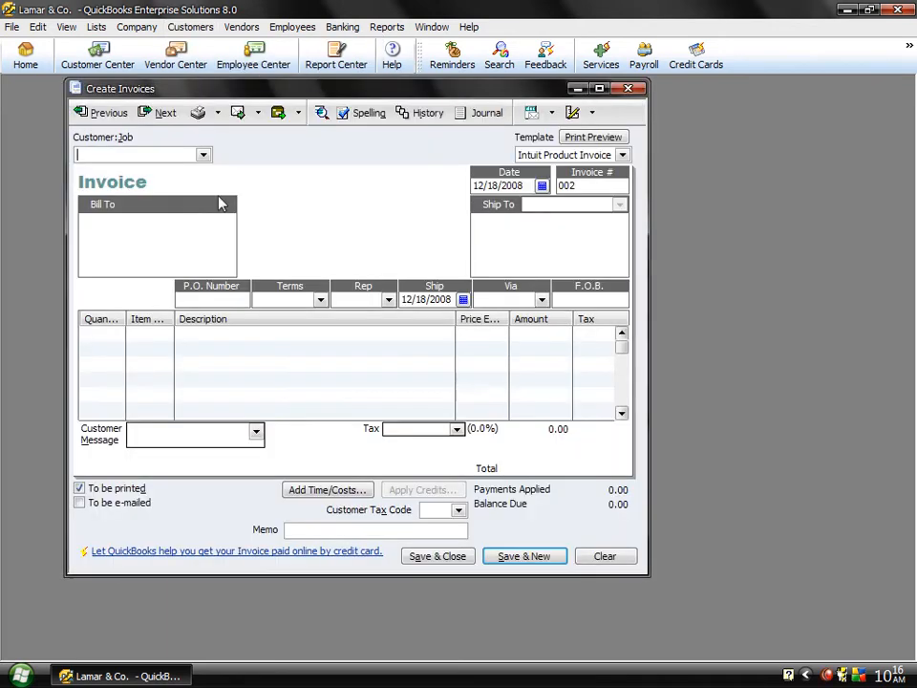
left_click(202, 154)
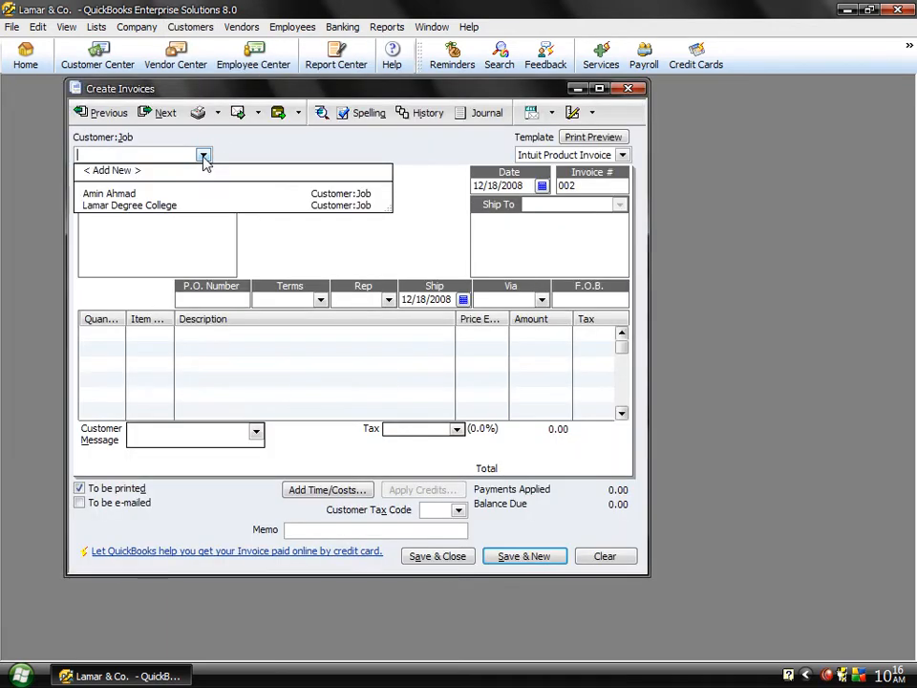
left_click(108, 194)
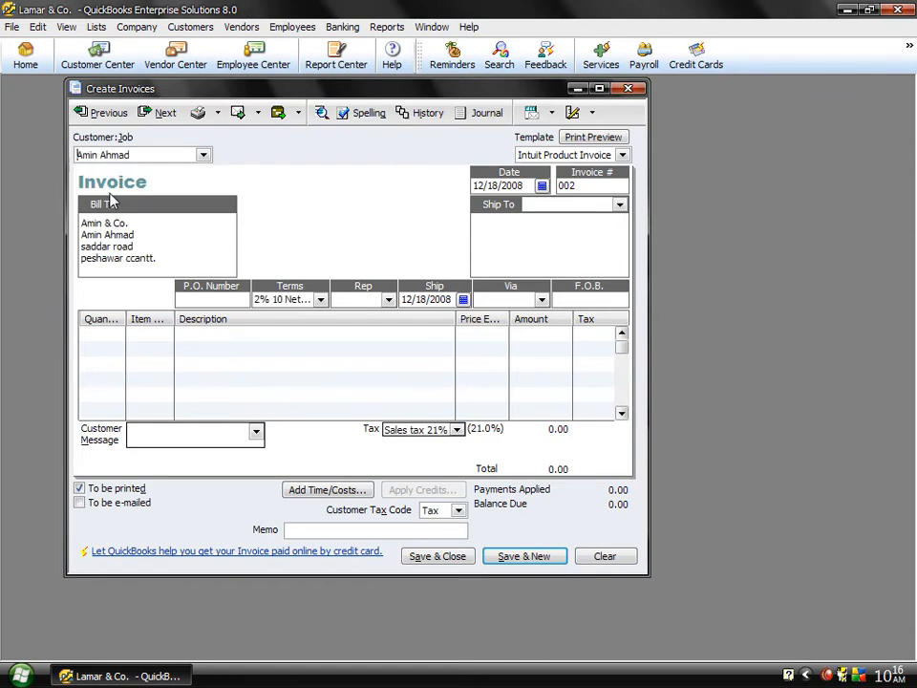
Add the Keyboard and Mouse items to the first two lines of the invoice.
left_click(168, 332)
left_click(166, 333)
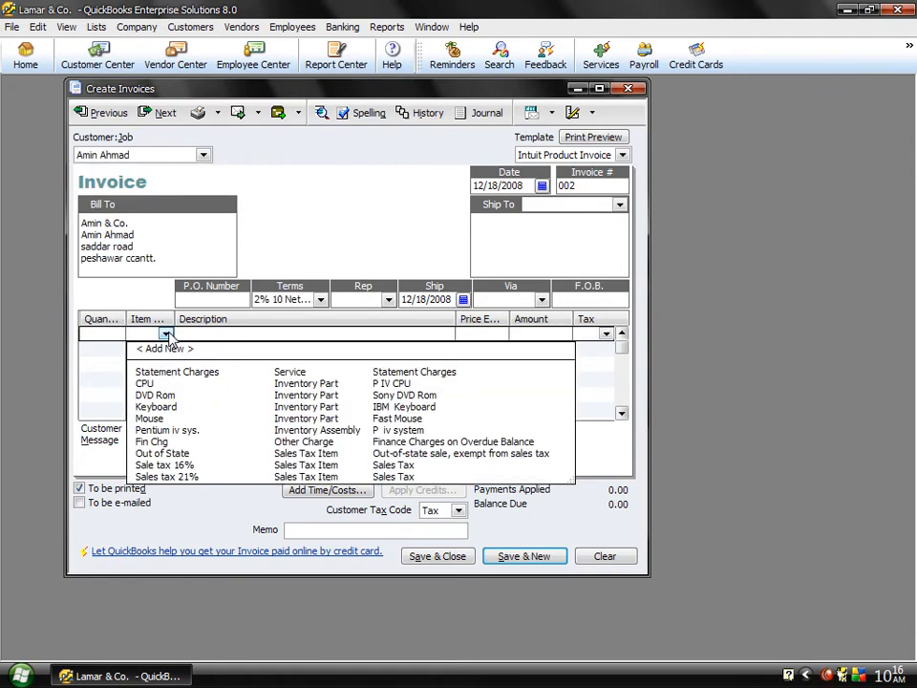
left_click(151, 409)
left_click(166, 350)
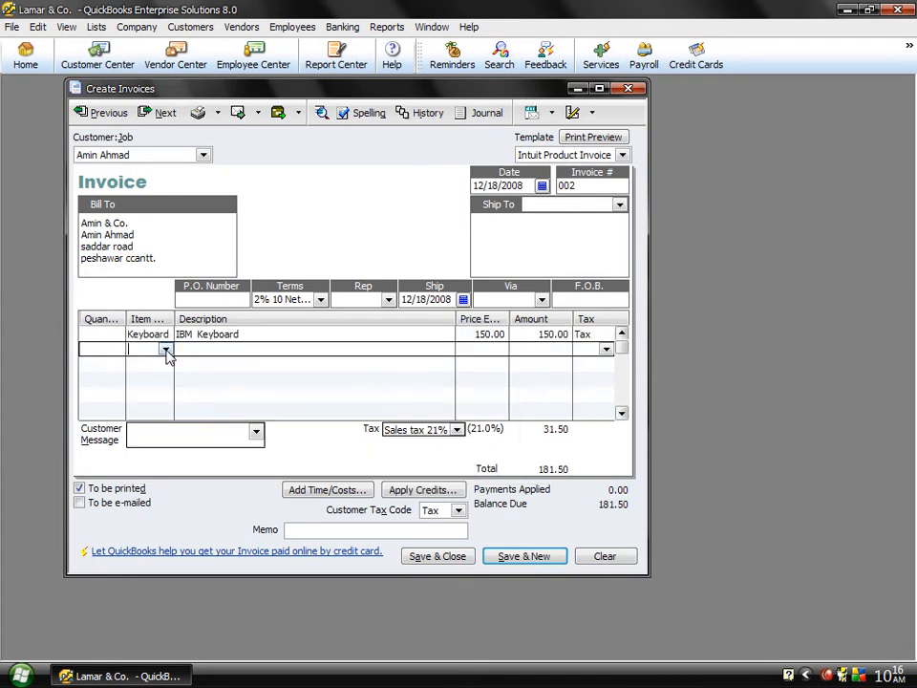
left_click(166, 349)
left_click(150, 434)
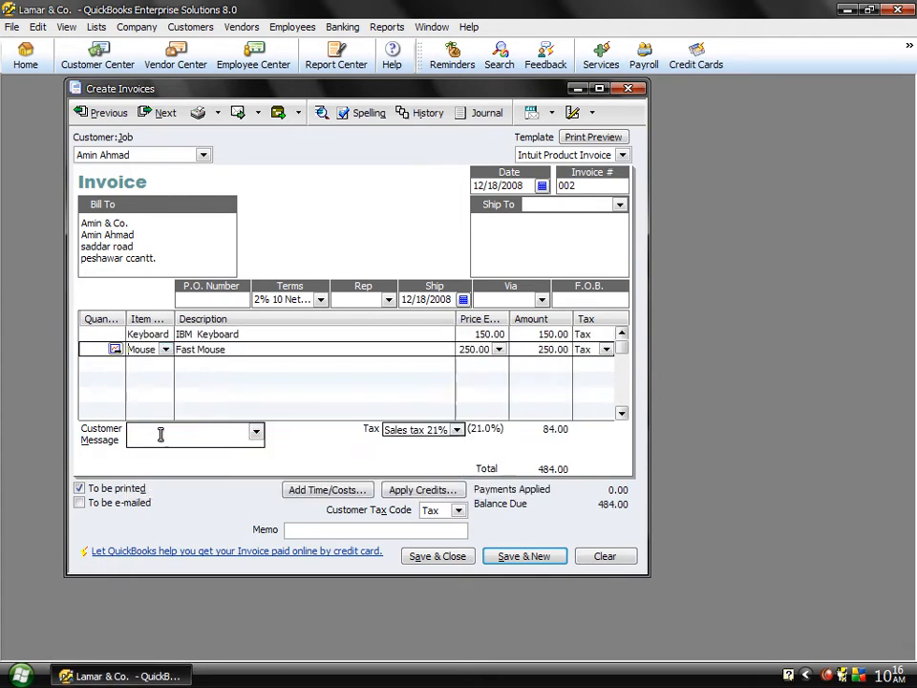
Set the Keyboard quantity to 12 on the invoice and try a quantity of 12 for the Mouse.
left_click(93, 334)
type("1")
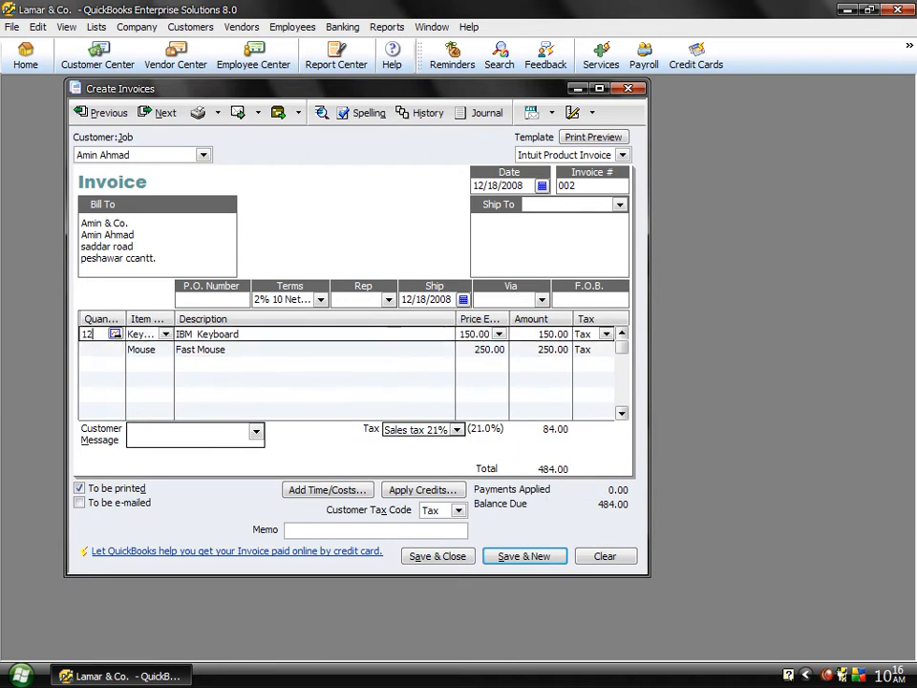
type("2")
key("Down")
type("12")
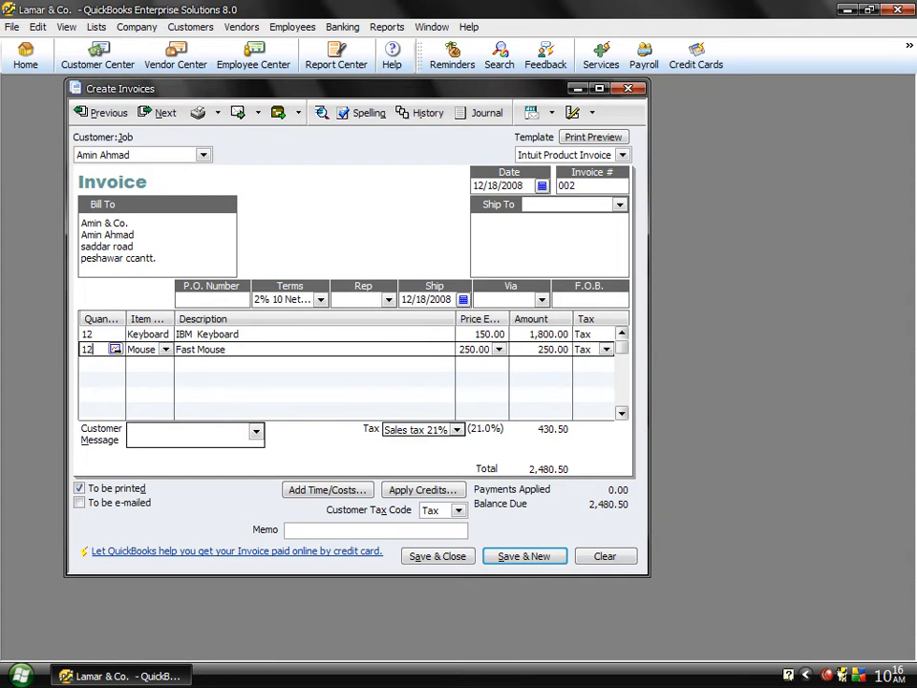
key("Tab")
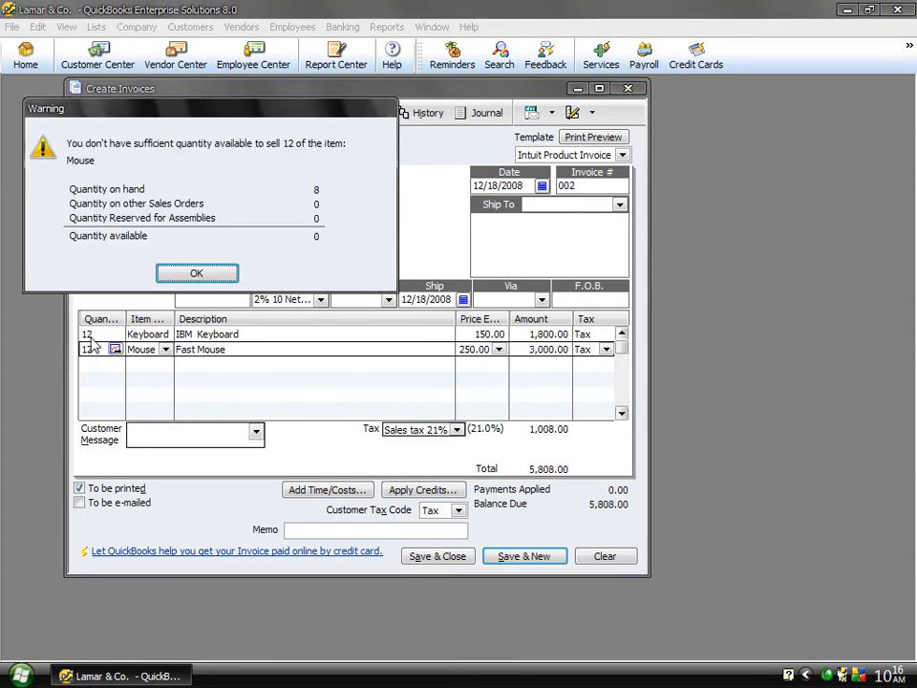
left_click(197, 274)
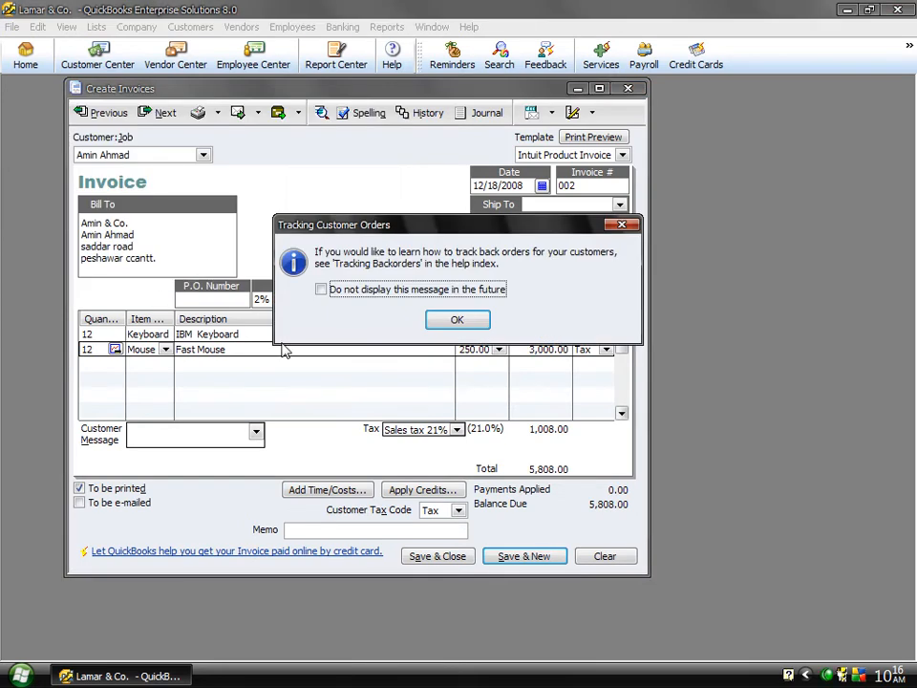
left_click(451, 319)
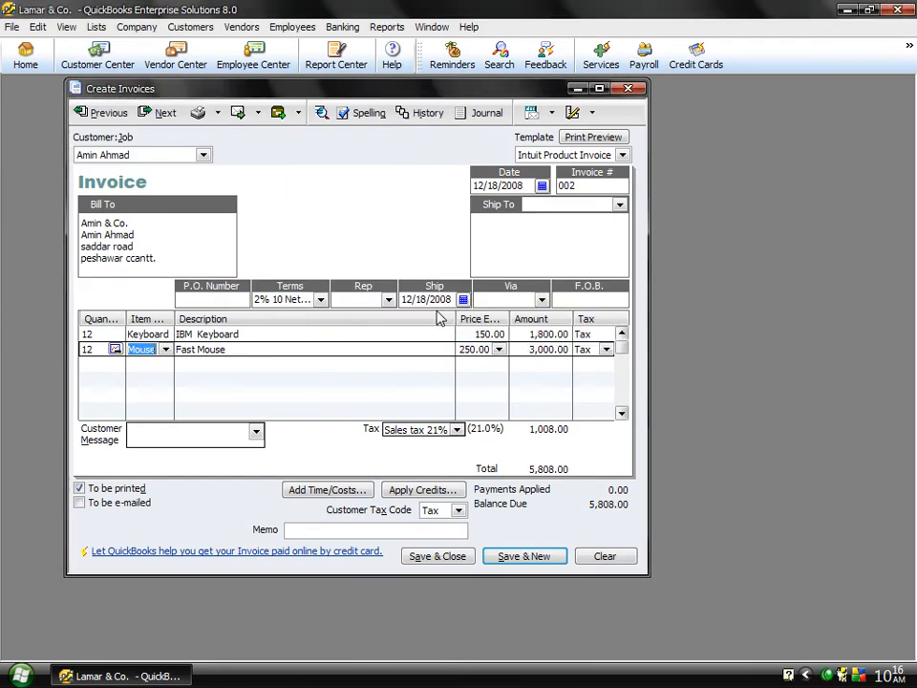
Set the Mouse quantity to 4, then save and close the invoice.
left_click(106, 350)
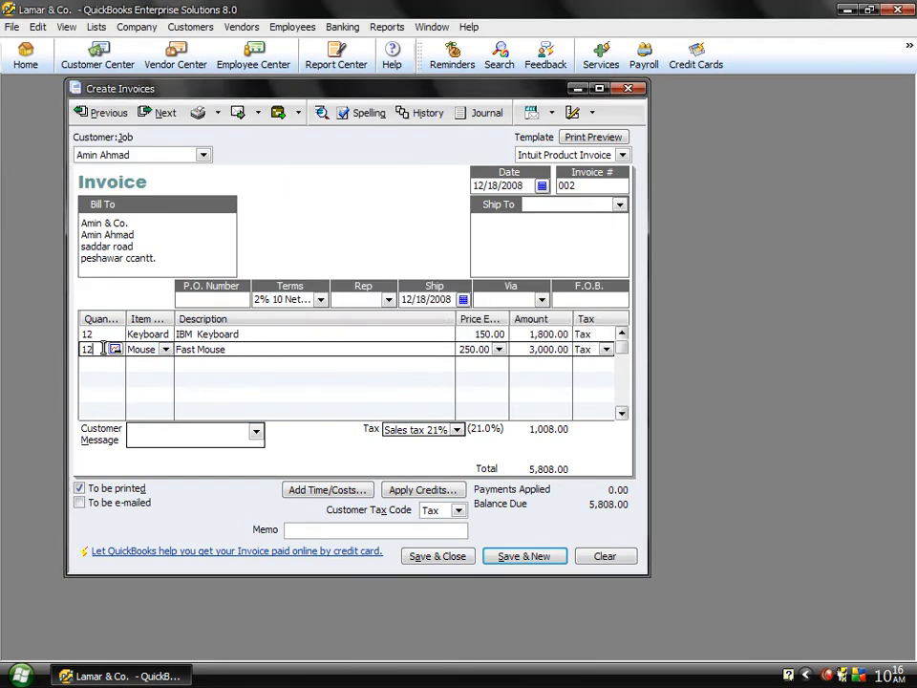
type("4")
key("Tab")
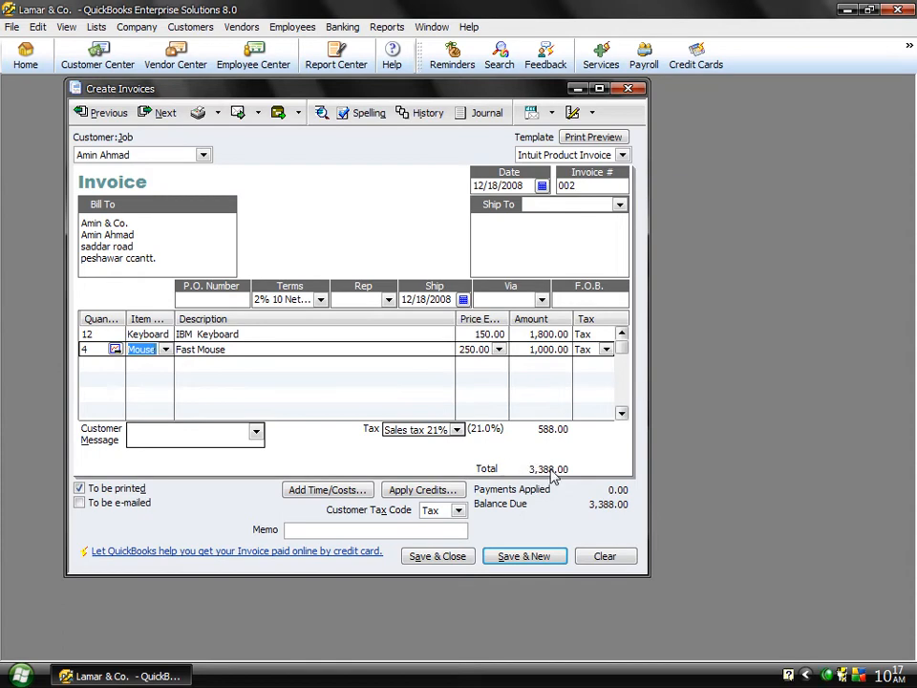
left_click(451, 558)
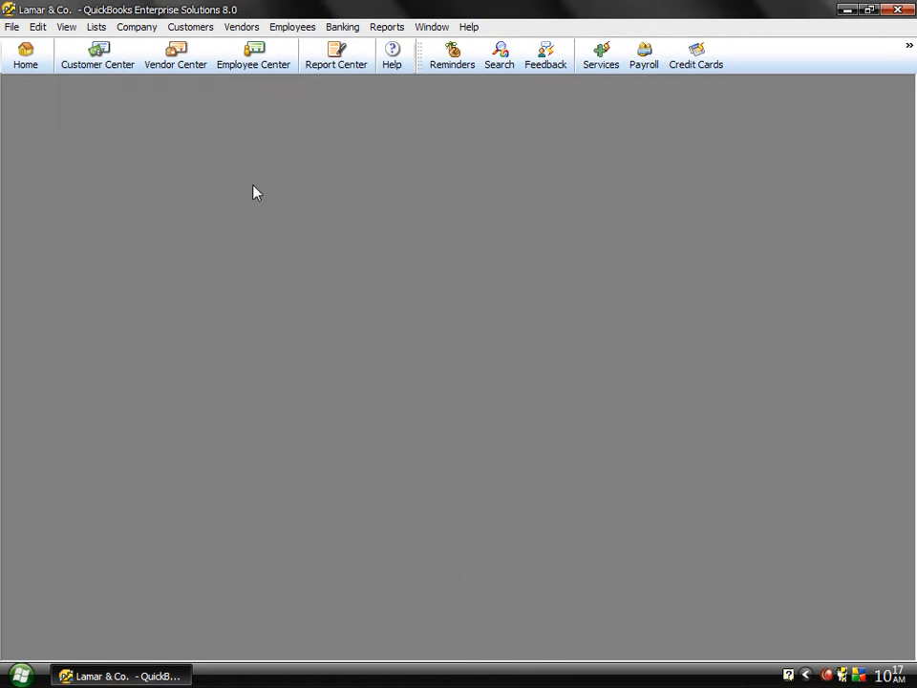
Open the Customer Center and start a credit memo for the first customer in the list.
left_click(94, 65)
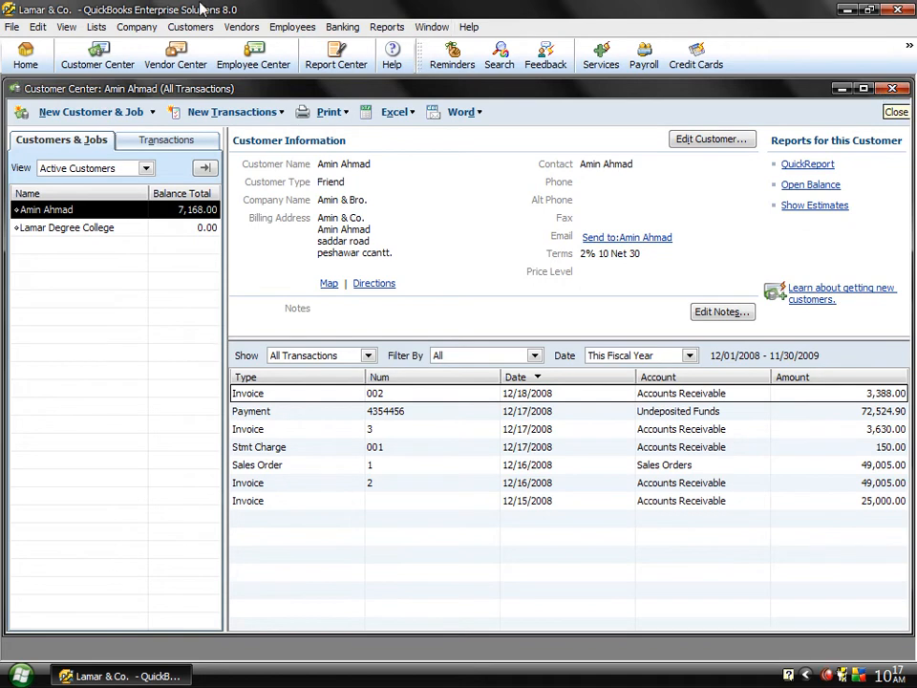
left_click(177, 27)
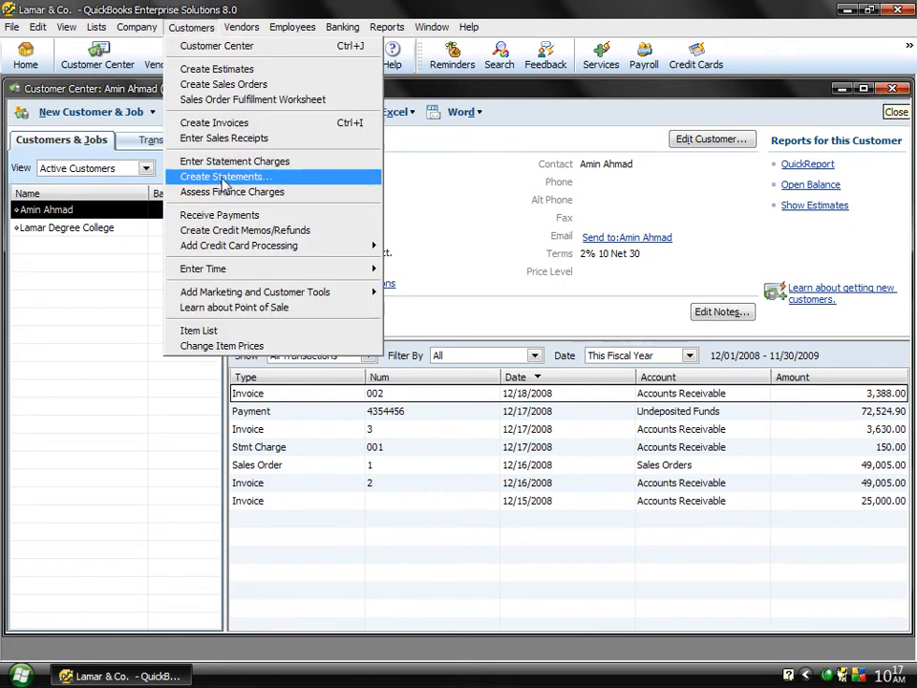
left_click(221, 235)
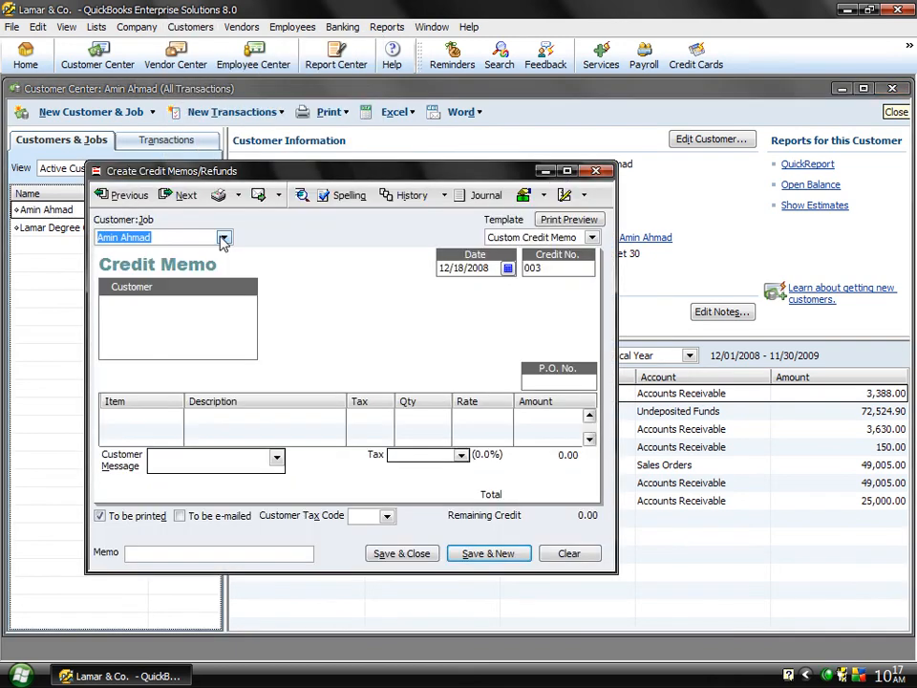
left_click(222, 237)
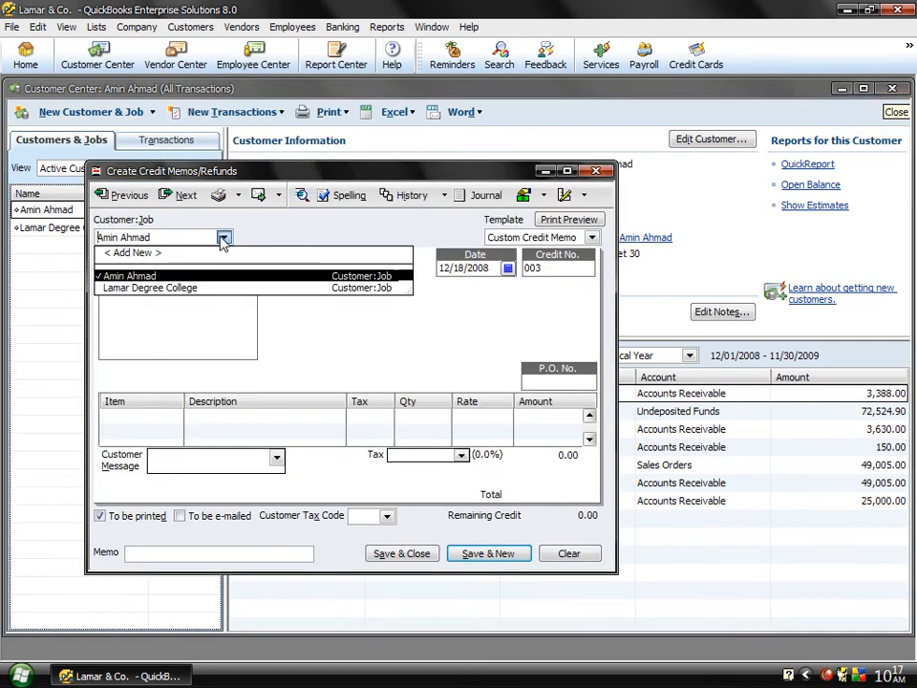
left_click(125, 276)
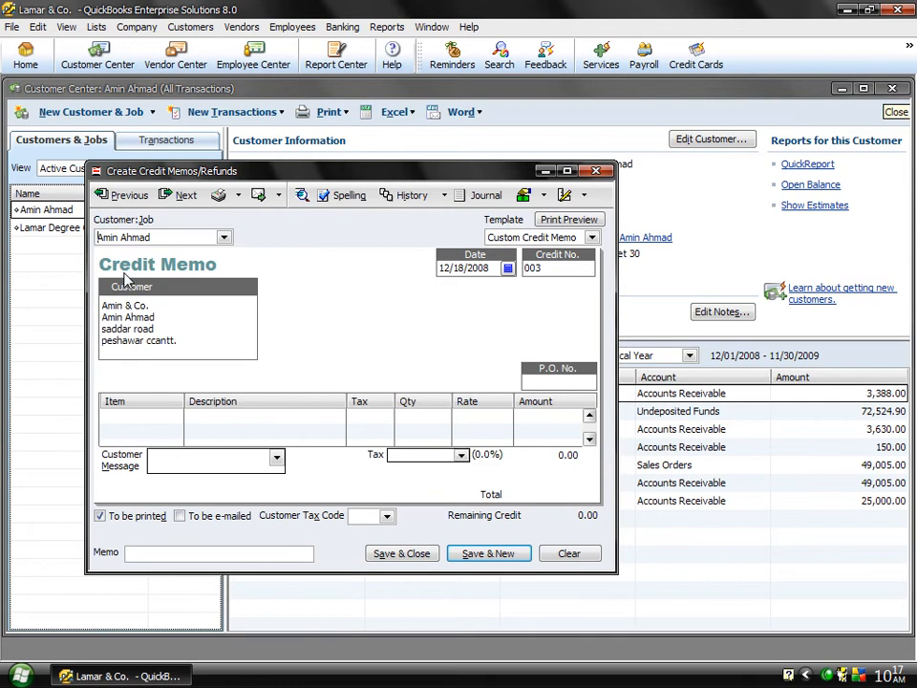
Add the Keyboard and Mouse items to the first two lines of the credit memo.
left_click(172, 415)
left_click(175, 416)
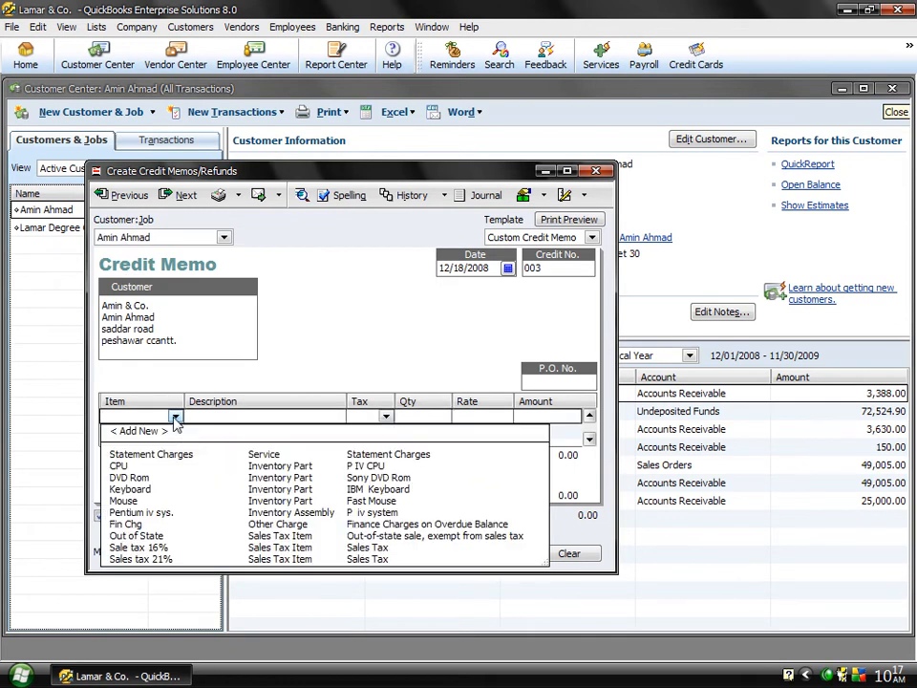
left_click(129, 489)
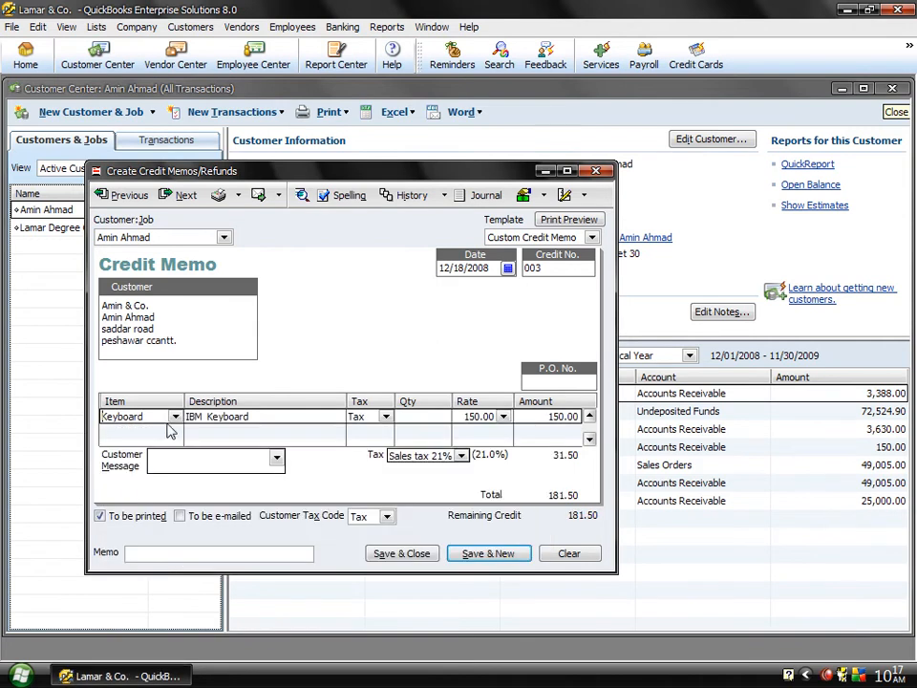
left_click(177, 436)
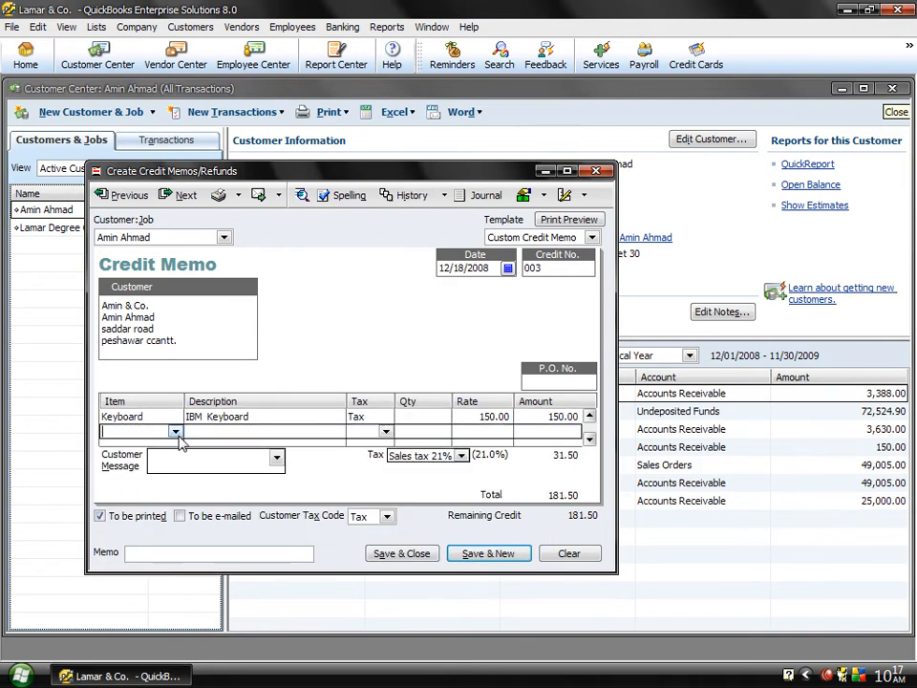
left_click(176, 431)
left_click(125, 517)
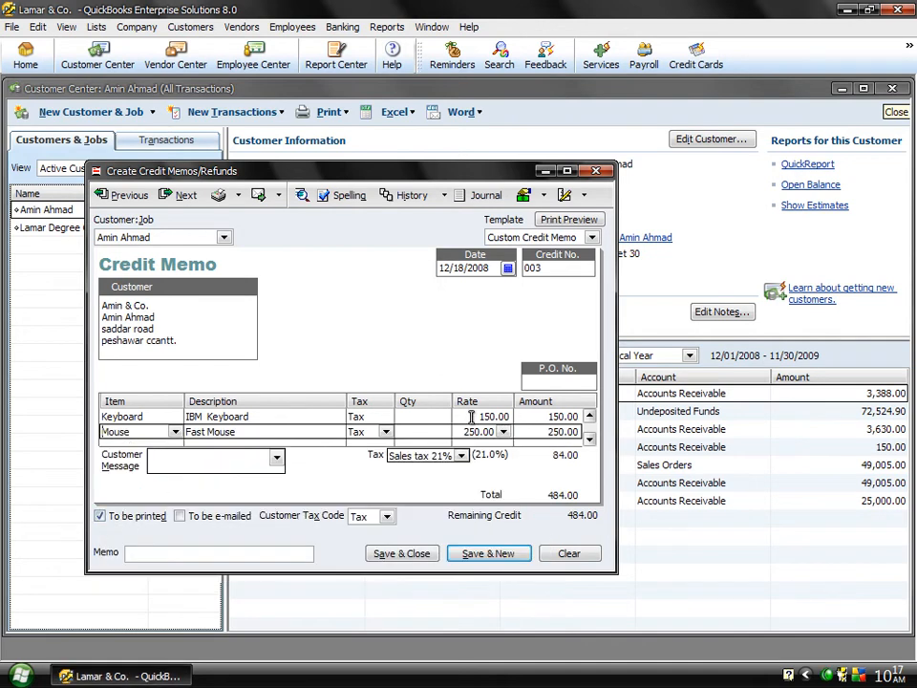
Set the credit memo quantities to 2 for the Keyboard and 1 for the Mouse.
left_click(423, 416)
type("2")
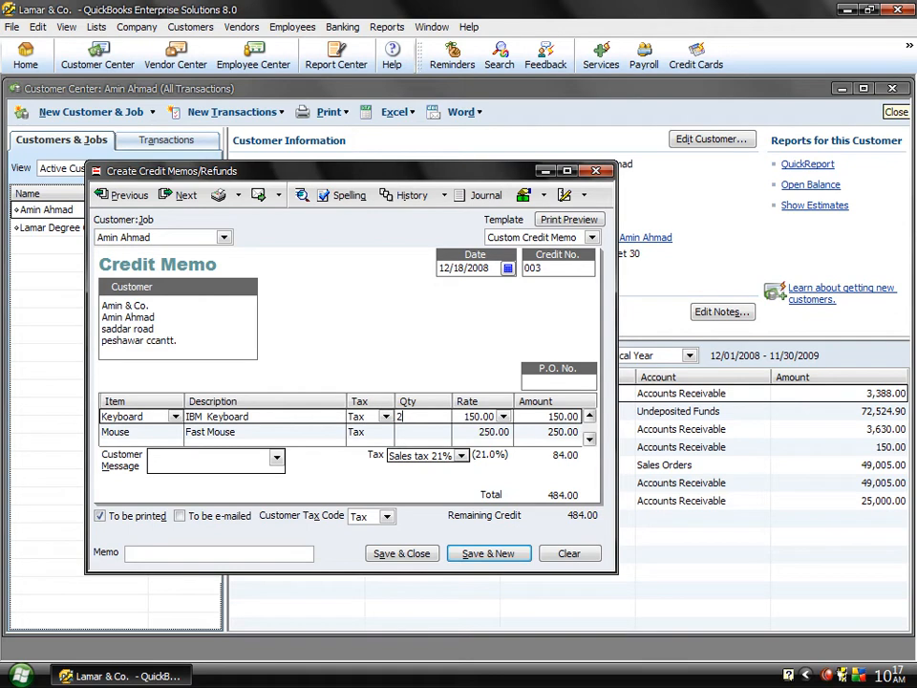
left_click(426, 429)
type("1")
key("Tab")
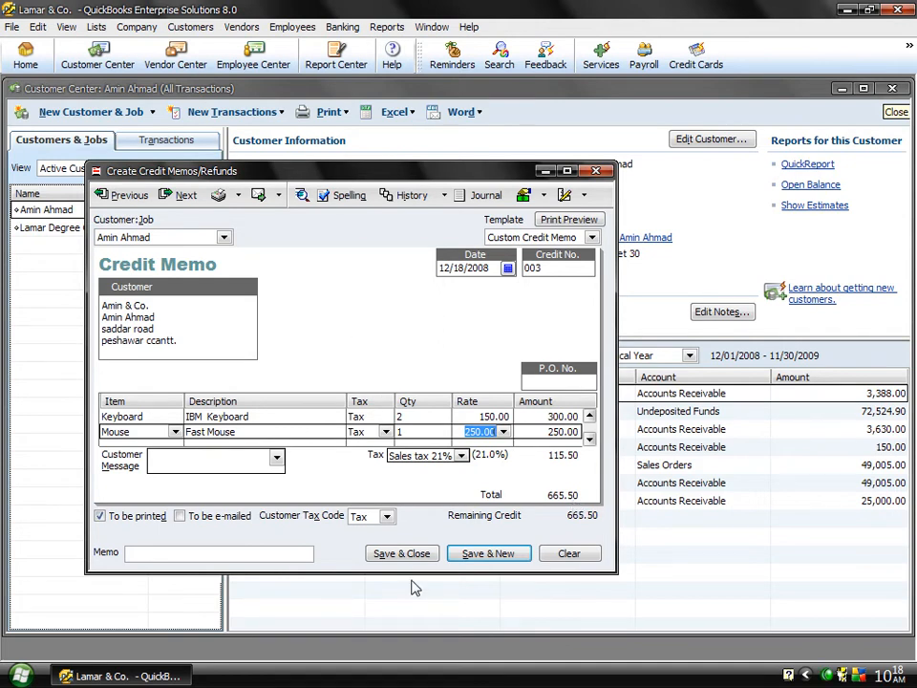
Save the credit memo, apply its credit to the customer's 3,630.00 invoice of 12/17/2008, and close the credit memo form.
left_click(475, 554)
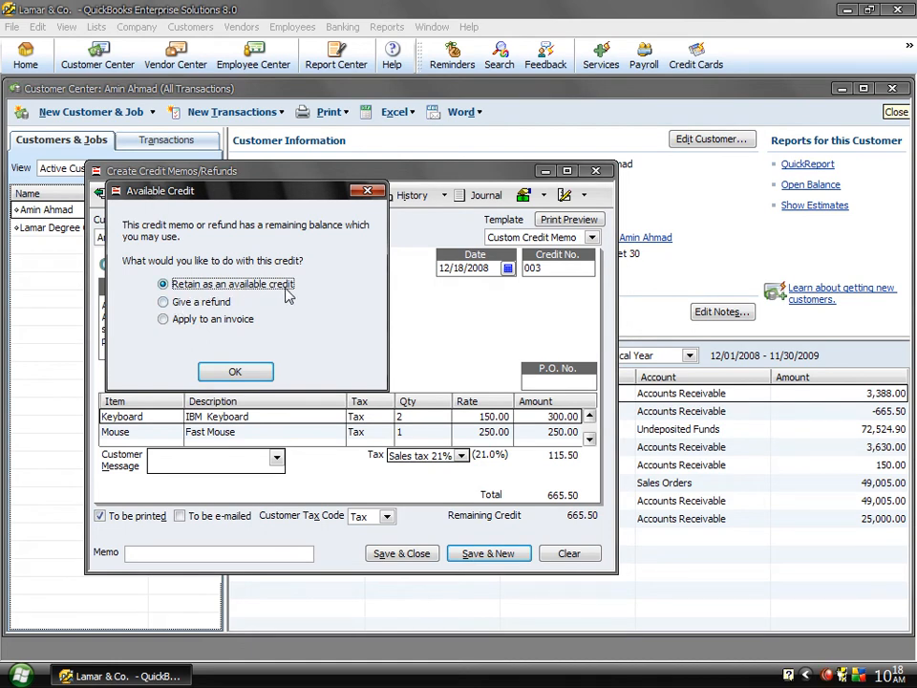
left_click(190, 303)
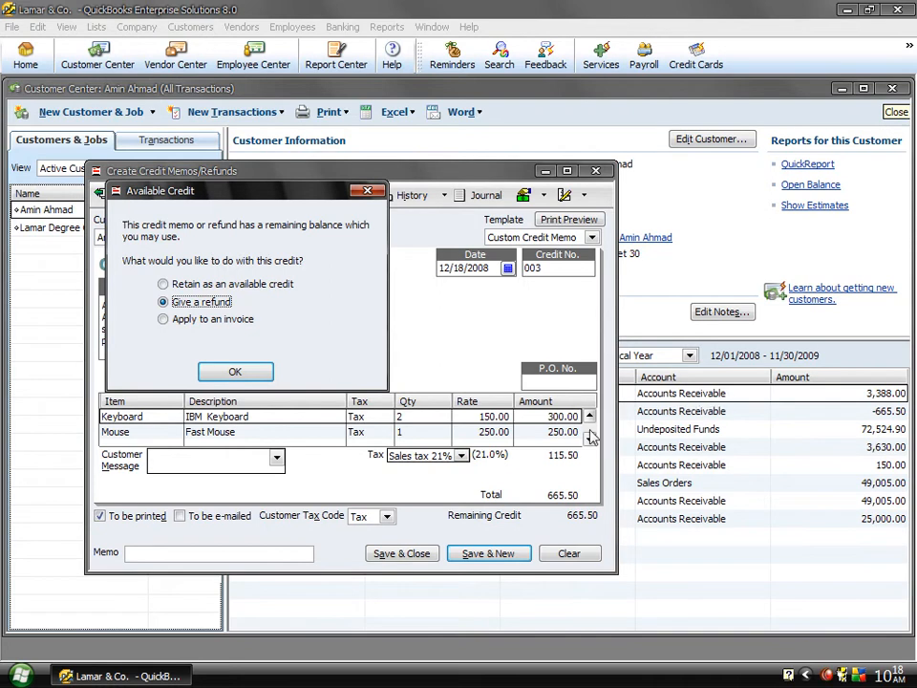
left_click(183, 320)
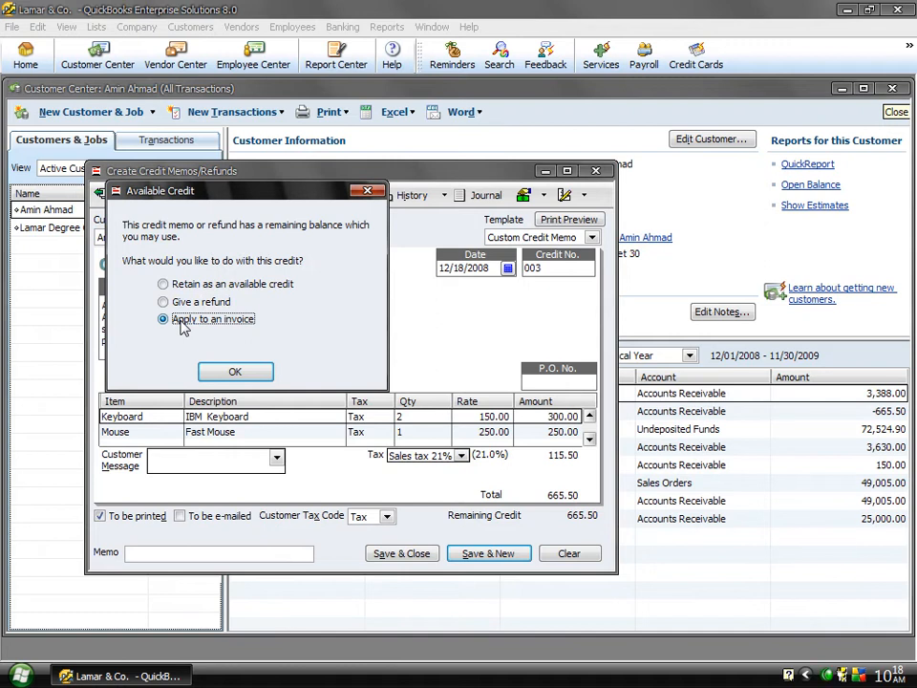
left_click(234, 373)
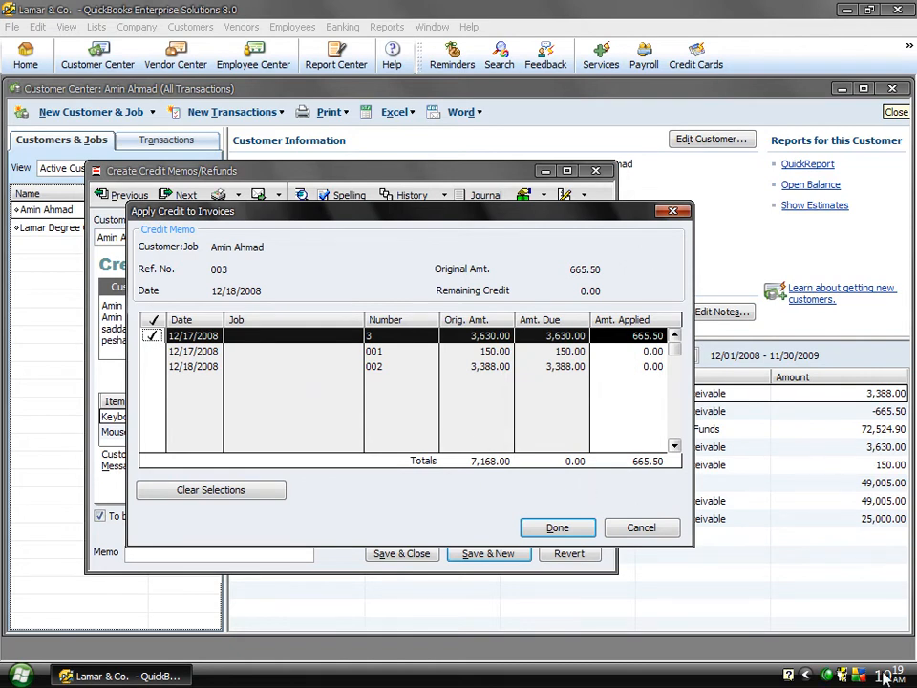
left_click(554, 530)
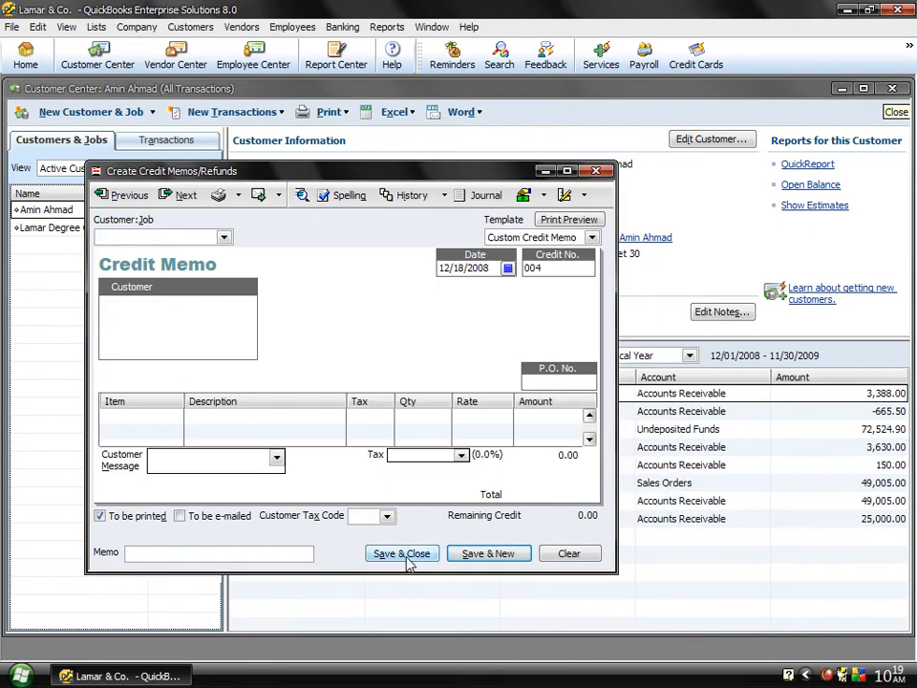
left_click(595, 170)
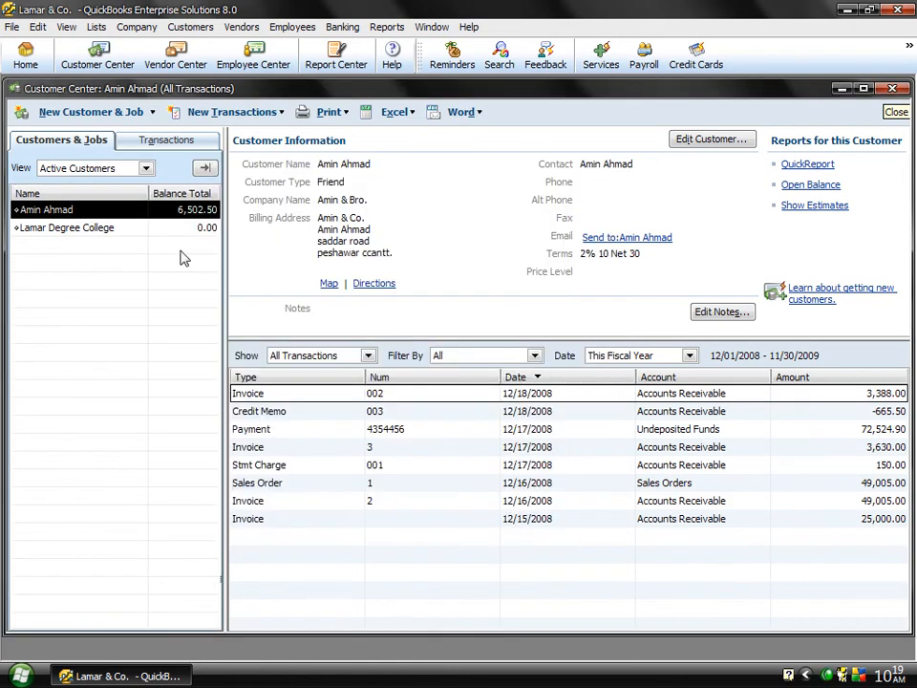
Review the invoice and credit memo dated 12/18/2008 in the customer's transaction list, closing each one unchanged.
double_click(359, 399)
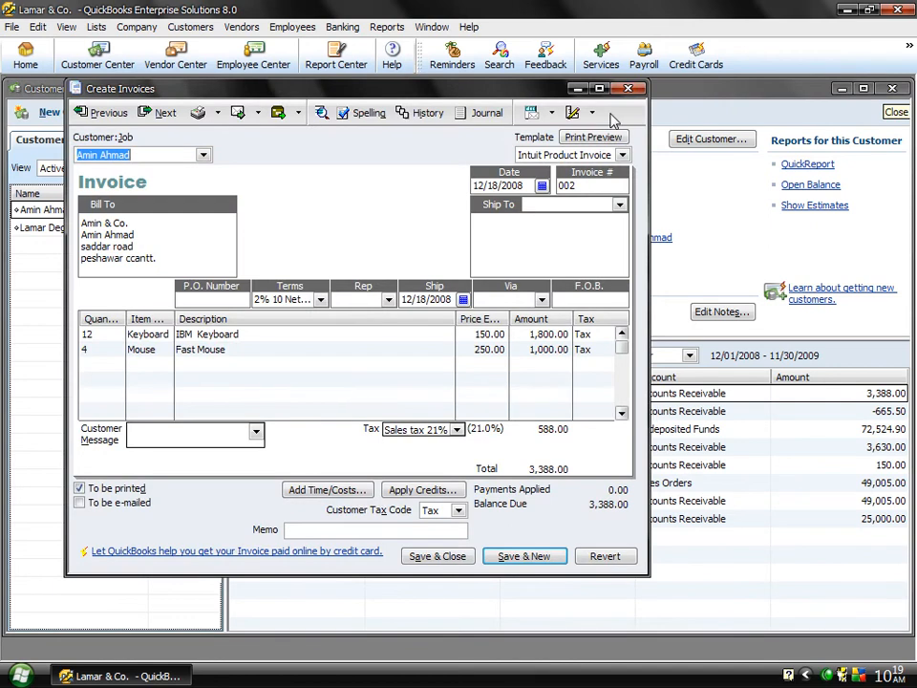
left_click(626, 89)
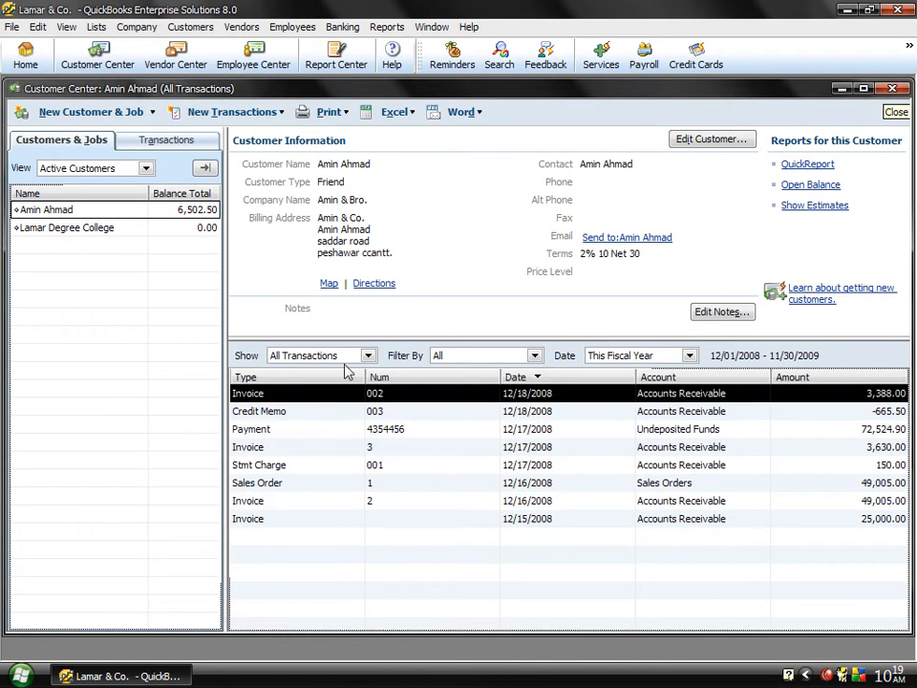
double_click(301, 418)
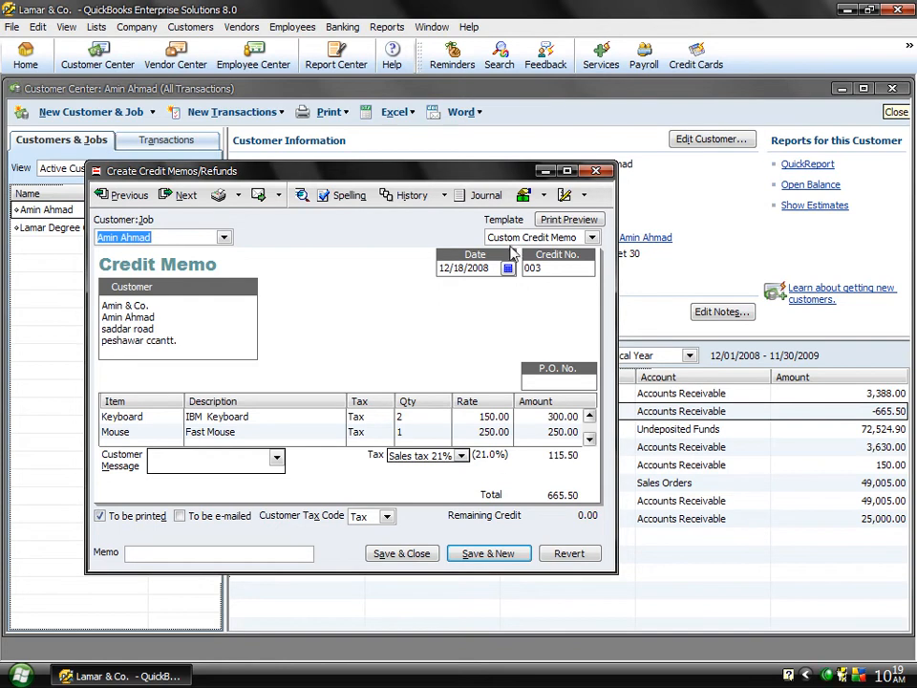
left_click(593, 171)
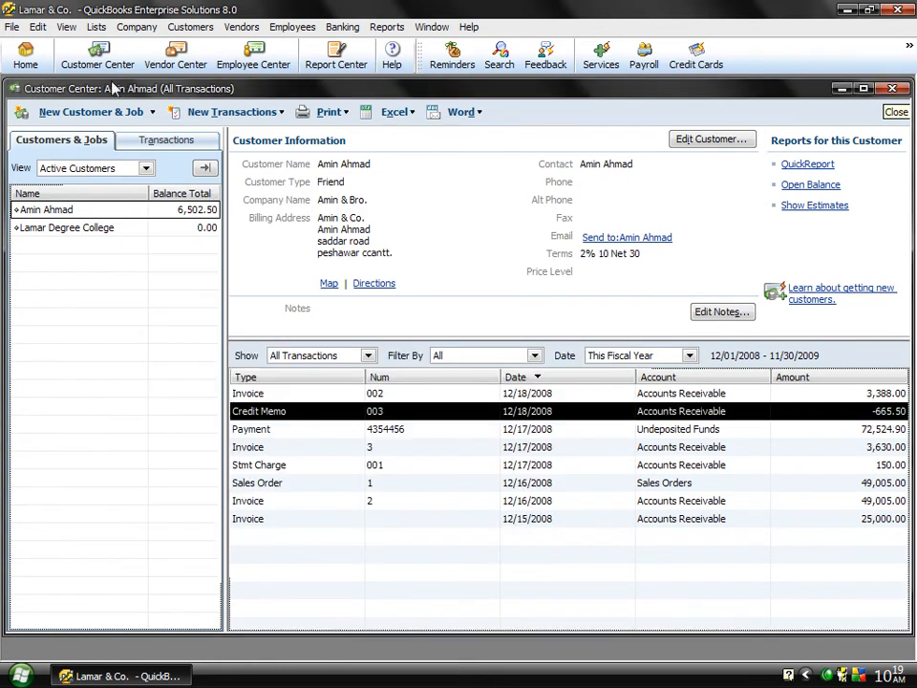
Start another credit memo for the current customer and add the Keyboard item with a quantity of 2.
left_click(200, 29)
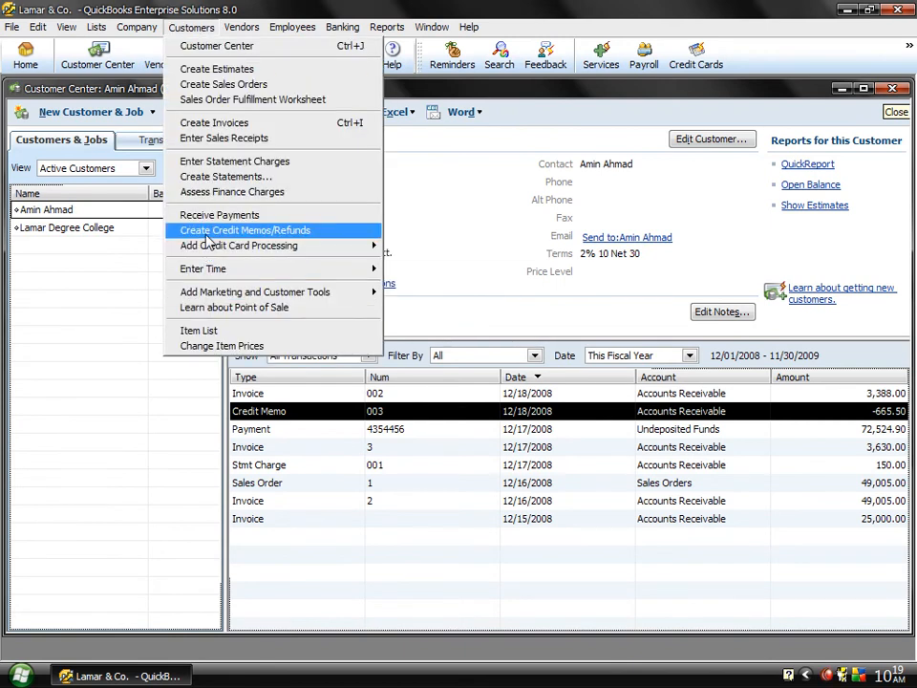
left_click(204, 232)
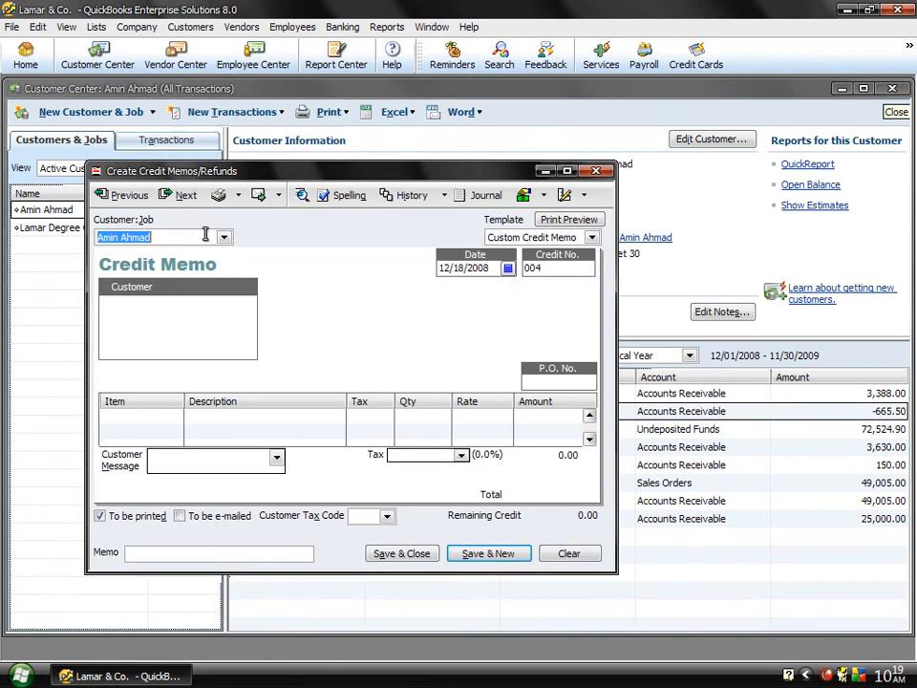
left_click(177, 417)
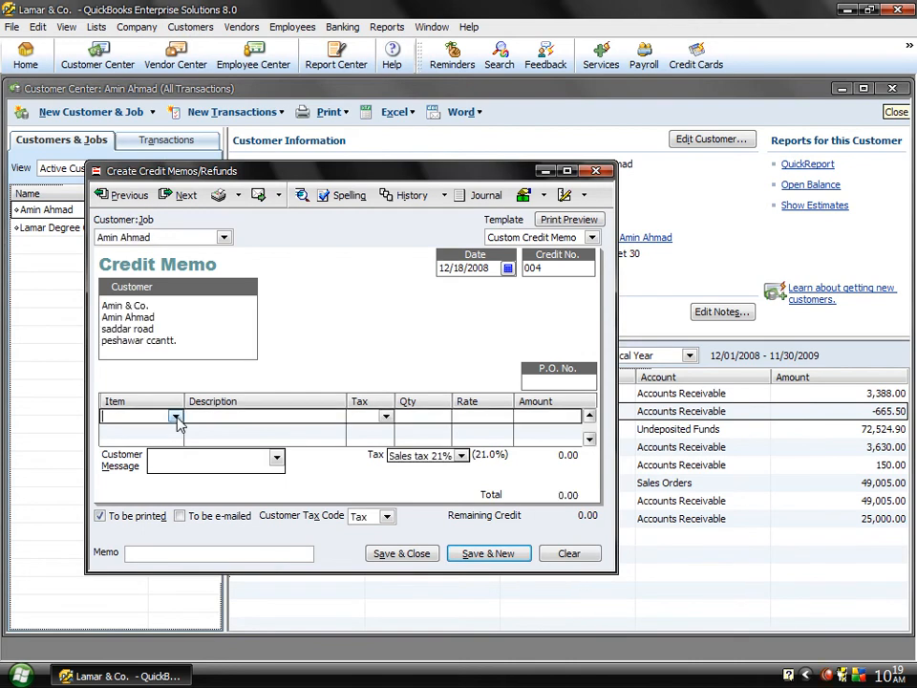
left_click(174, 417)
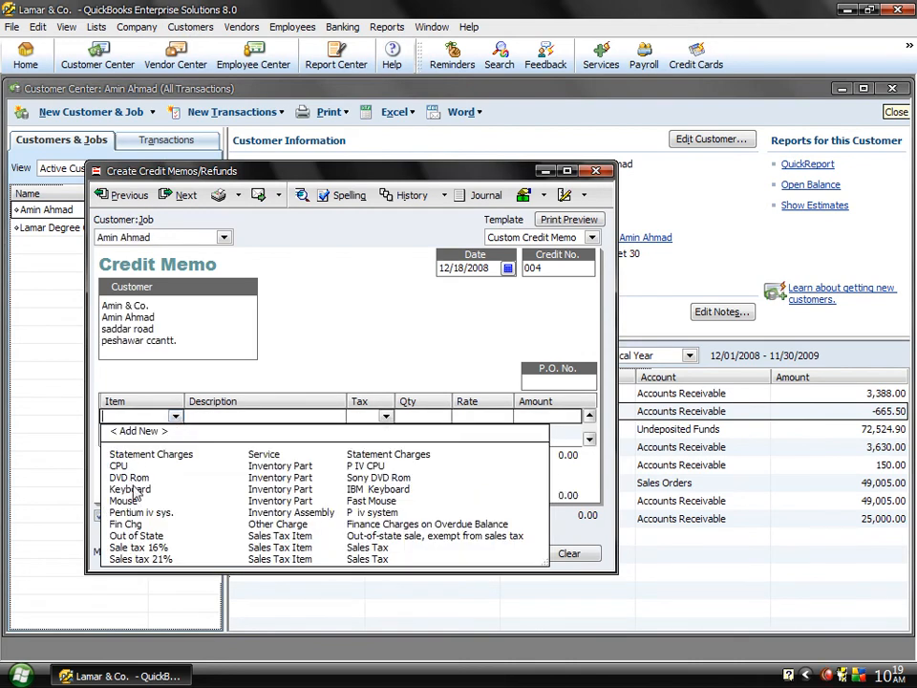
left_click(134, 490)
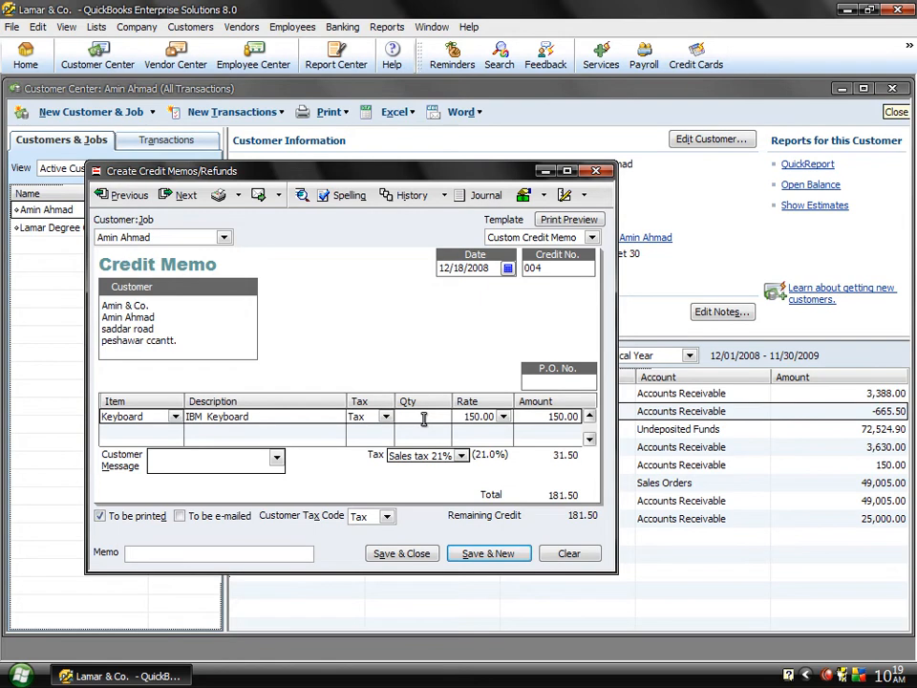
type("2")
key("Tab")
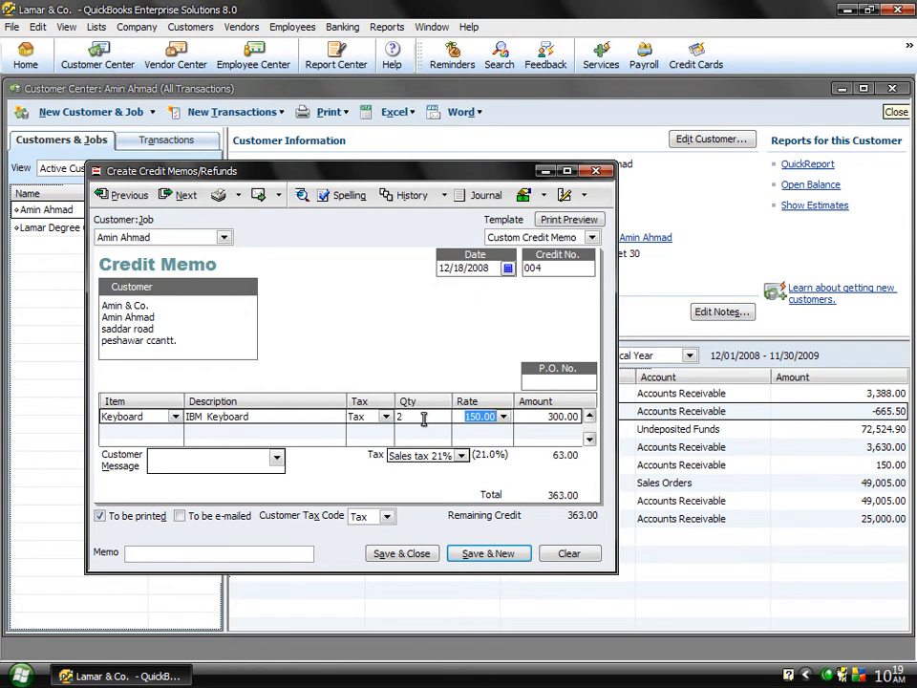
Save and close the credit memo, applying its credit to the customer's 3,630.00 invoice of 12/17/2008.
left_click(399, 554)
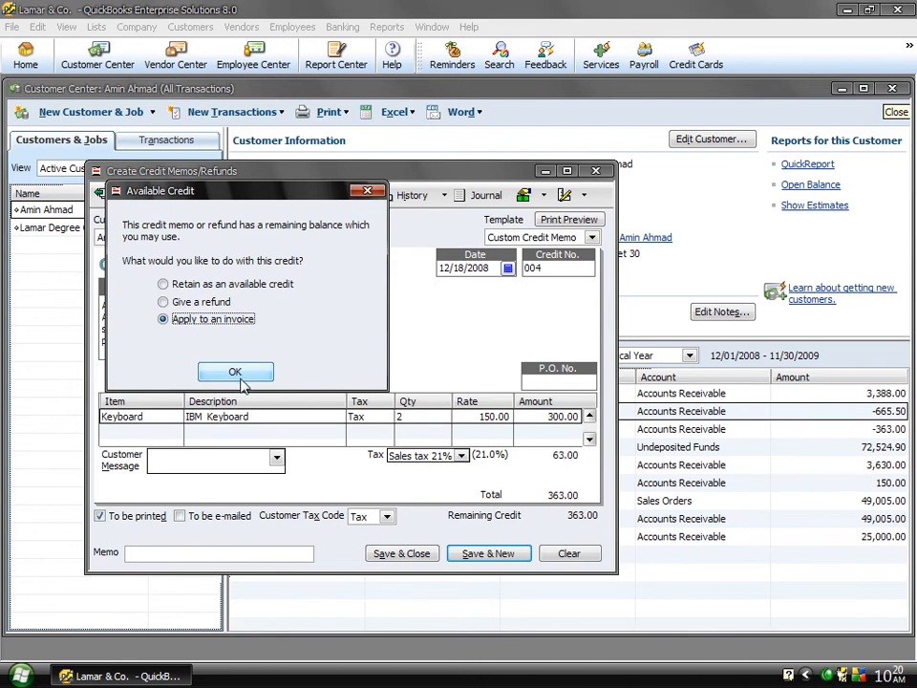
left_click(236, 373)
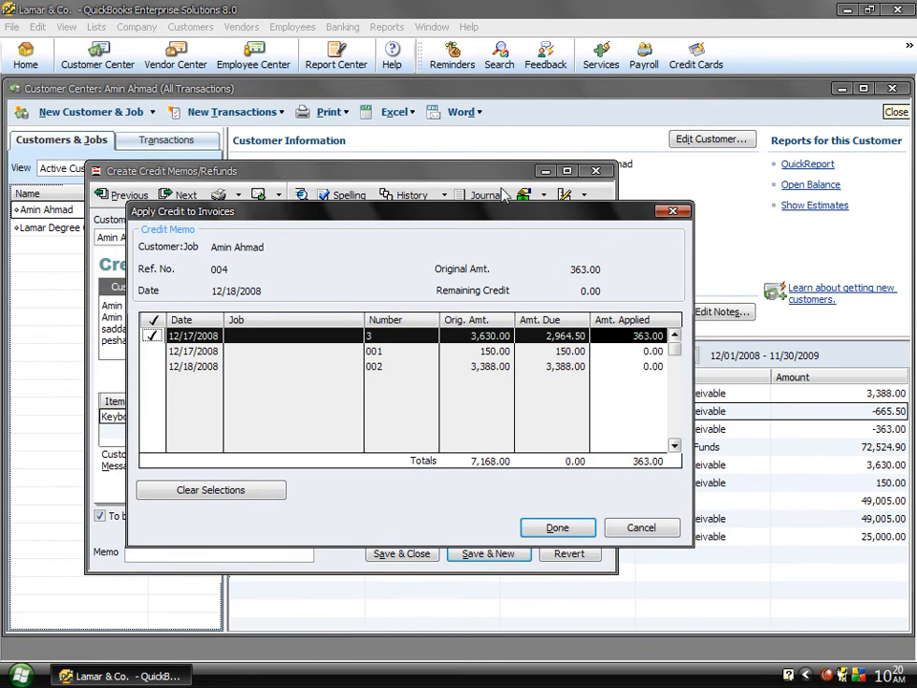
left_click_drag(427, 210, 454, 209)
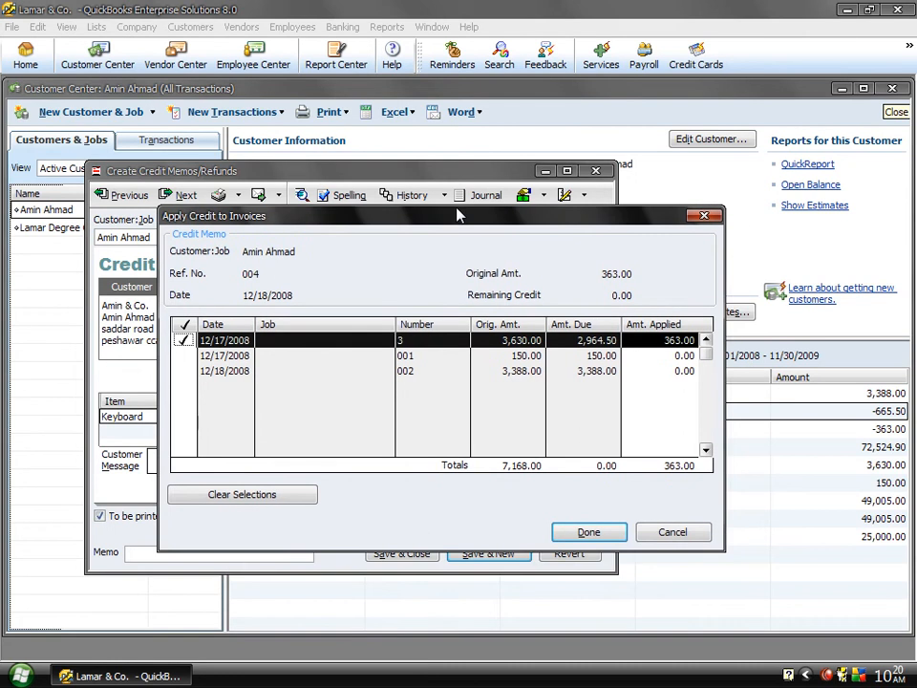
left_click(409, 371)
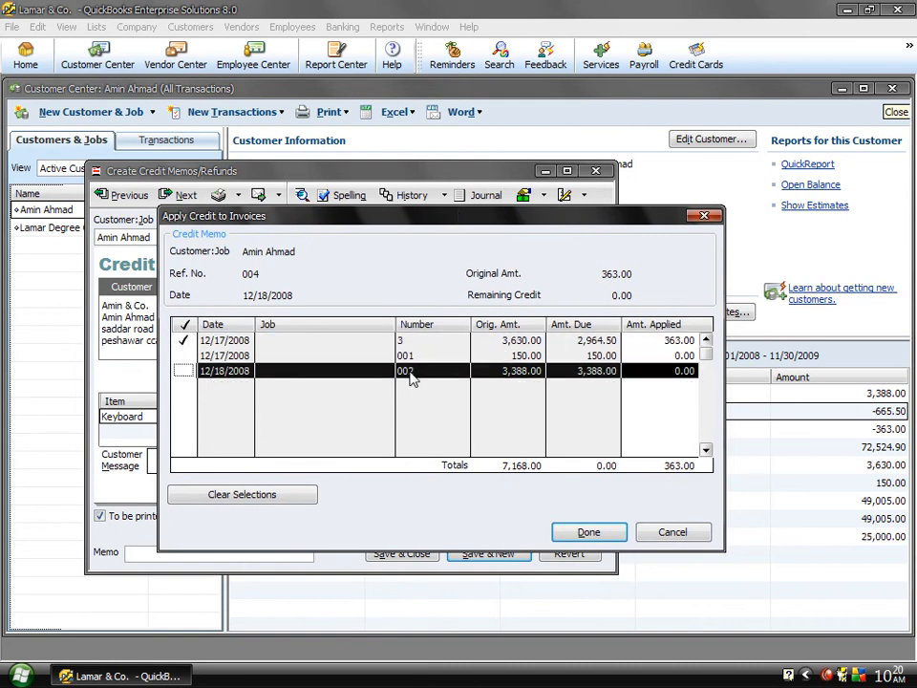
left_click(574, 538)
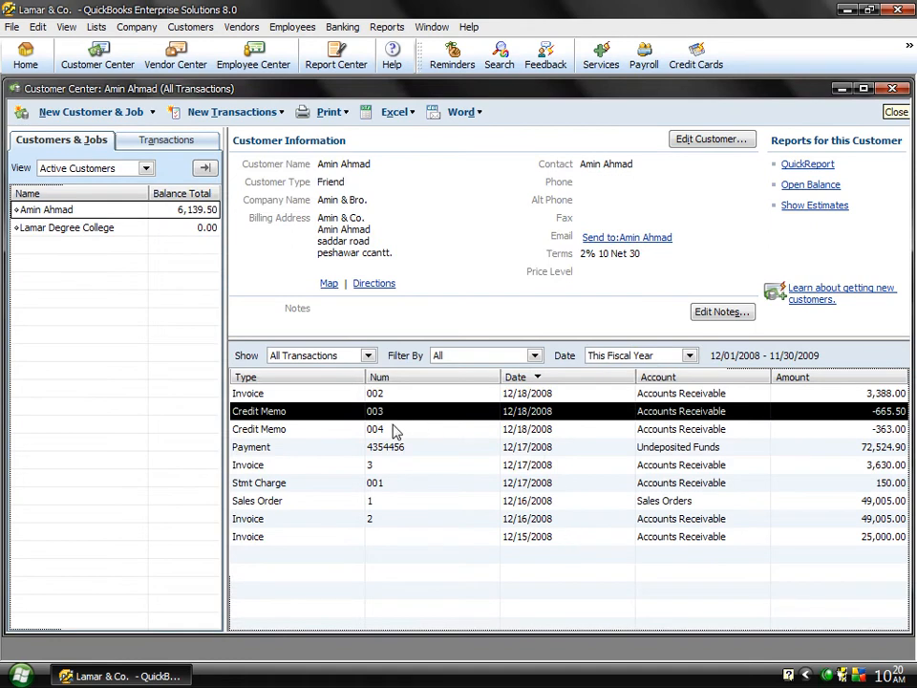
Review the customer's 3,388.00 invoice of 12/18/2008, checking its total and balance due, and close it unchanged.
left_click(301, 394)
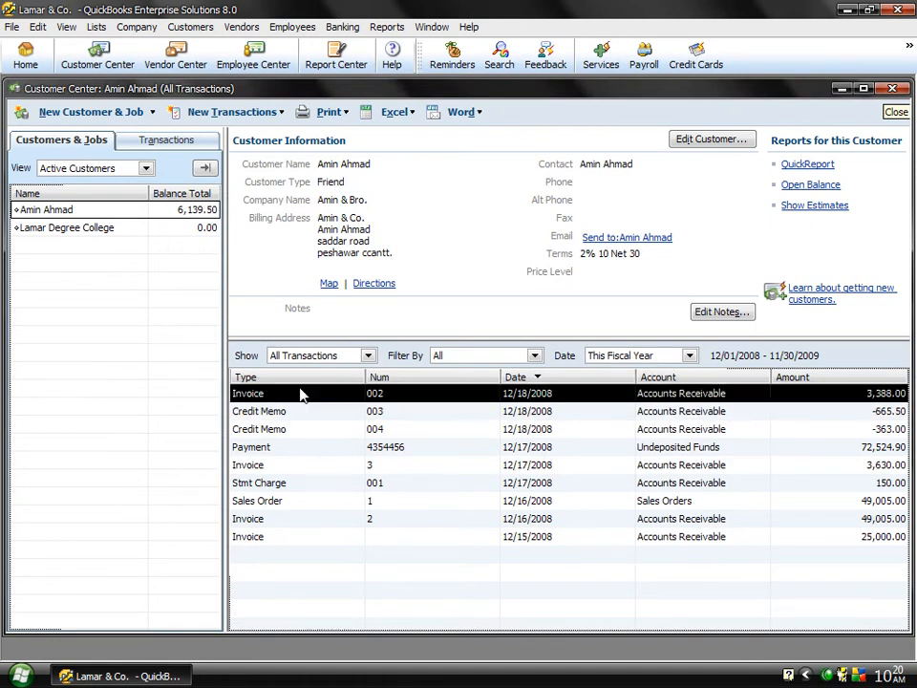
double_click(300, 394)
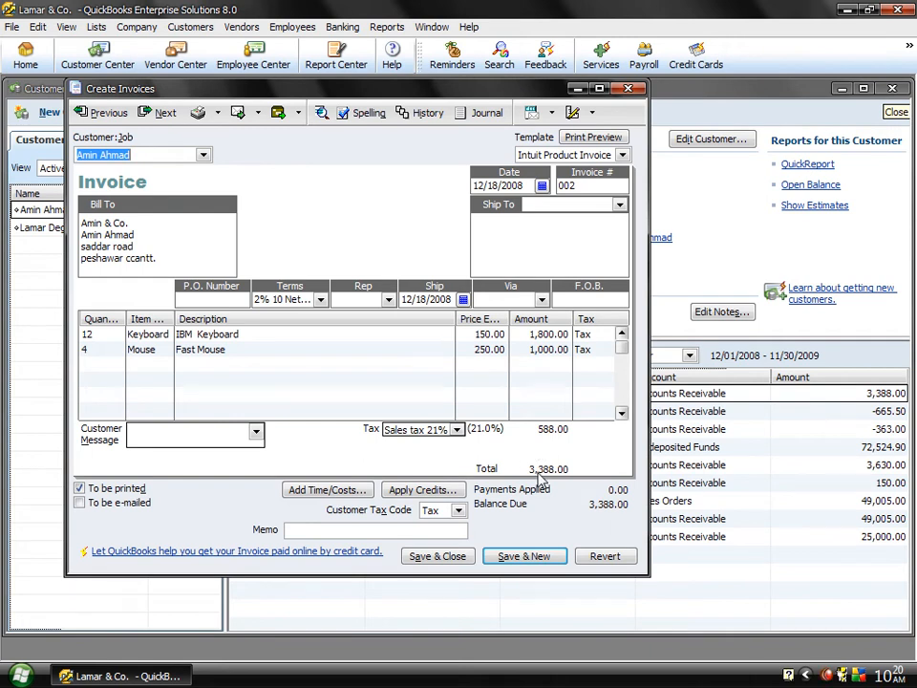
left_click(637, 90)
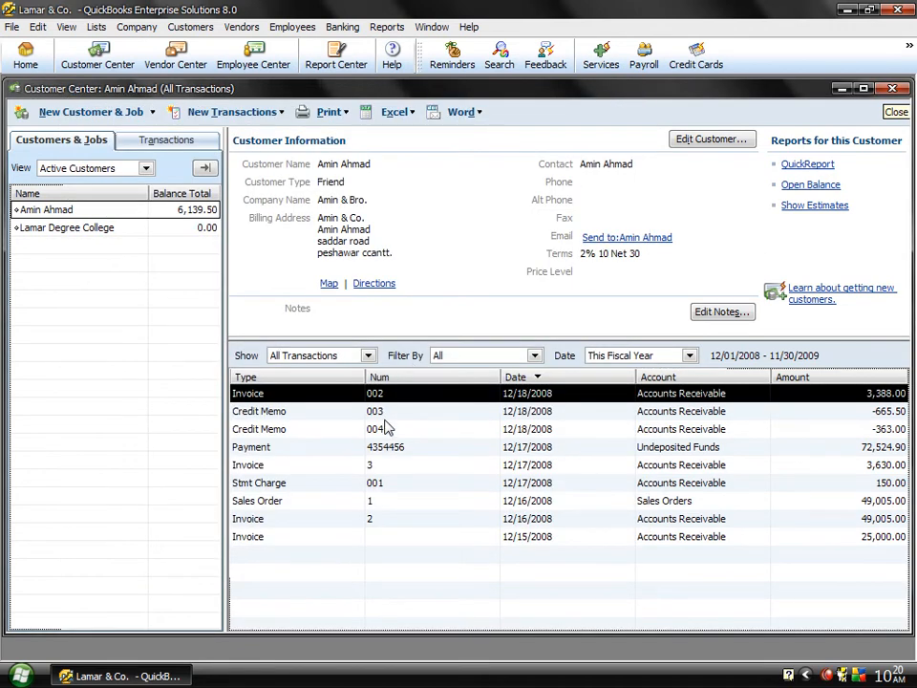
Create and save an invoice for Lamar Degree College from its entire 15,730.00 sales order of 12/16/2008, ignoring all spelling suggestions.
left_click(203, 28)
left_click(242, 124)
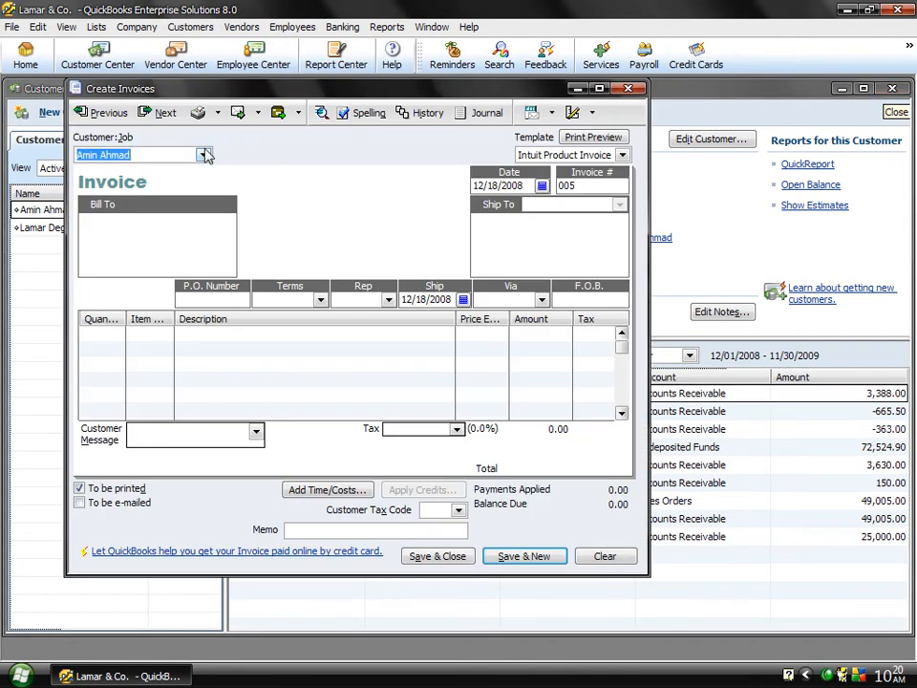
left_click(204, 155)
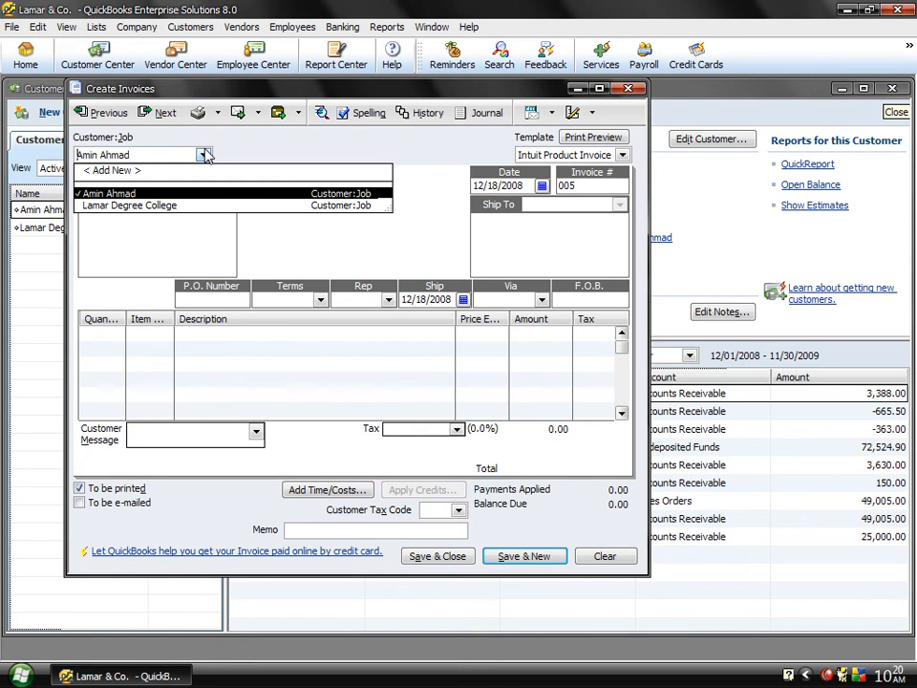
left_click(150, 206)
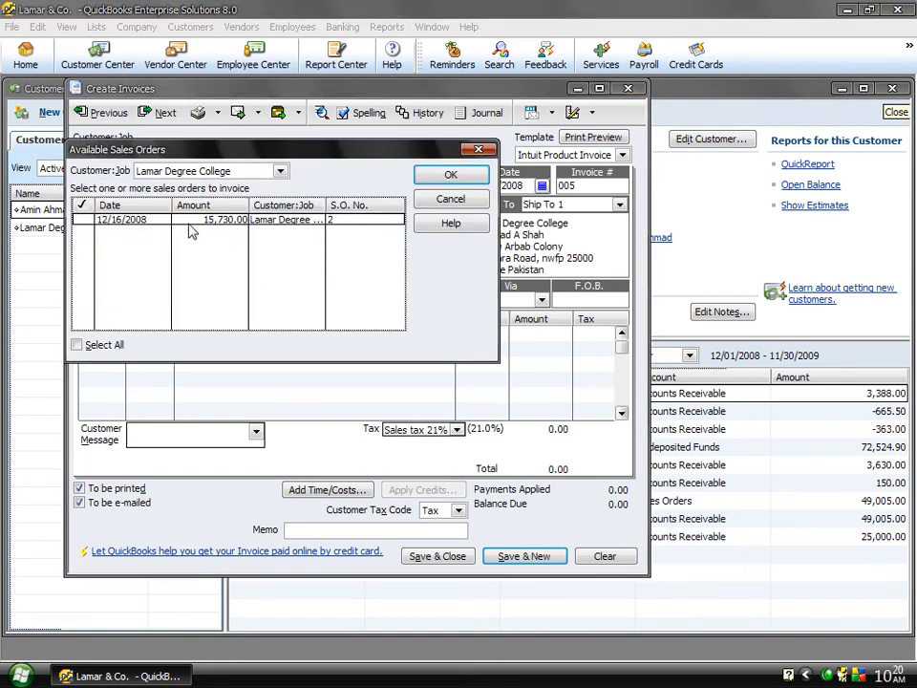
left_click(82, 219)
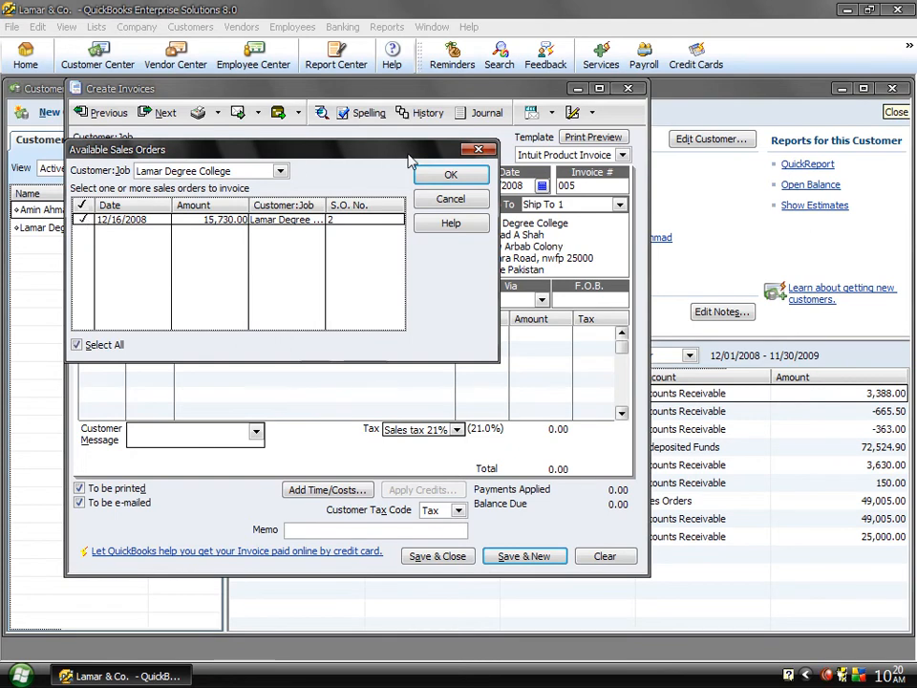
left_click(445, 179)
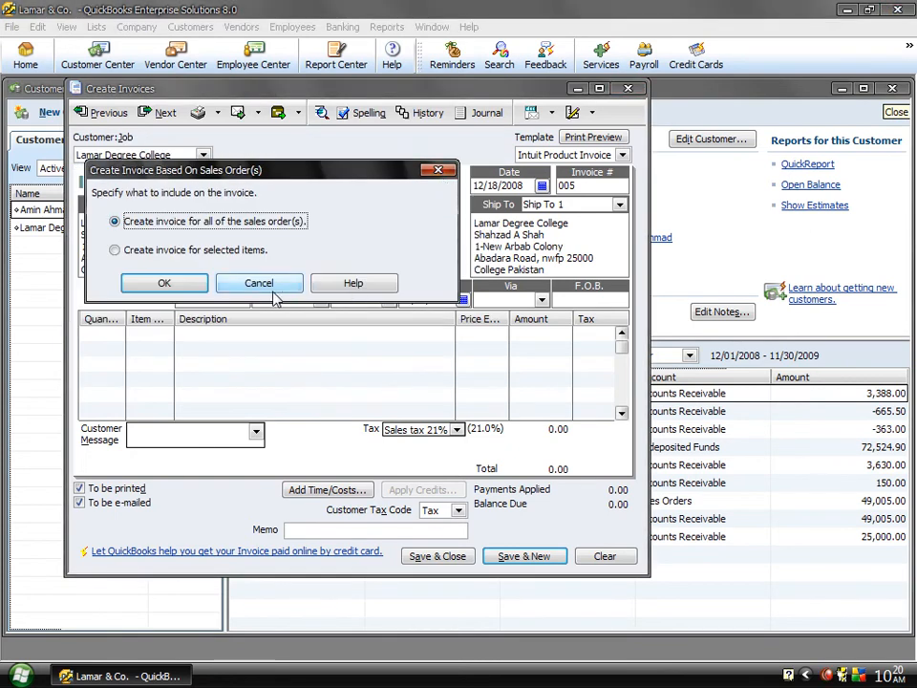
left_click(164, 285)
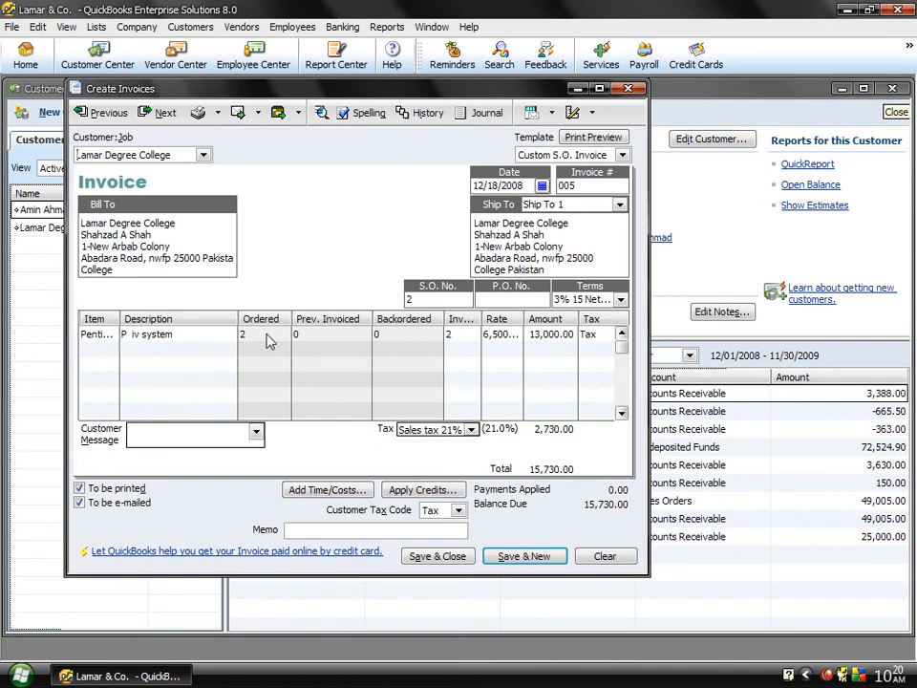
left_click(453, 563)
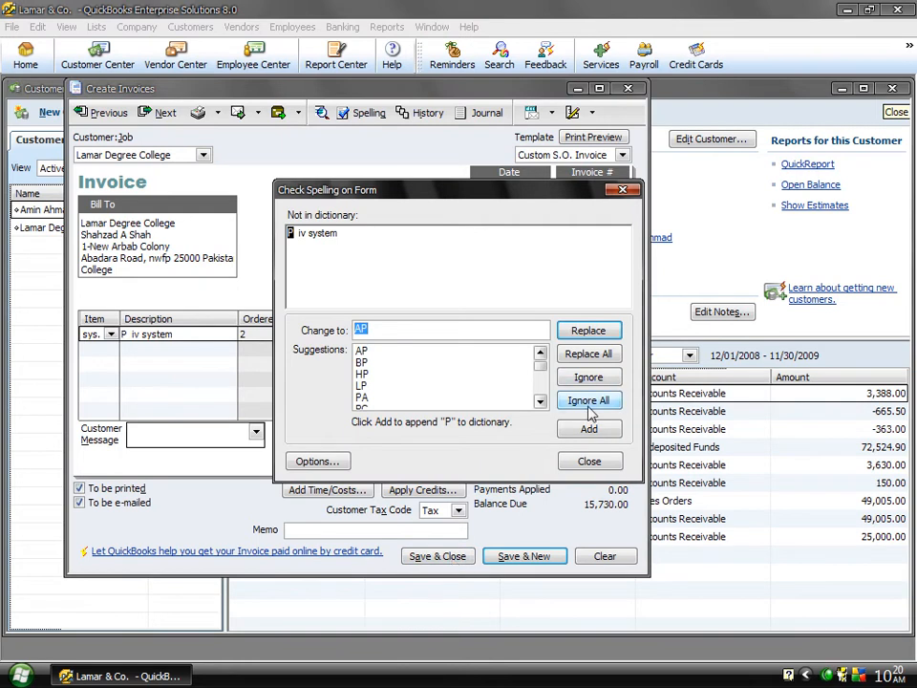
left_click(593, 407)
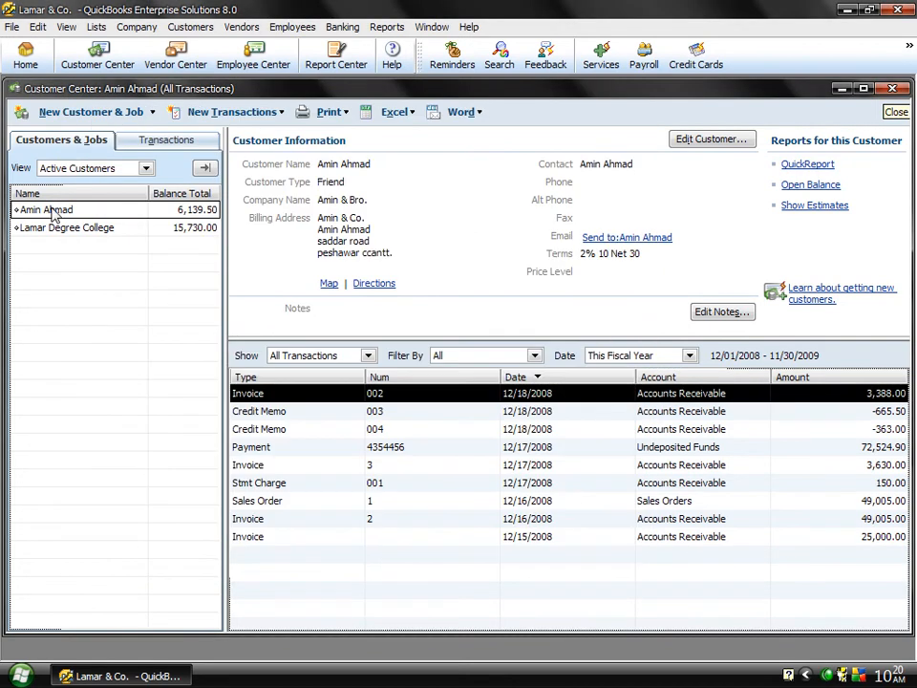
Start a credit memo for Lamar Degree College and add the CPU item with a quantity of 1.
left_click(82, 230)
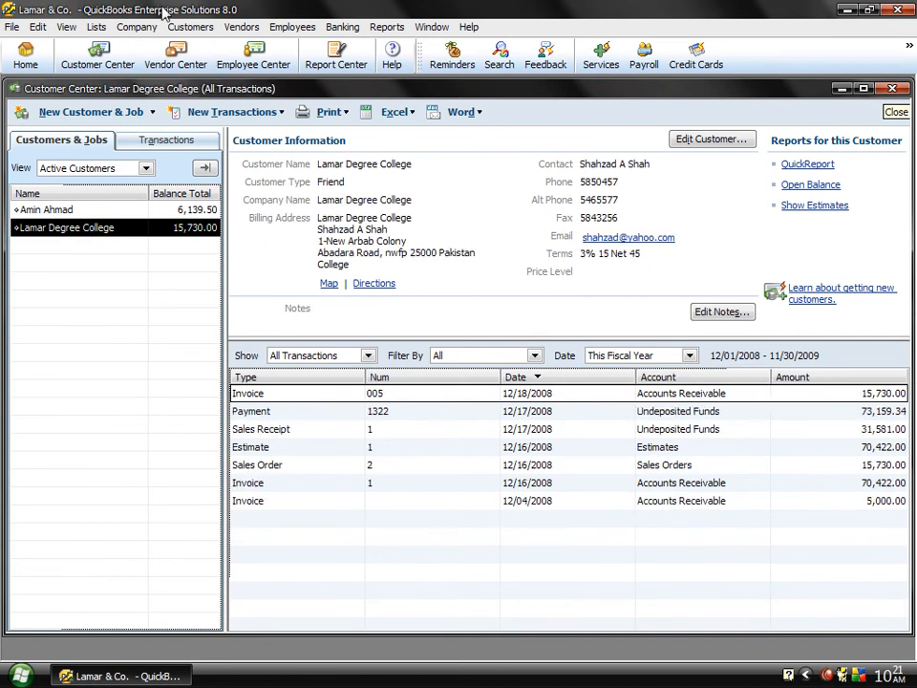
left_click(195, 32)
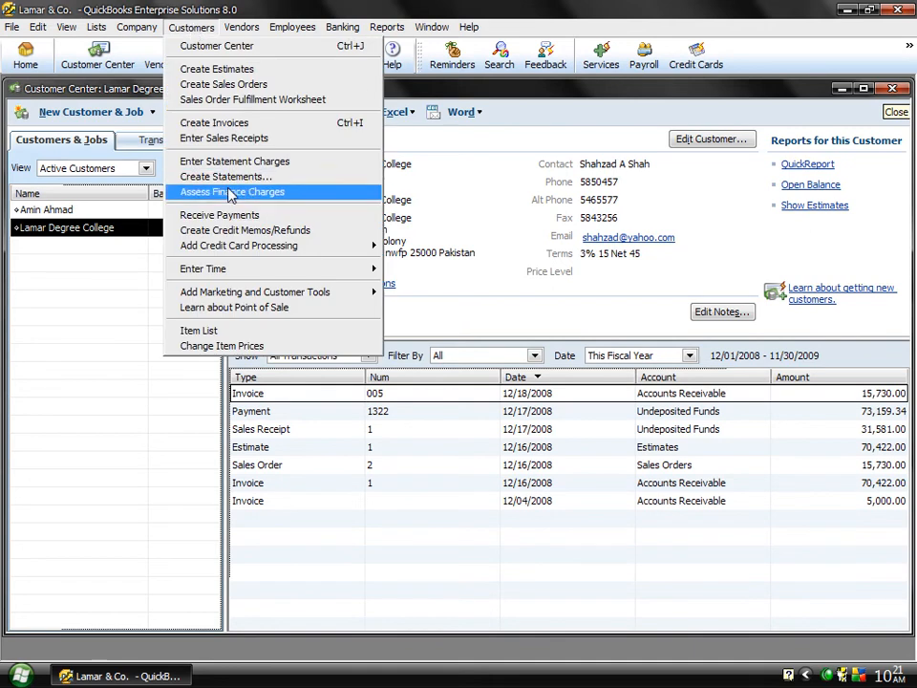
left_click(208, 233)
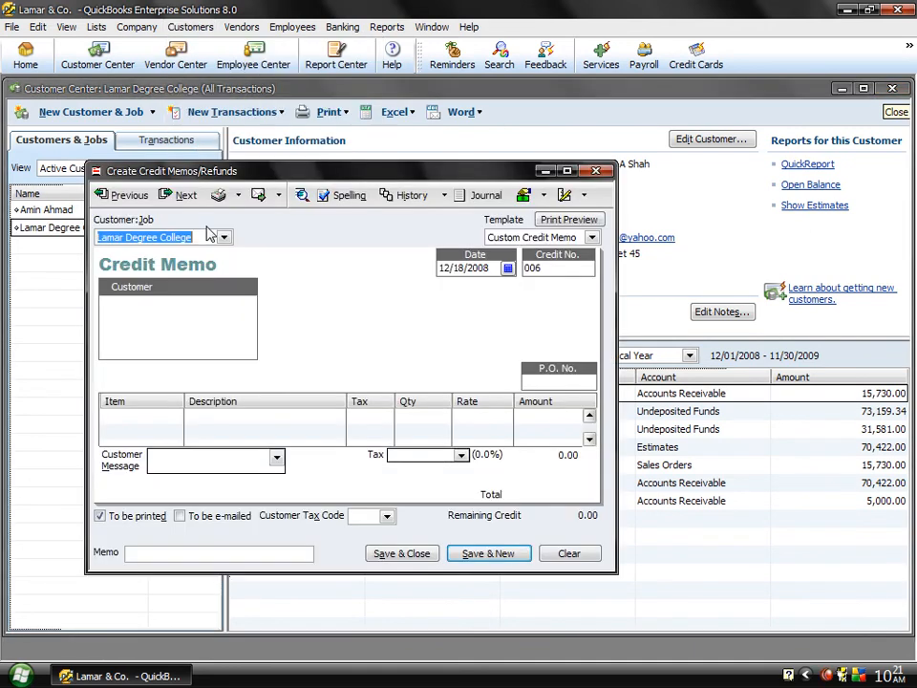
left_click(170, 412)
left_click(175, 416)
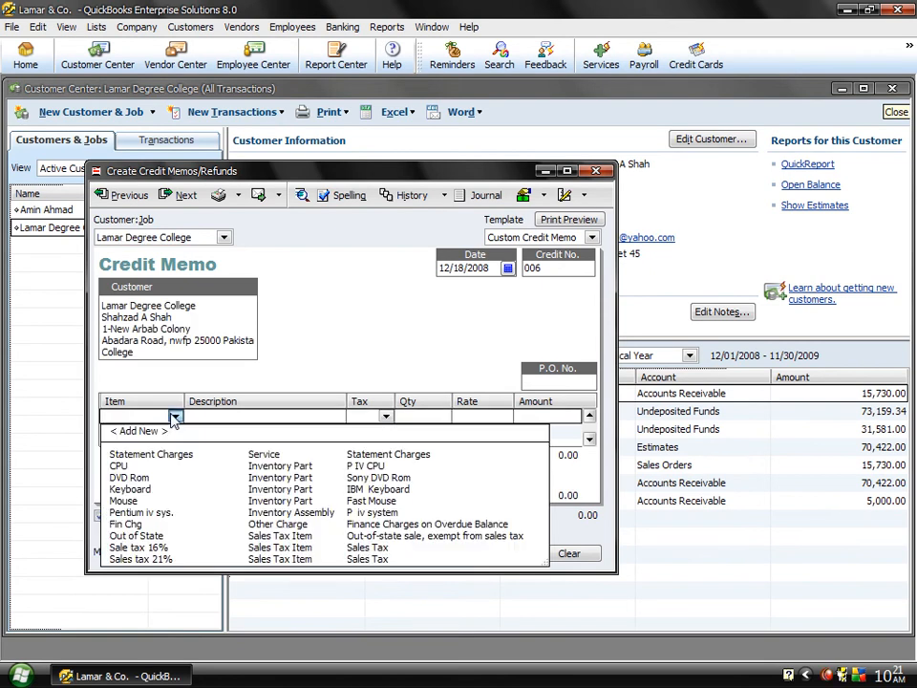
left_click(120, 466)
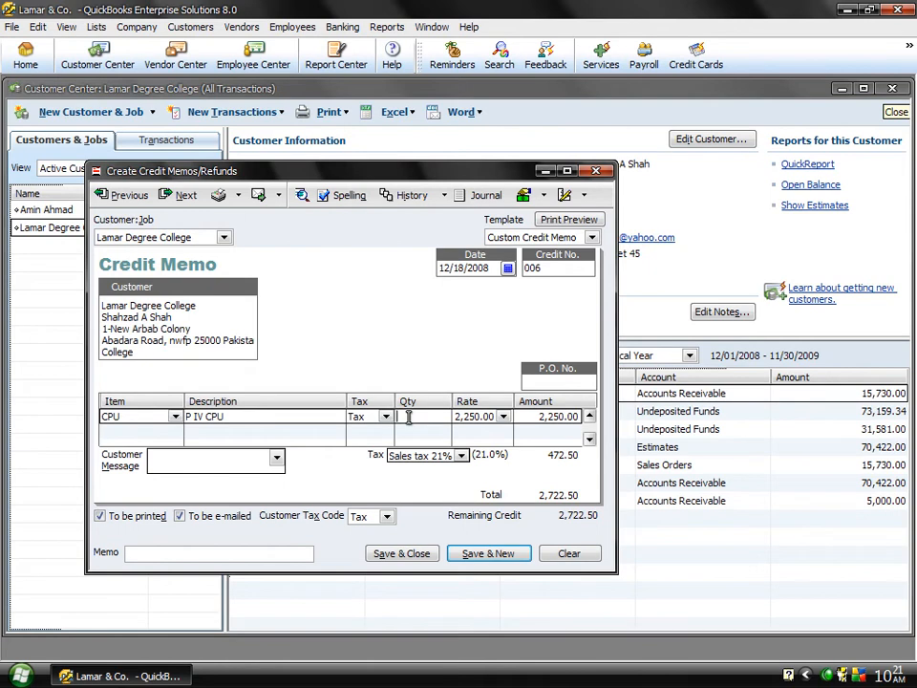
type("1")
key("Tab")
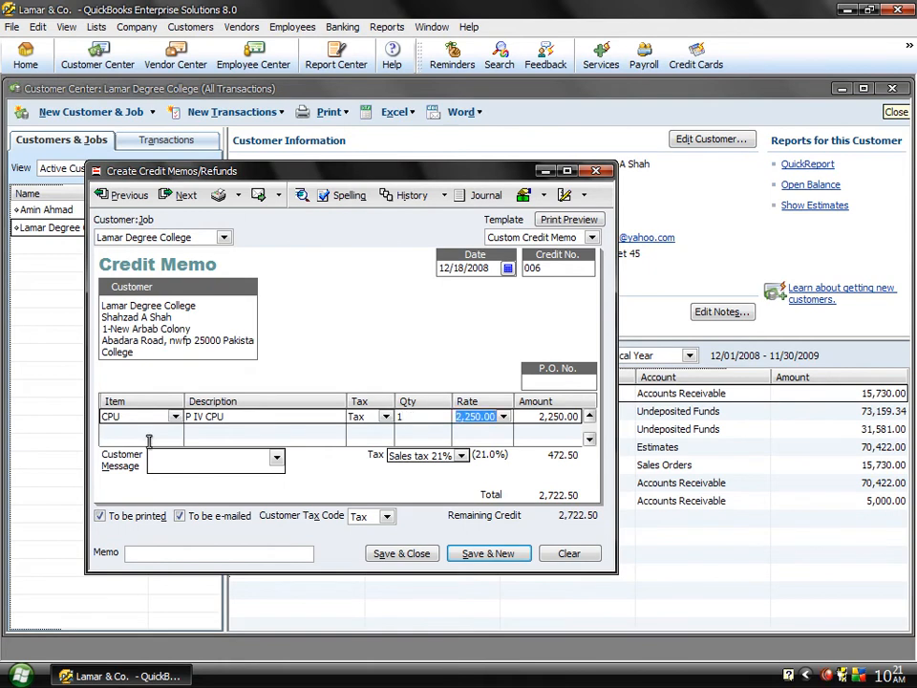
Replace the CPU item with Pentium iv sys. and save the credit memo, ignoring all spelling suggestions.
left_click(175, 417)
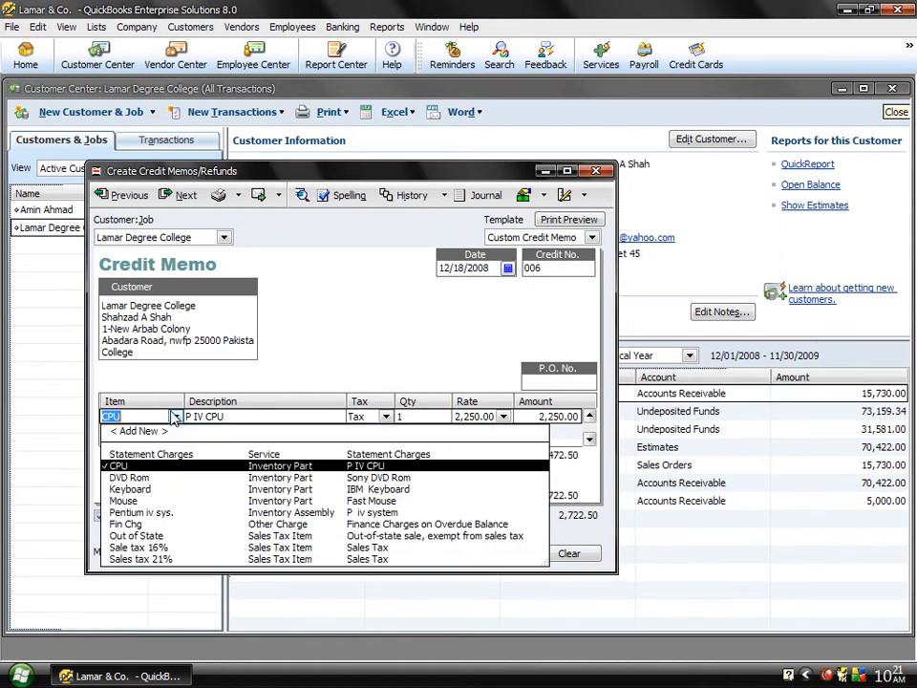
left_click(124, 513)
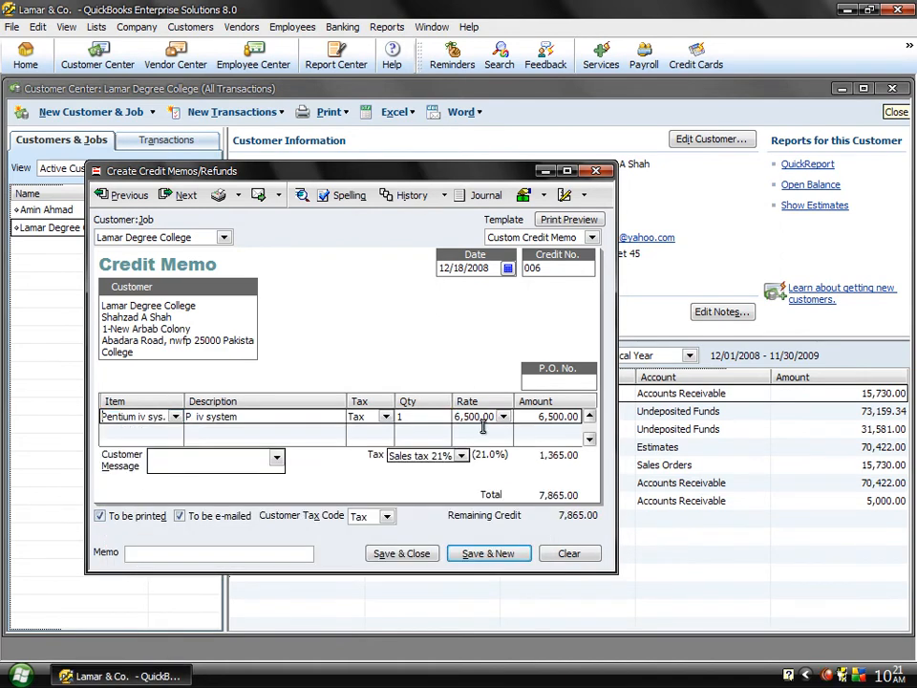
left_click(506, 553)
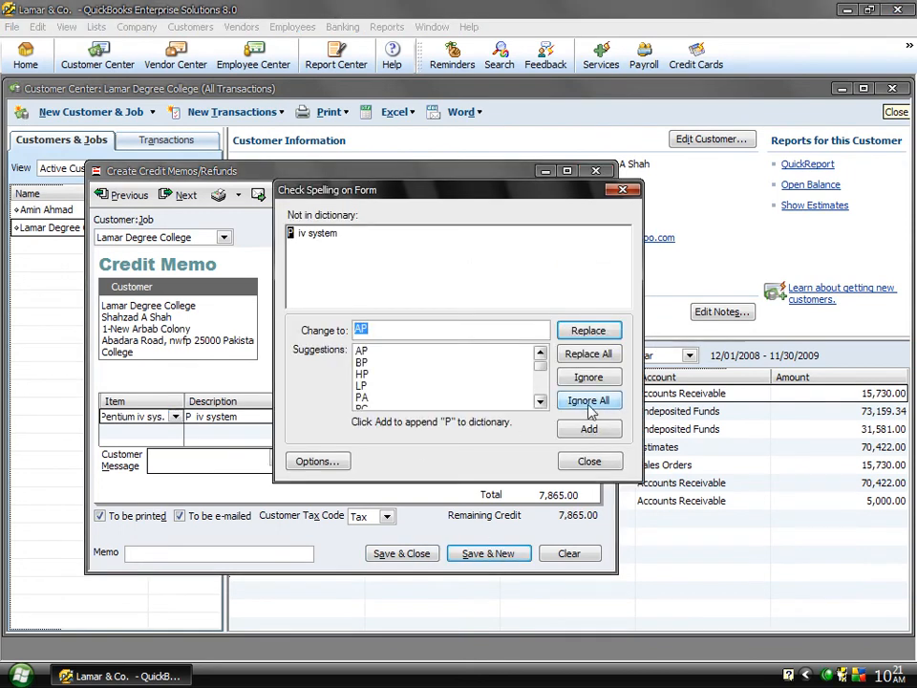
left_click(573, 401)
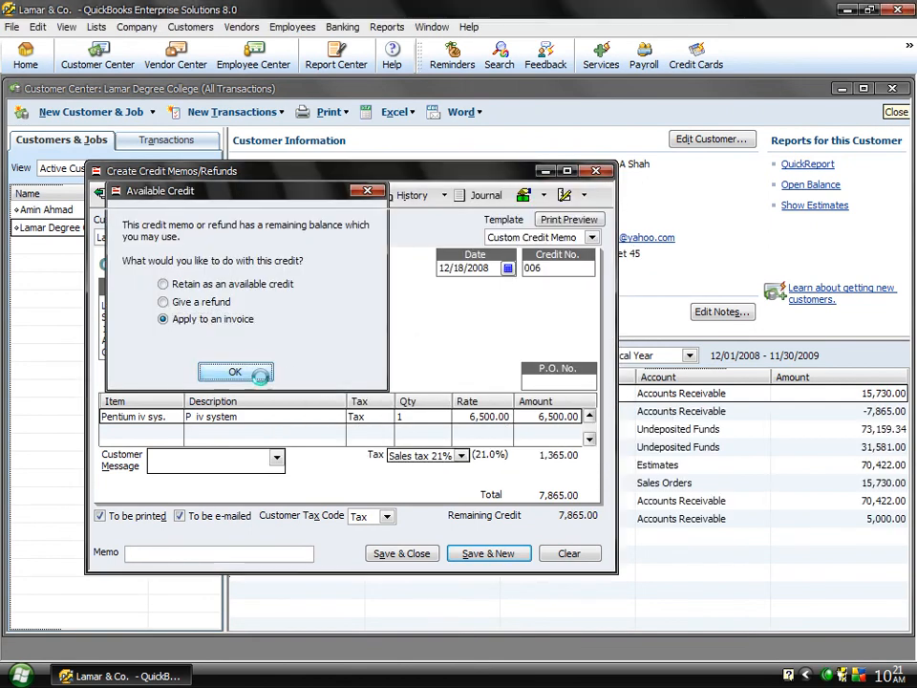
Apply the credit to Lamar Degree College's 15,730.00 invoice of 12/18/2008 and close the credit memo form.
left_click(256, 372)
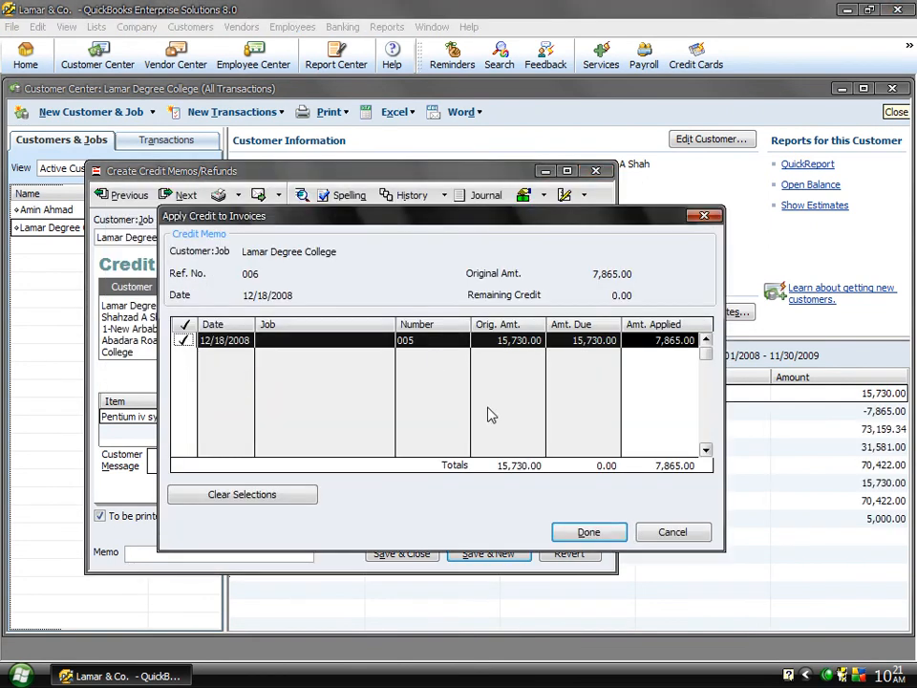
left_click(586, 532)
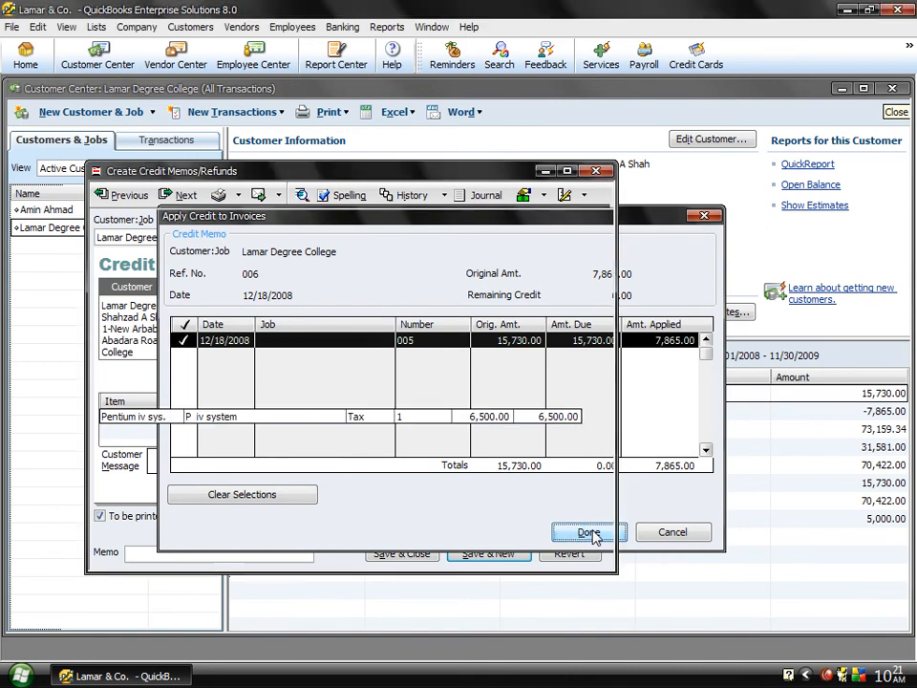
left_click(595, 171)
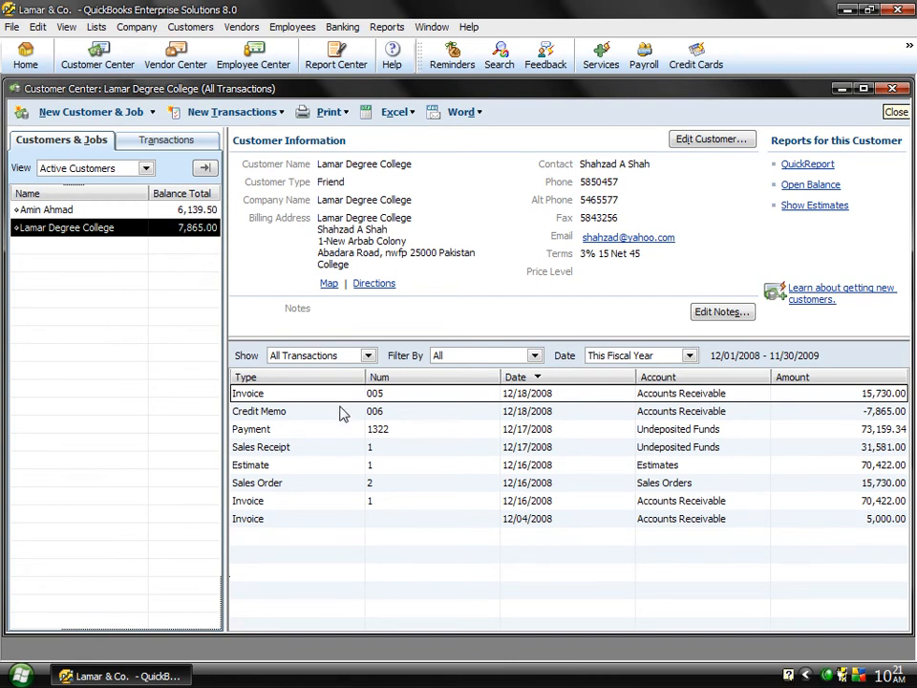
Review Lamar Degree College's credit memo of 12/18/2008 in the transaction list and close the Customer Center.
left_click(335, 417)
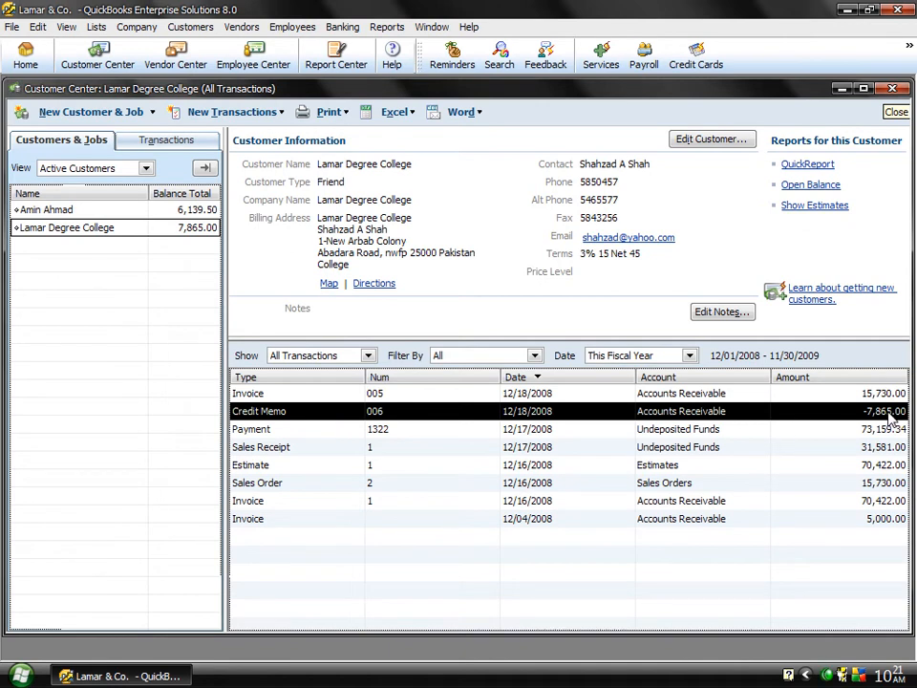
left_click(892, 89)
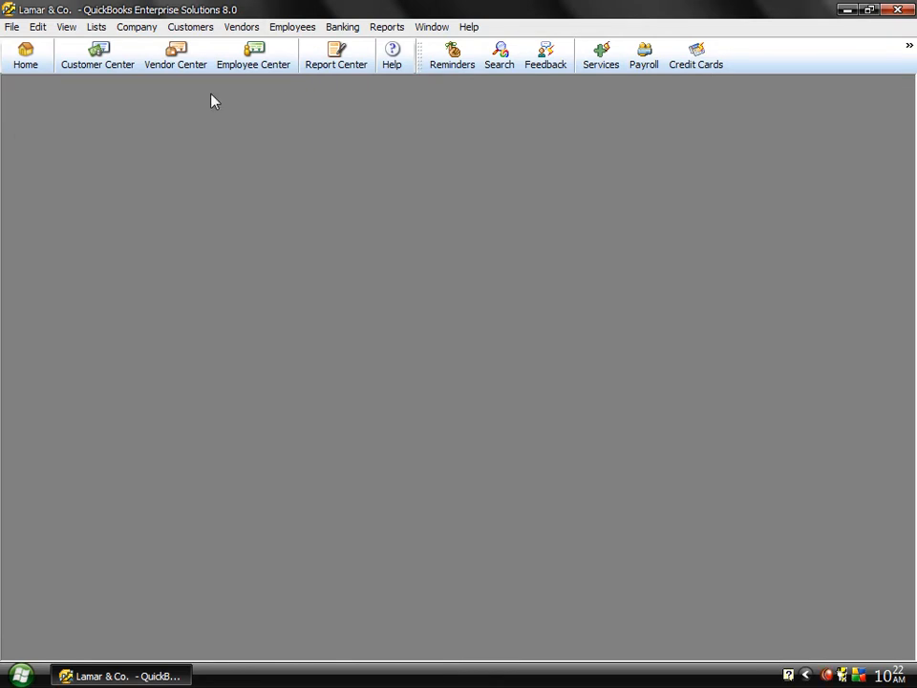
Try to open the online information about credit card processing options, cancelling the internet connection request.
left_click(195, 27)
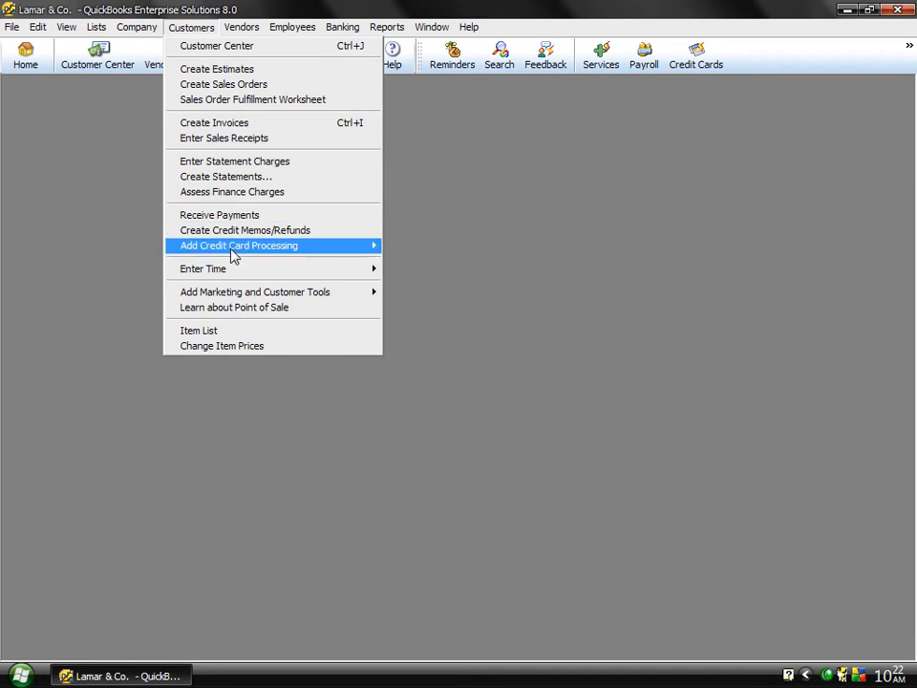
mouse_move(249, 251)
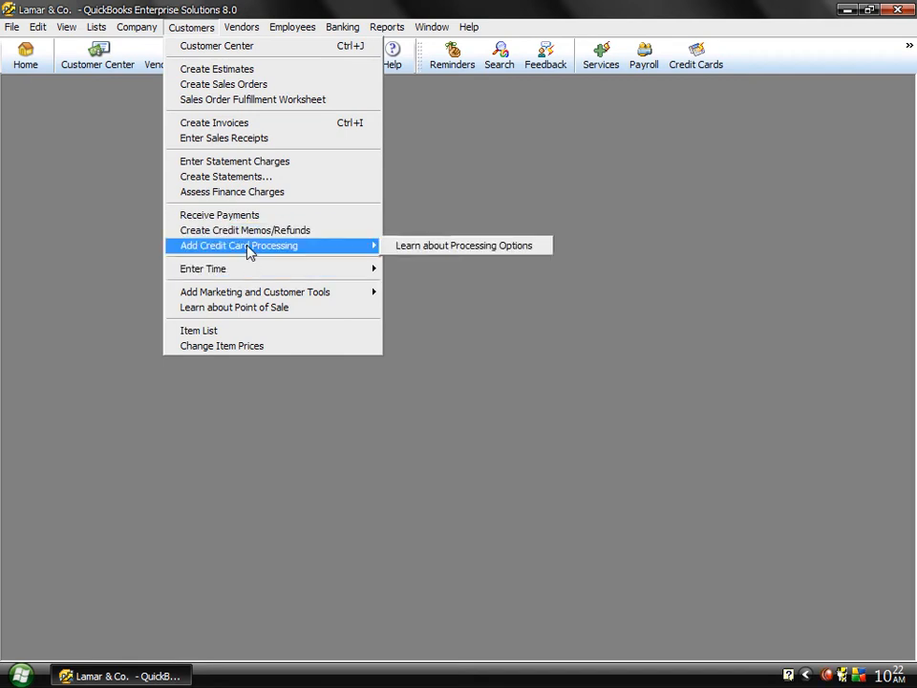
left_click(410, 250)
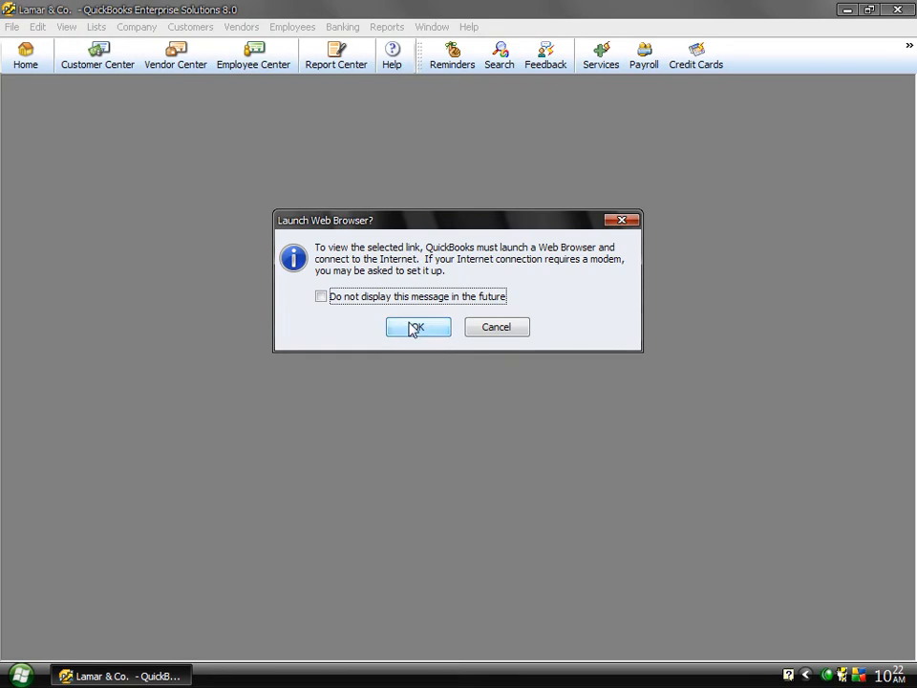
left_click(413, 328)
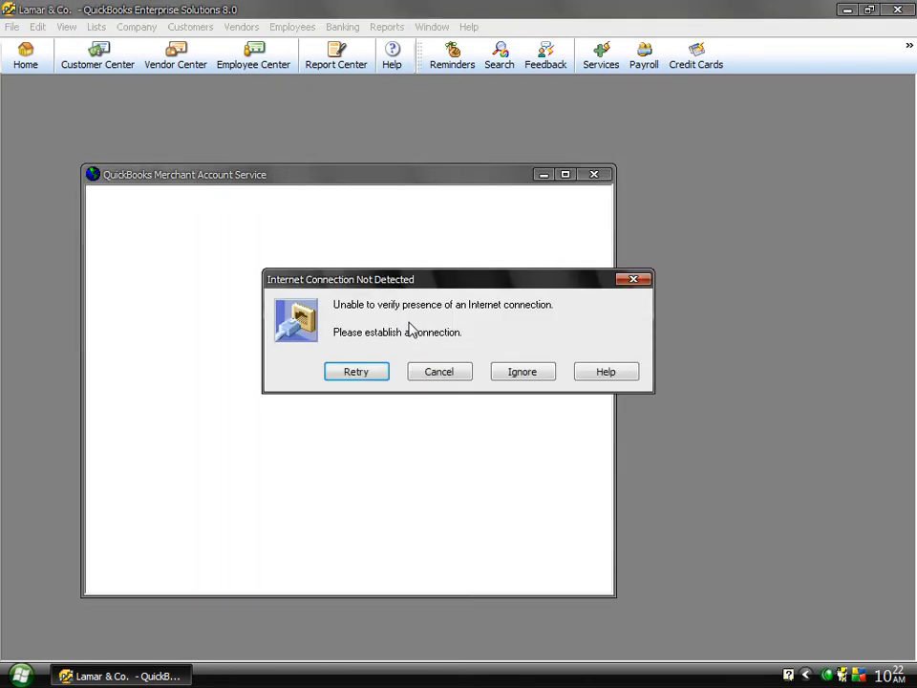
left_click(432, 372)
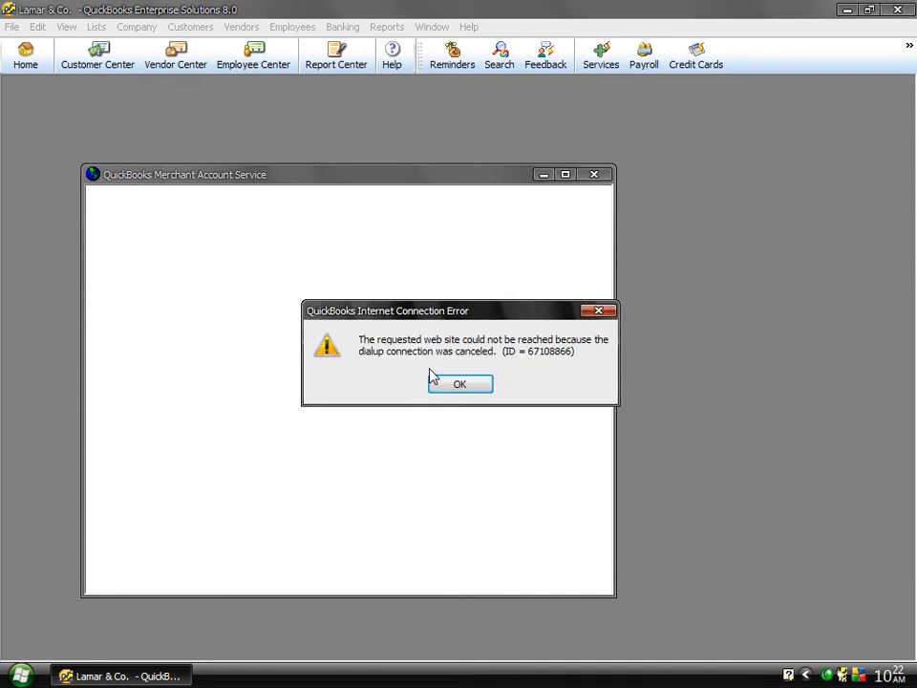
left_click(450, 390)
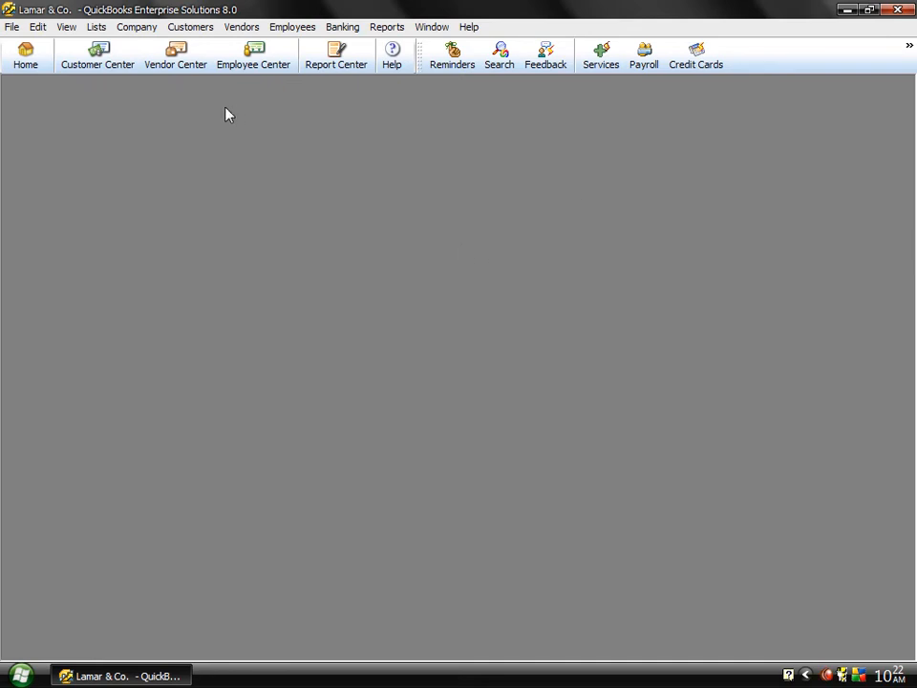
left_click(191, 32)
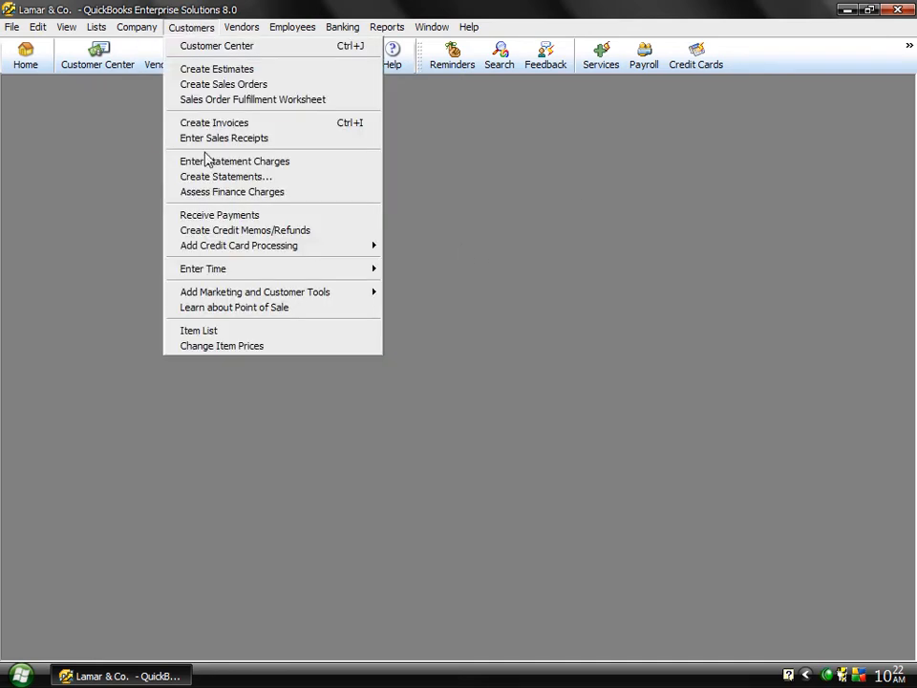
mouse_move(230, 278)
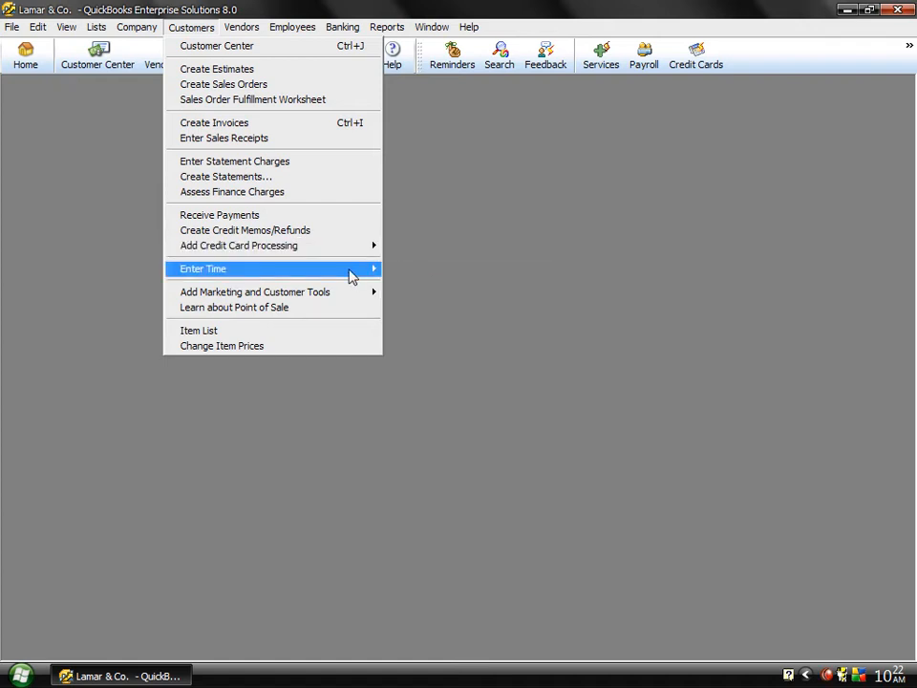
mouse_move(346, 275)
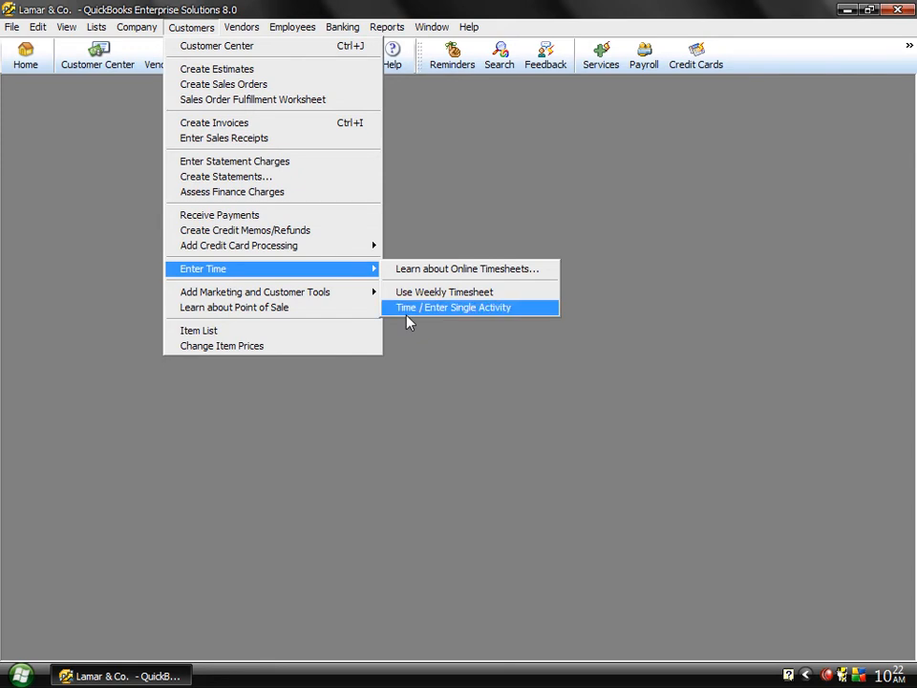
left_click(103, 114)
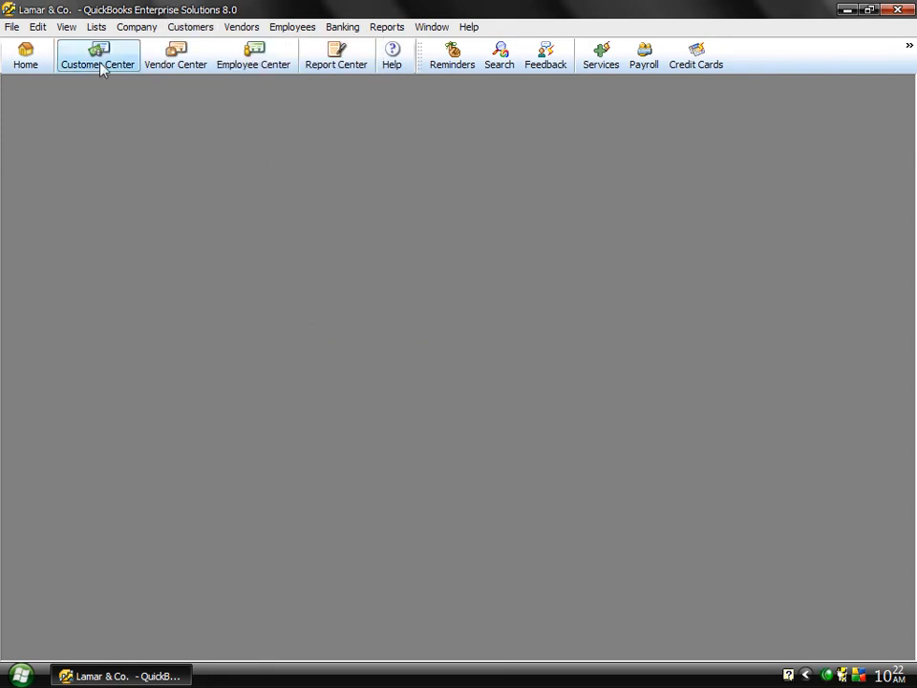
Reopen the Customer Center and start a single time activity for the first listed customer, with the first listed vendor as the name.
left_click(98, 61)
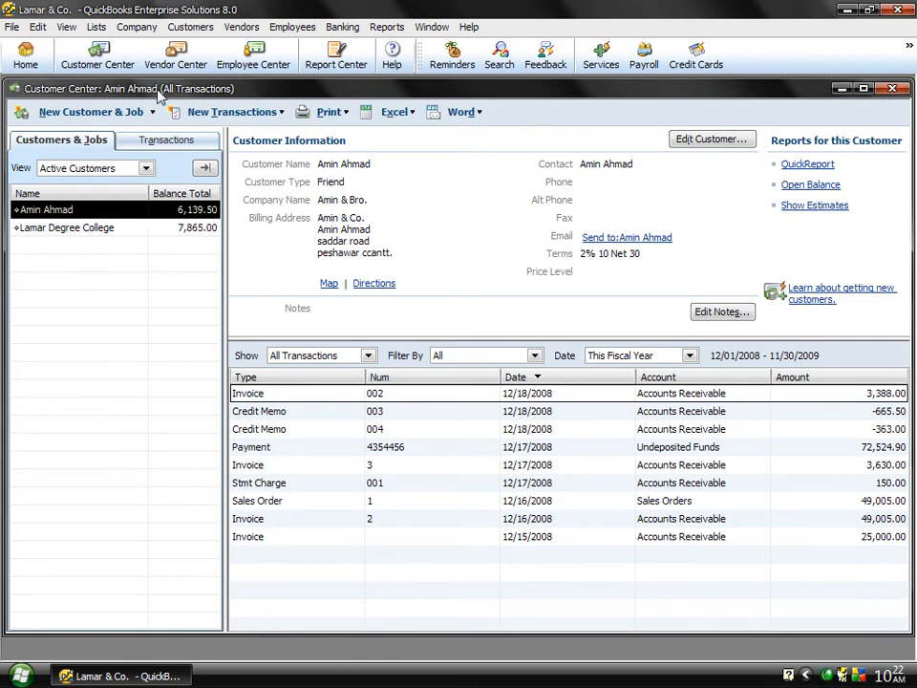
left_click(191, 27)
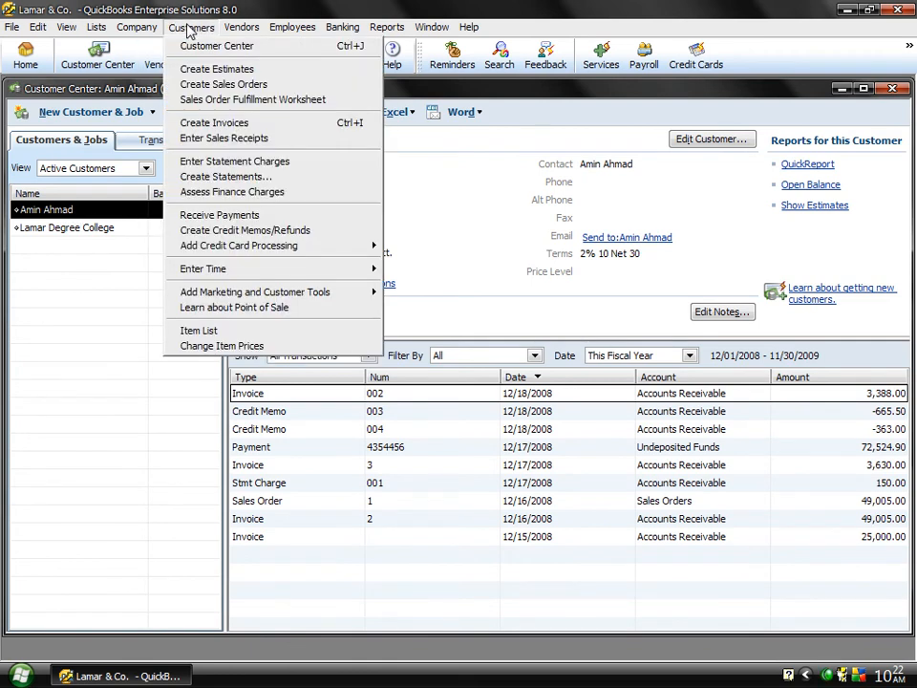
mouse_move(304, 272)
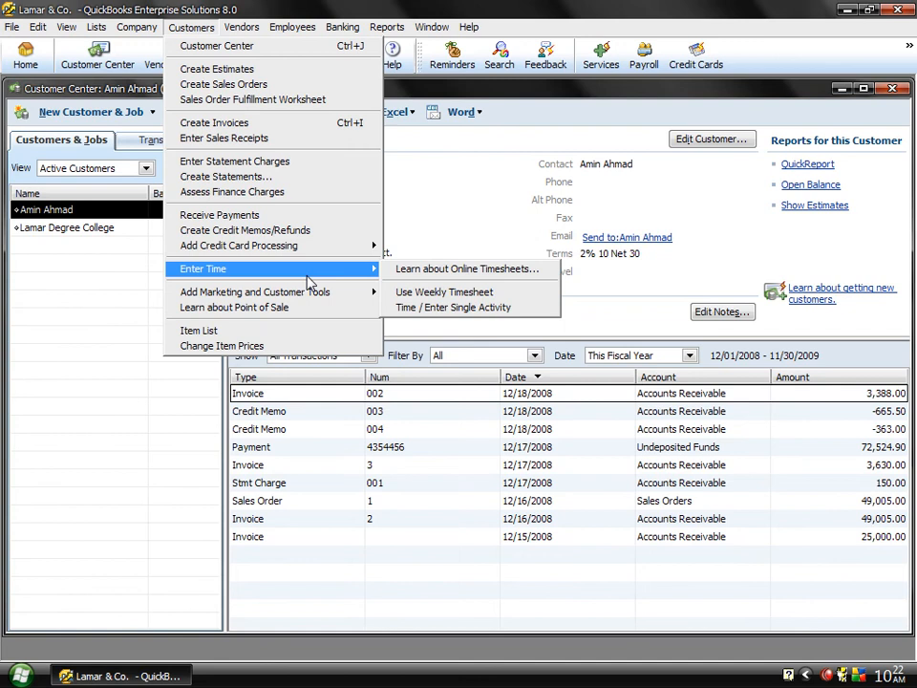
left_click(413, 308)
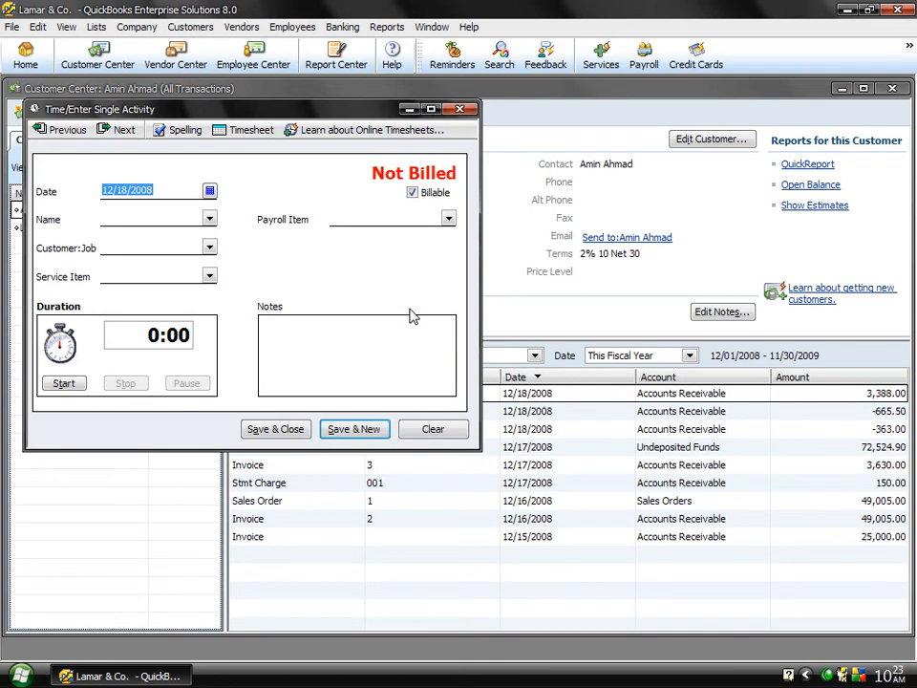
left_click(209, 248)
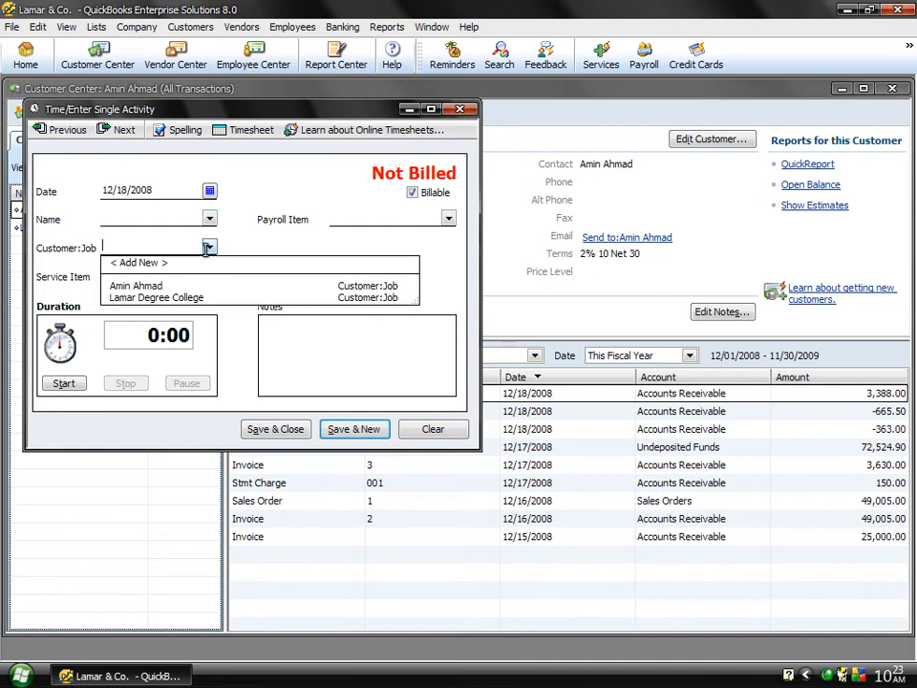
left_click(123, 288)
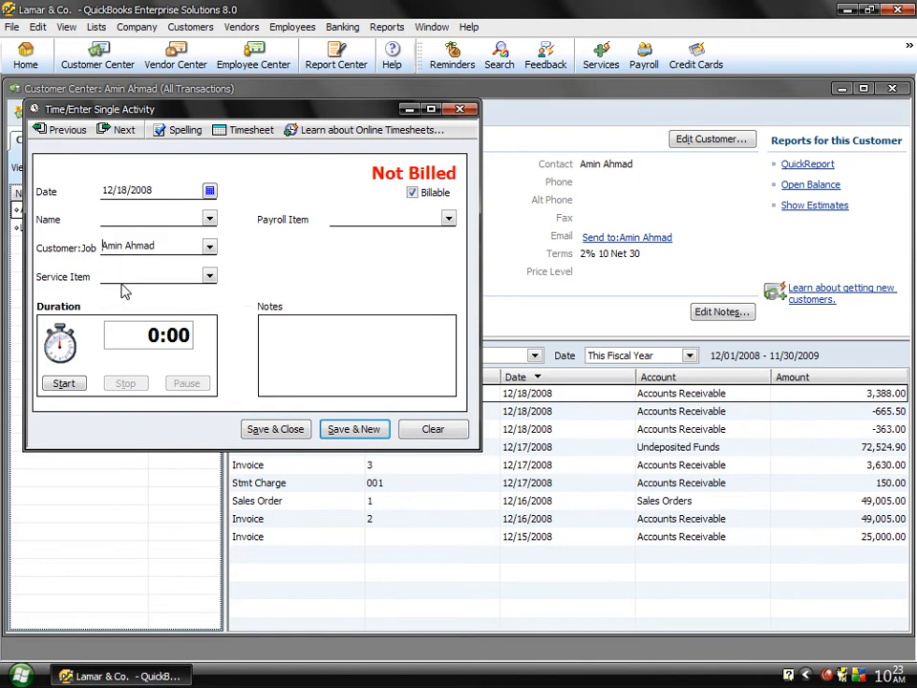
left_click(209, 218)
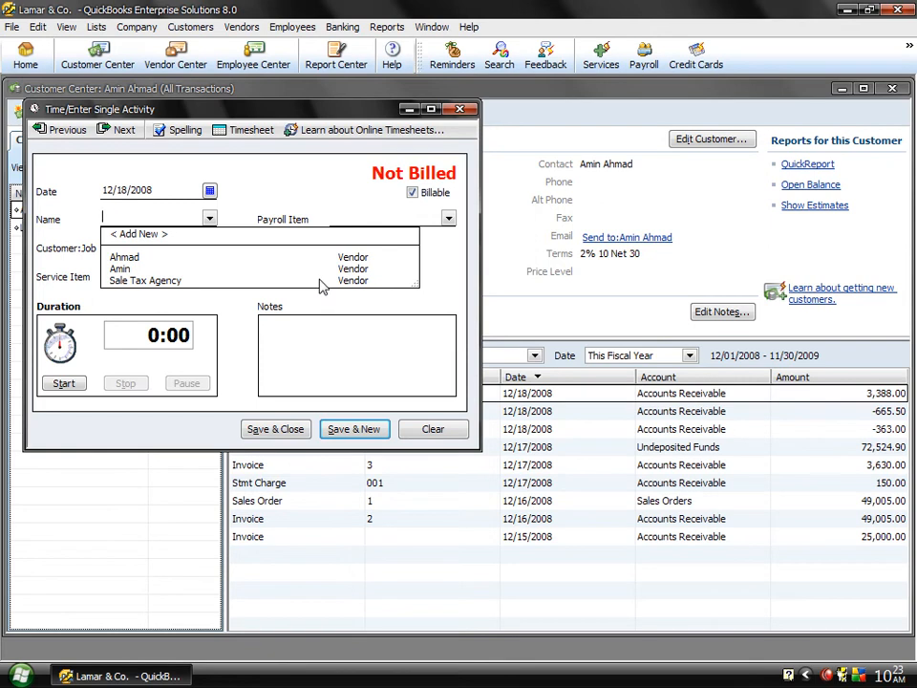
left_click(131, 258)
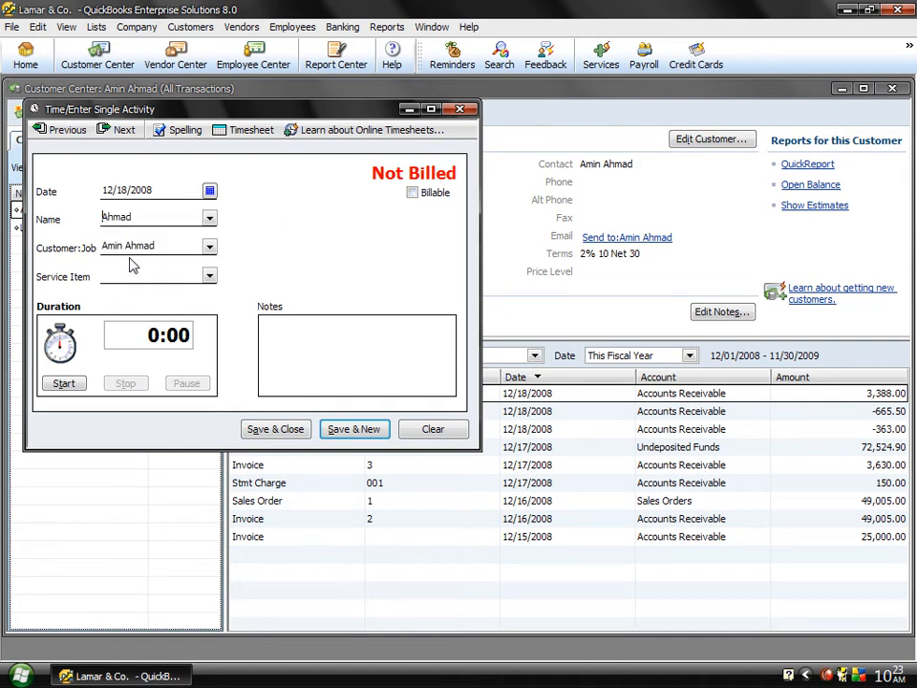
Start a new Service item for the time activity, using Networking Services as both its name and description.
left_click(209, 277)
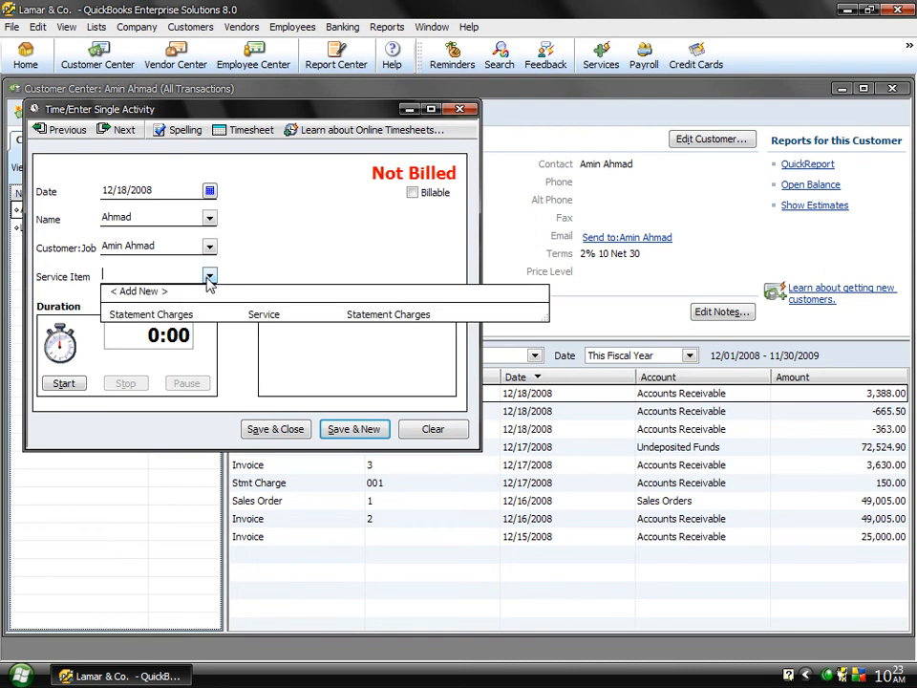
left_click(148, 294)
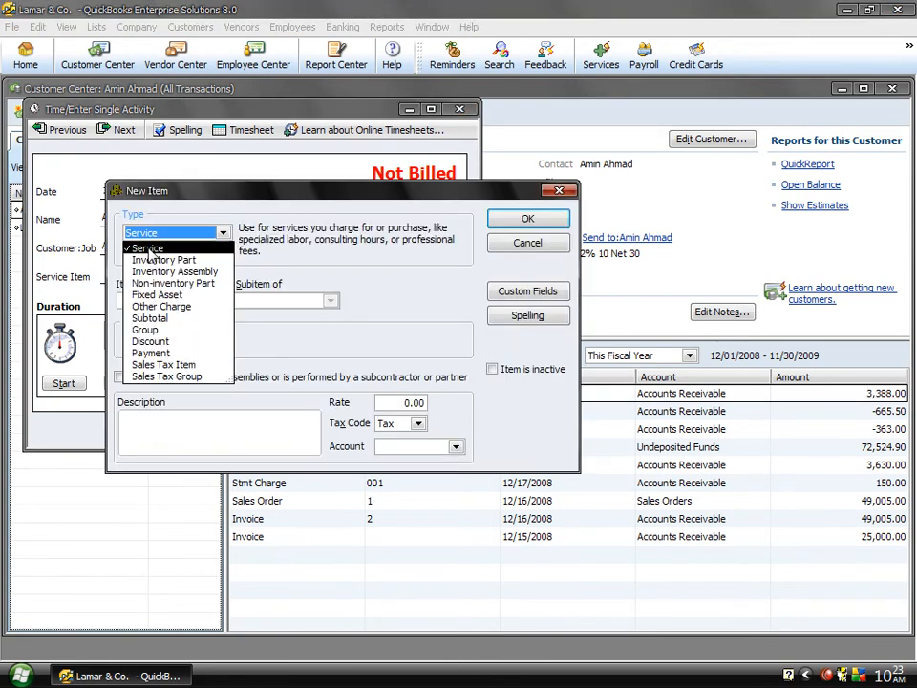
left_click(148, 251)
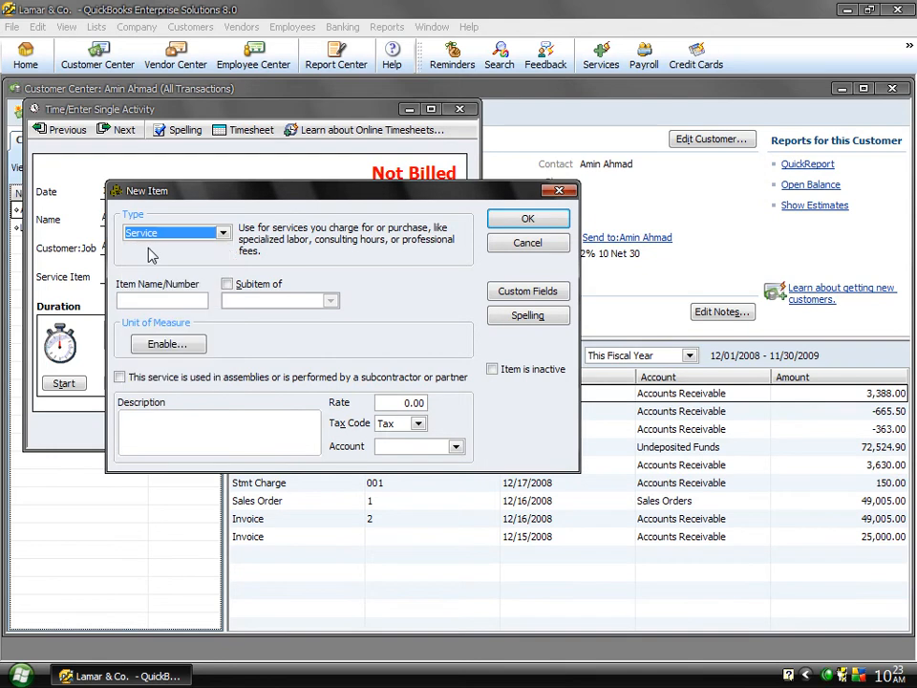
left_click(151, 299)
type("Netw")
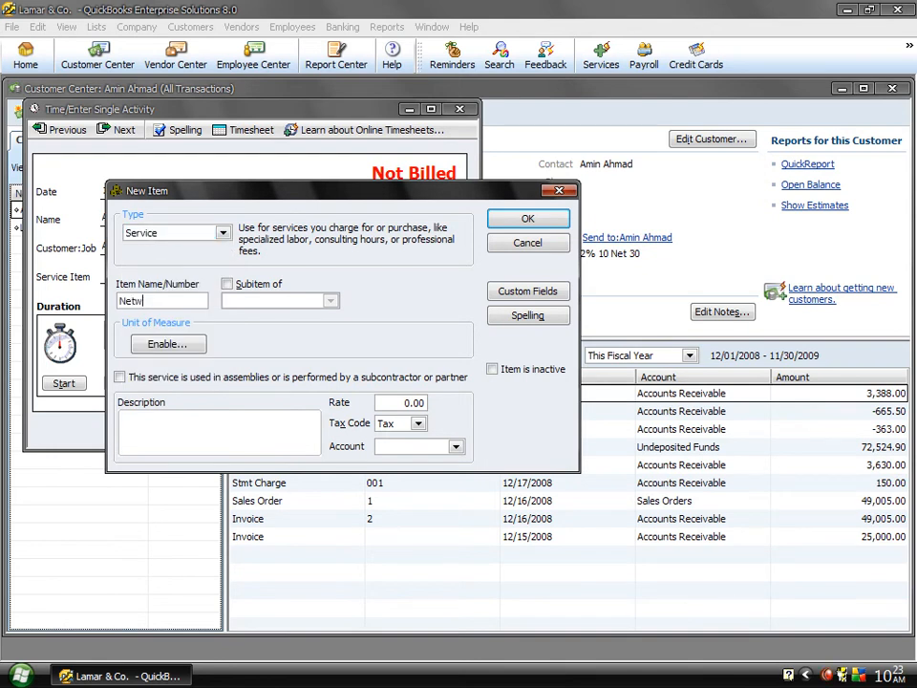
type("orking Services")
key("shift+Home")
key("ctrl+c")
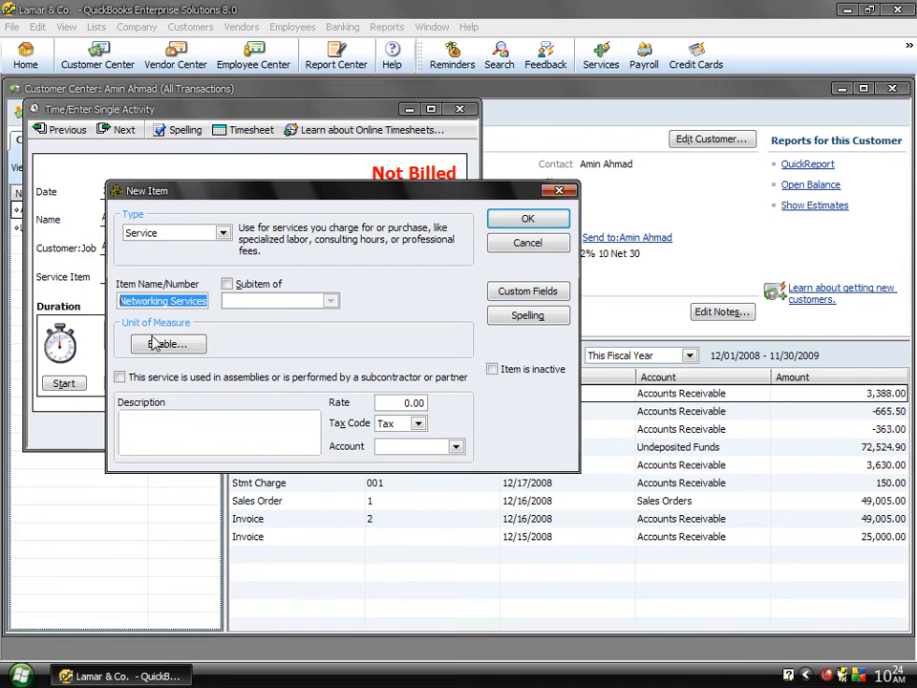
left_click(169, 438)
key("ctrl+v")
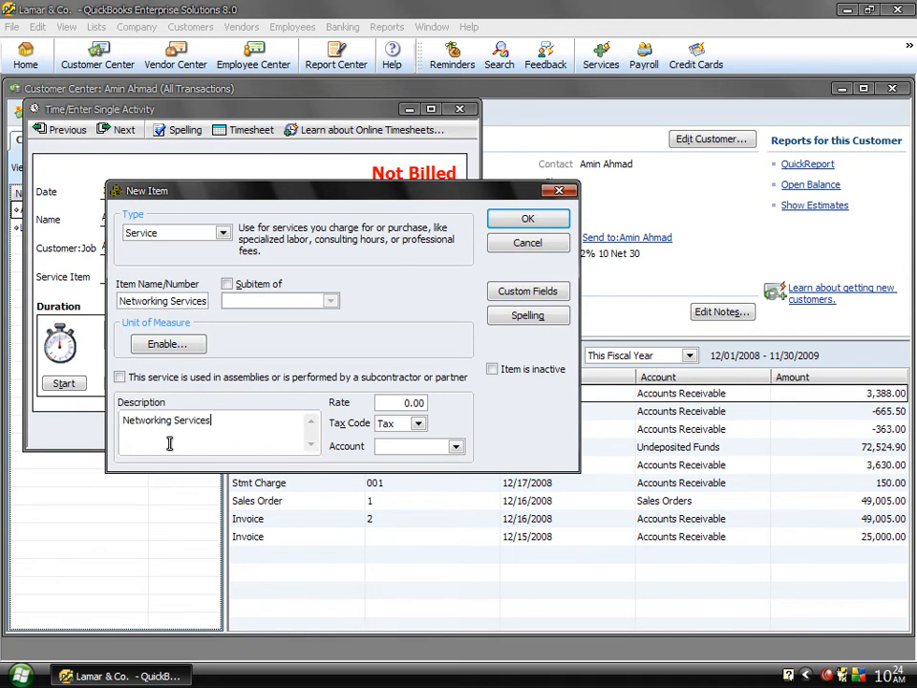
Give the Networking Services item a rate of 2,000.00, tax code Non and the Service Income account, and save it.
left_click(386, 403)
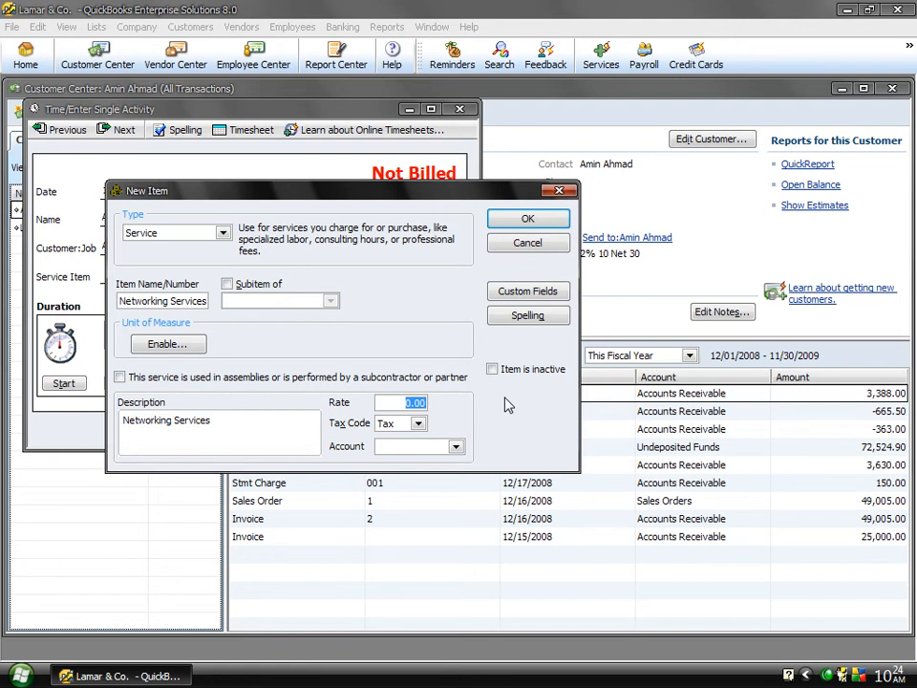
type("2")
type("000")
left_click(419, 423)
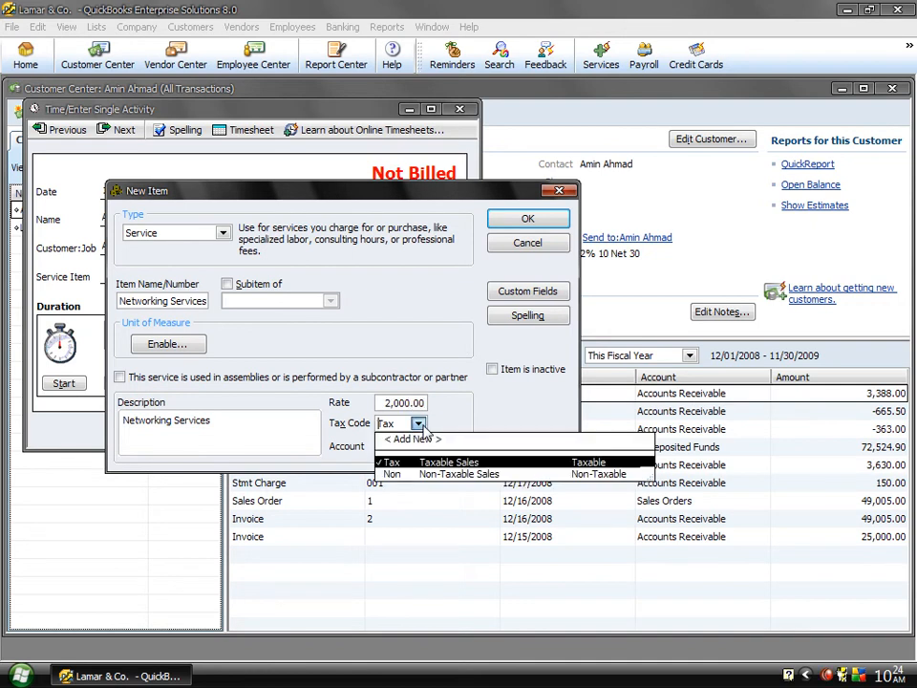
left_click(422, 475)
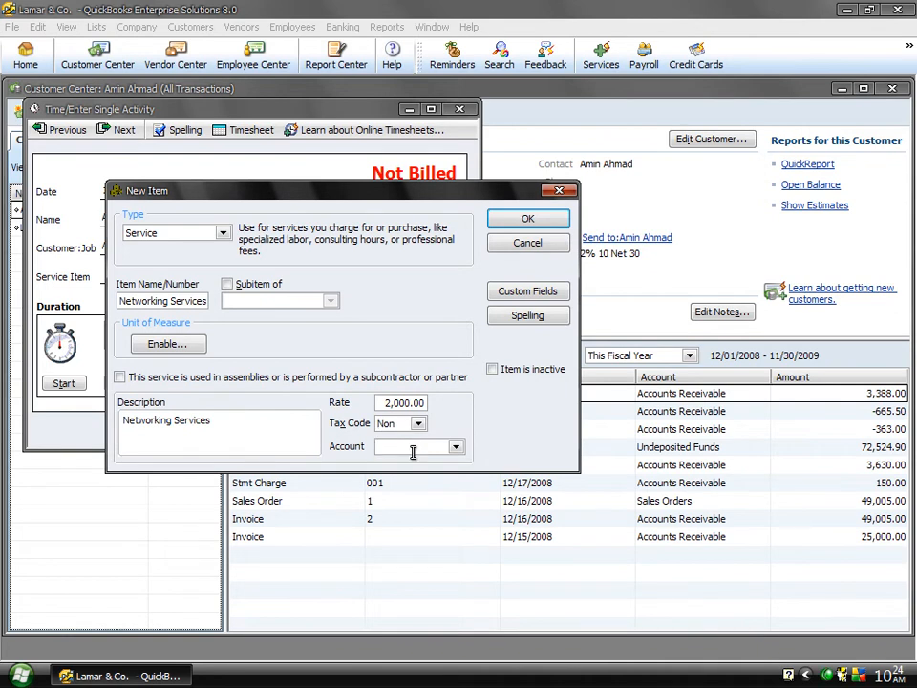
left_click(413, 447)
type("Service Income")
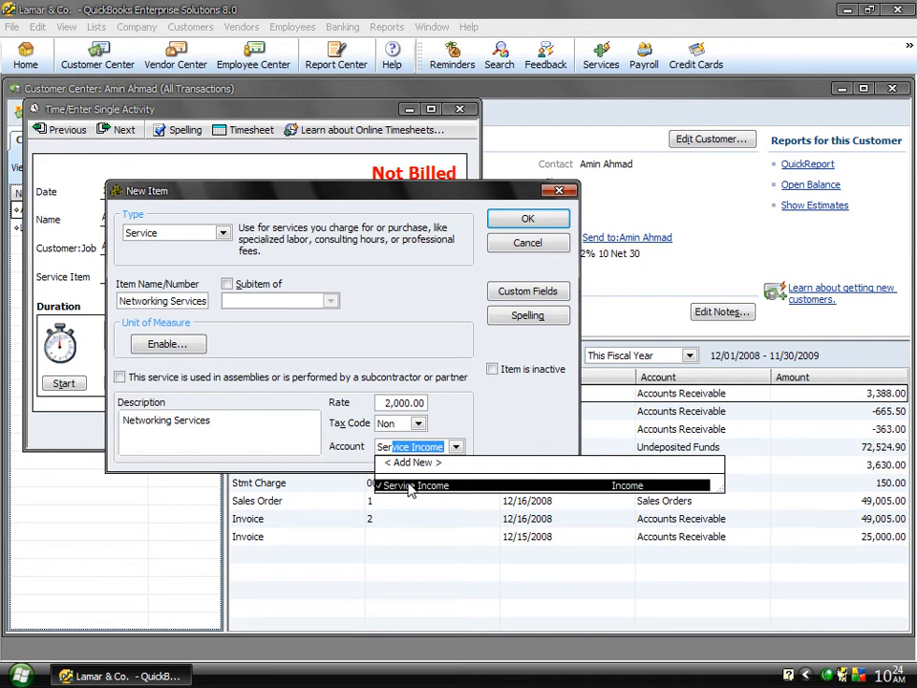
left_click(408, 486)
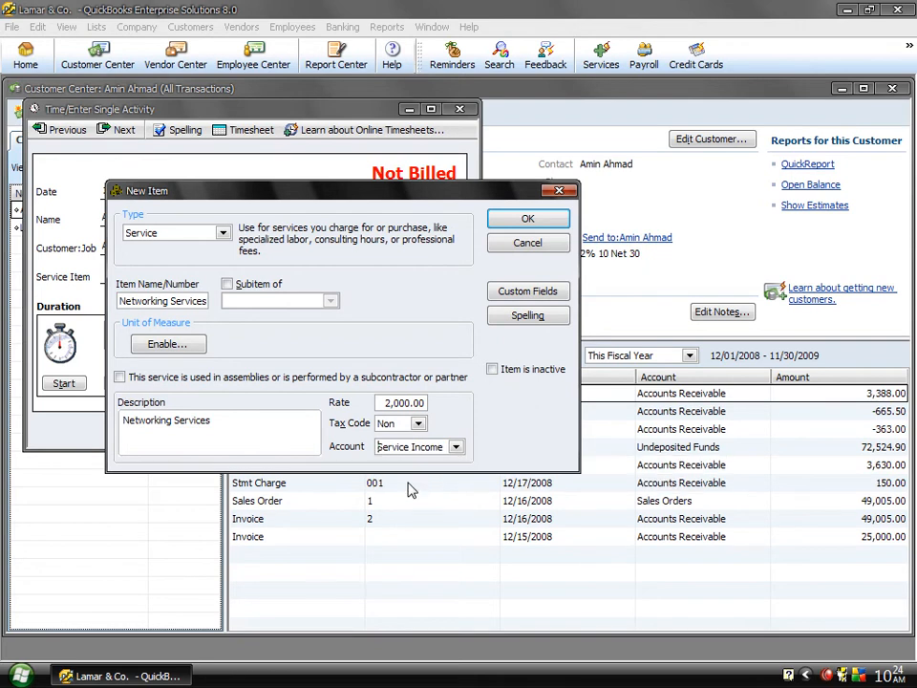
left_click(516, 229)
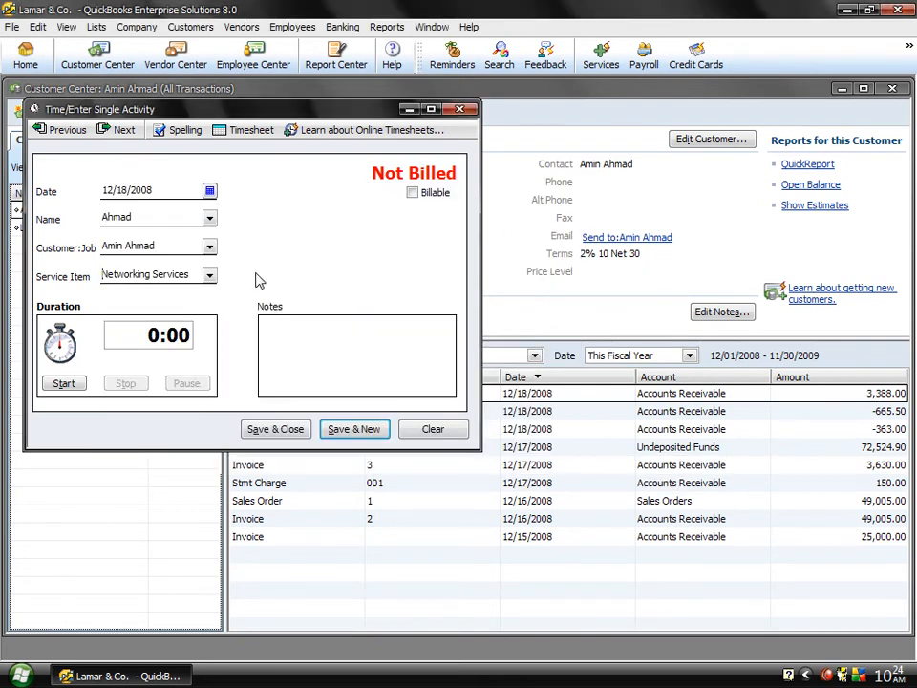
Set the time activity's duration to 5:00 and enter "System Config. Networking Services" as its notes.
double_click(160, 333)
type("5")
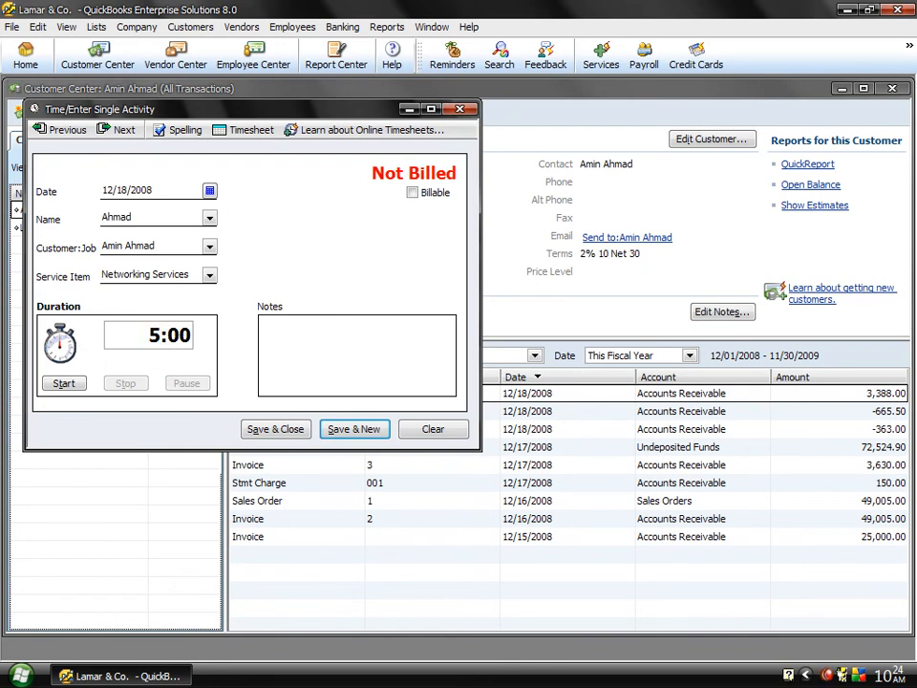
left_click(353, 364)
type("Sy")
type("em Co")
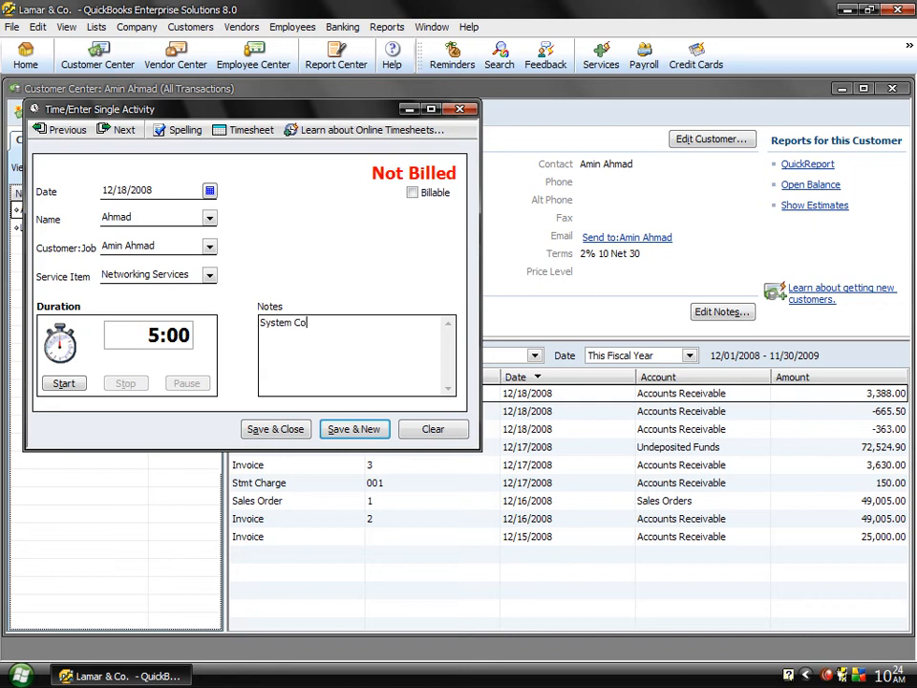
type("nfig. Networking Se")
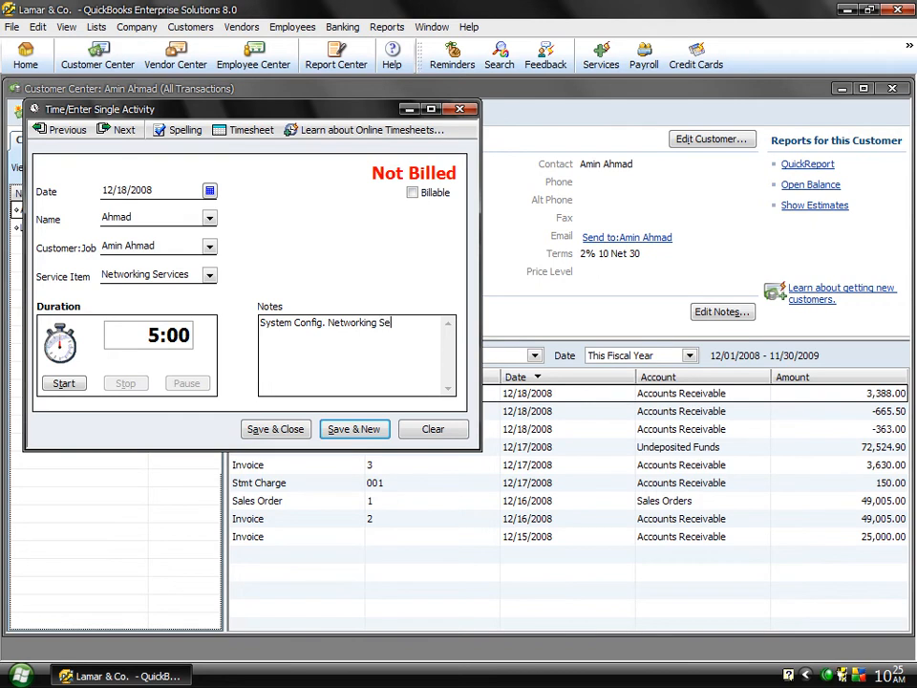
type("rvices")
Mark the time activity as billable and save and close it, ignoring all spelling flags for "Config".
left_click(412, 194)
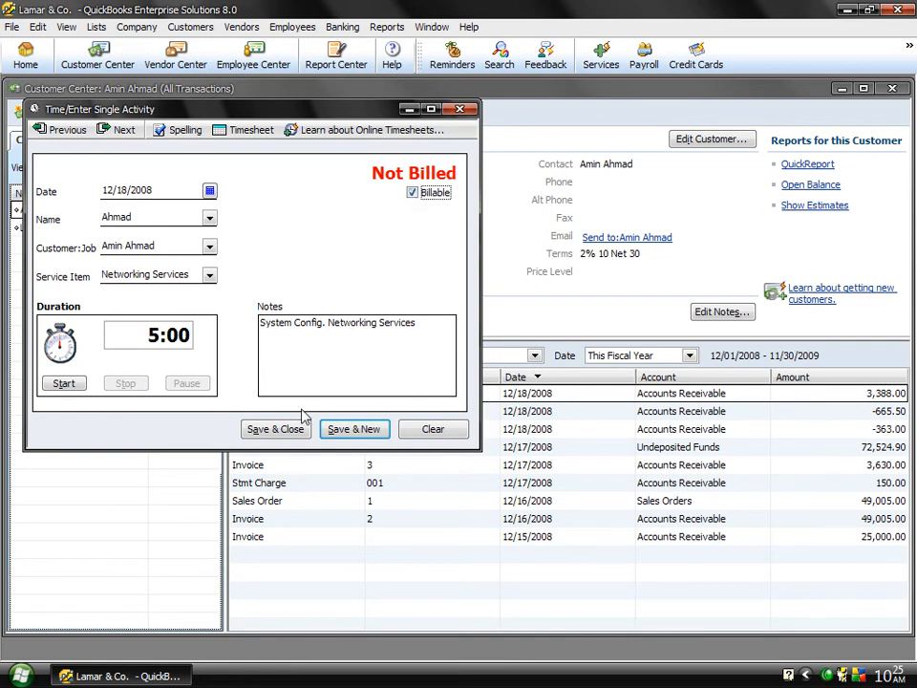
left_click(279, 432)
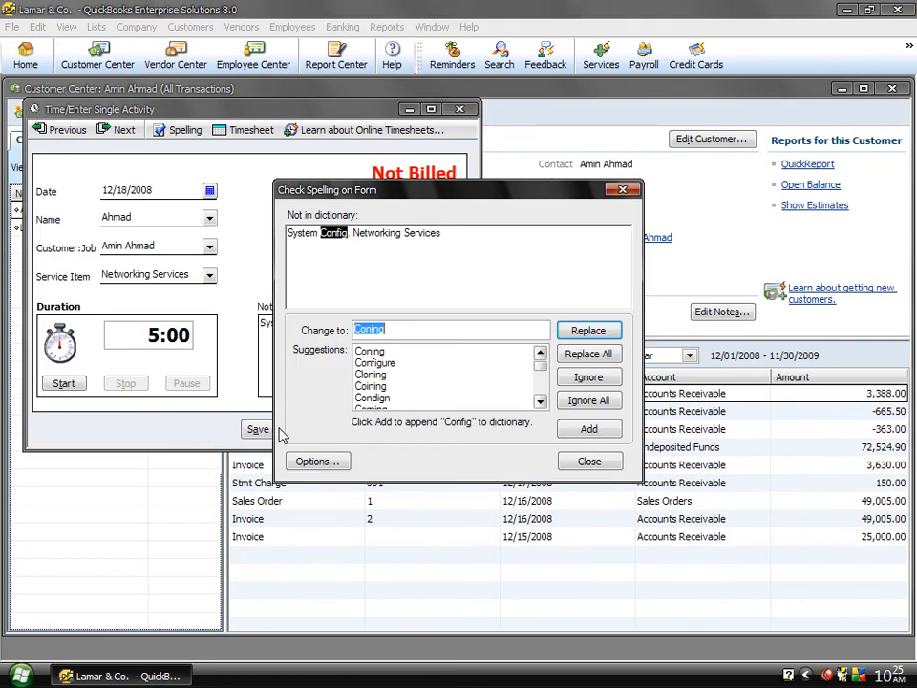
left_click(588, 405)
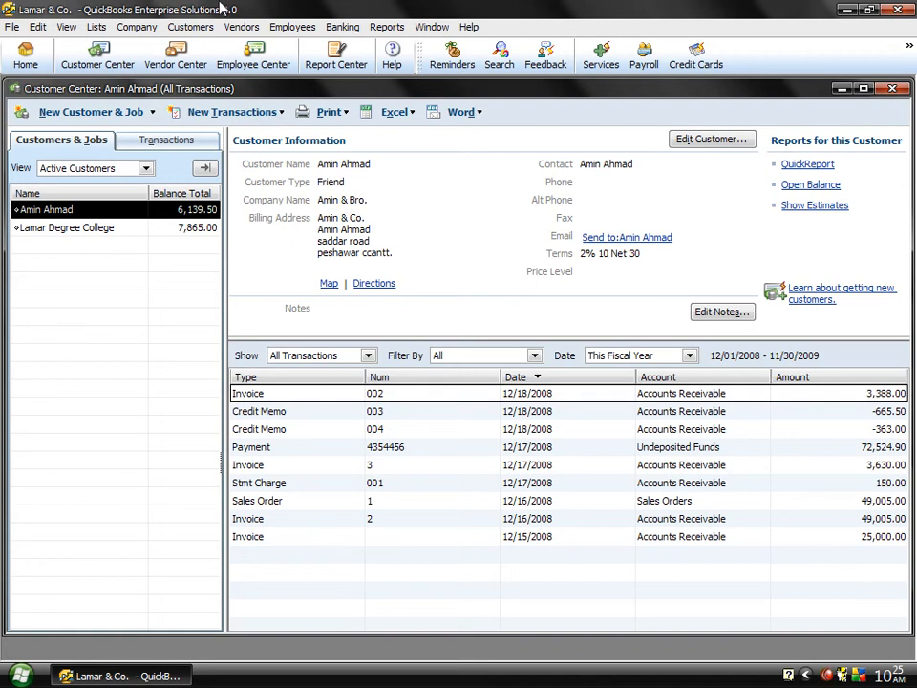
Create an invoice for the first listed customer, choosing to select the outstanding billable time and costs for it.
left_click(191, 28)
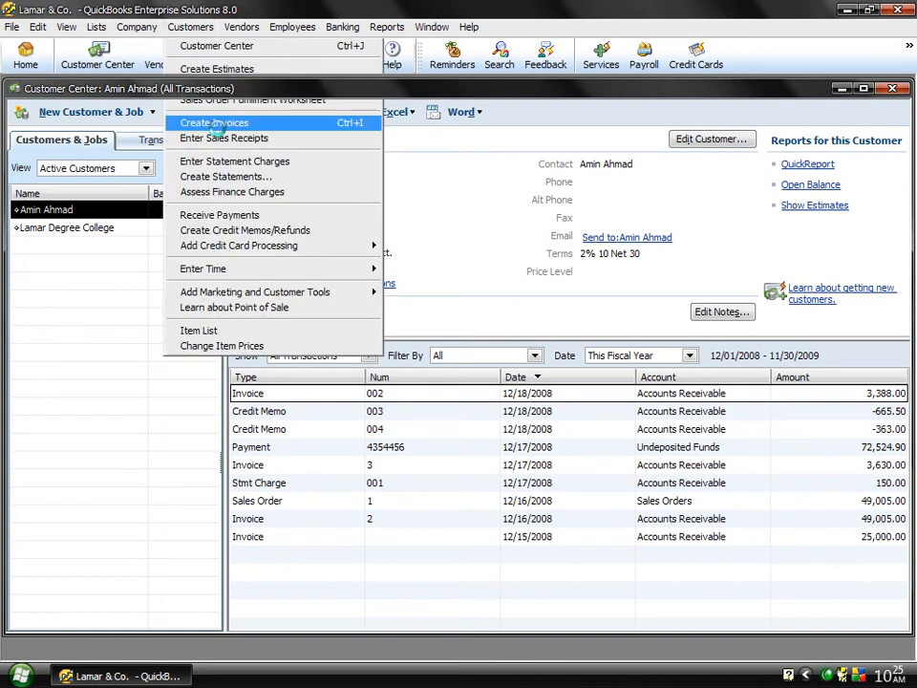
left_click(212, 127)
left_click(202, 155)
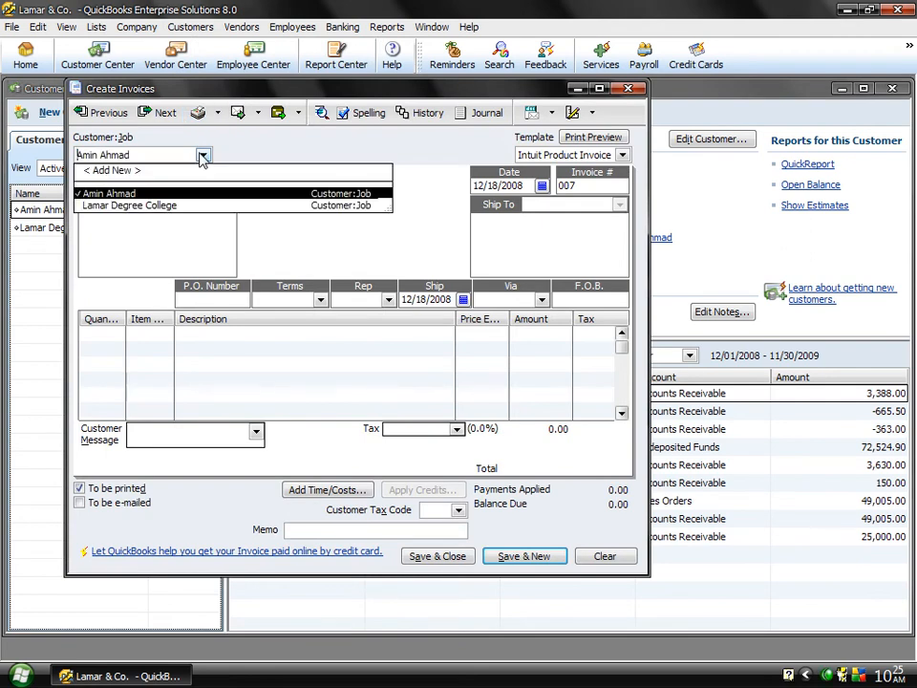
left_click(94, 195)
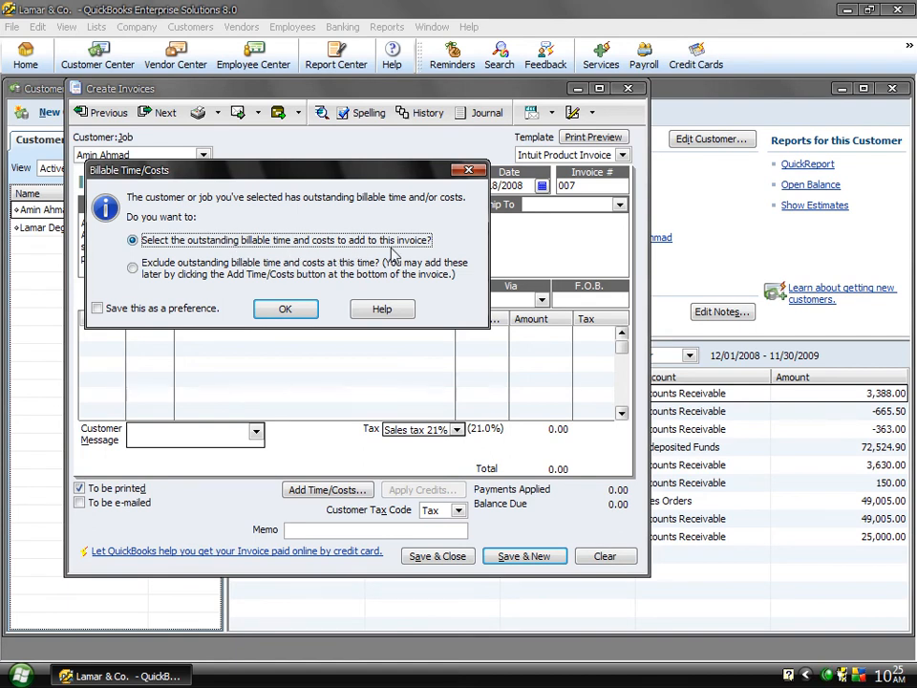
left_click(280, 309)
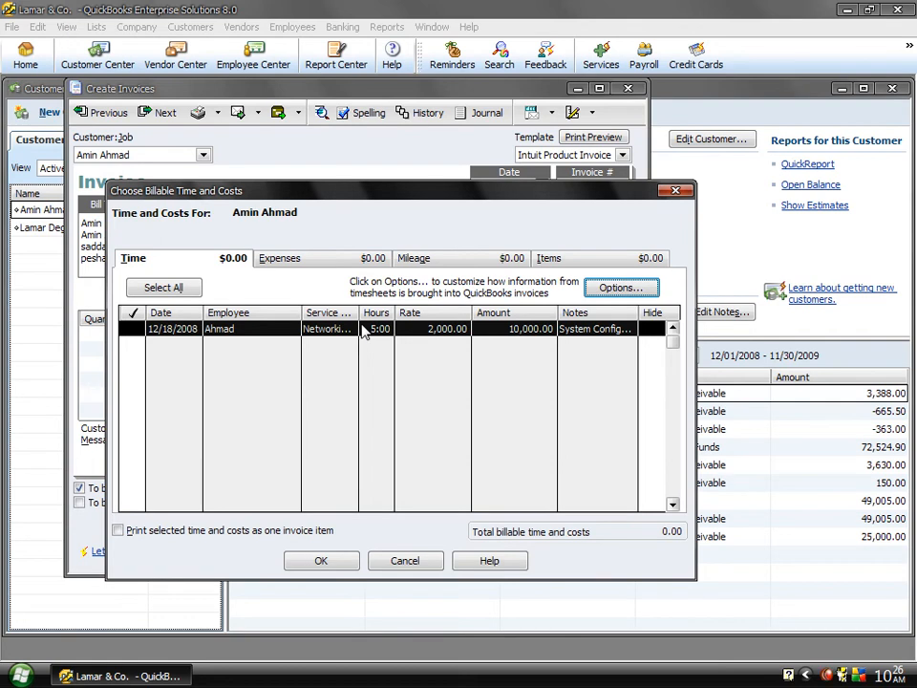
Add the 5-hour Networking Services time entry to the invoice, accept invoicing for vendor time, and save and close it, ignoring spelling flags.
left_click(130, 328)
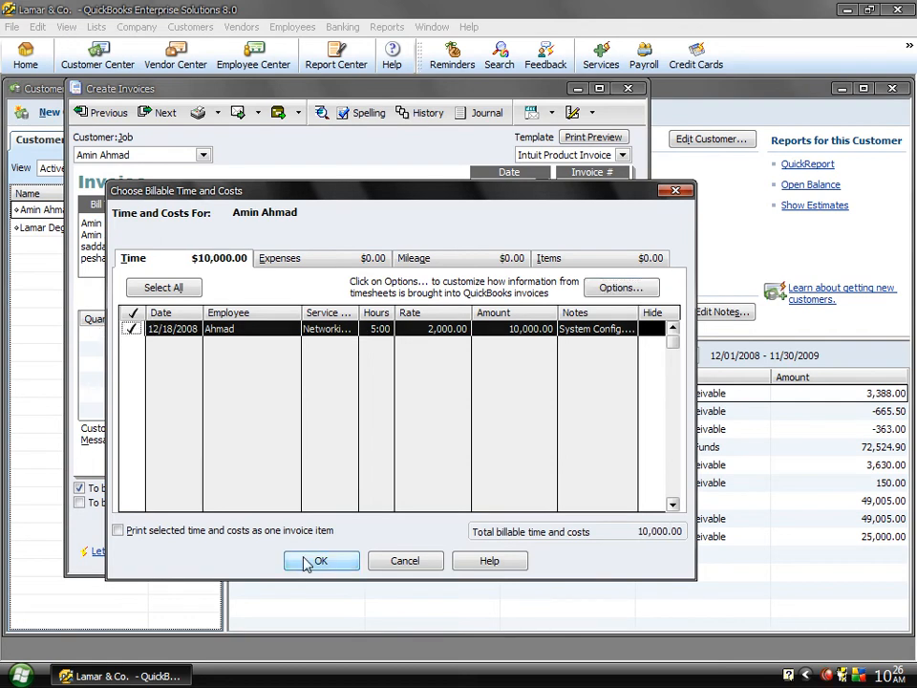
left_click(307, 563)
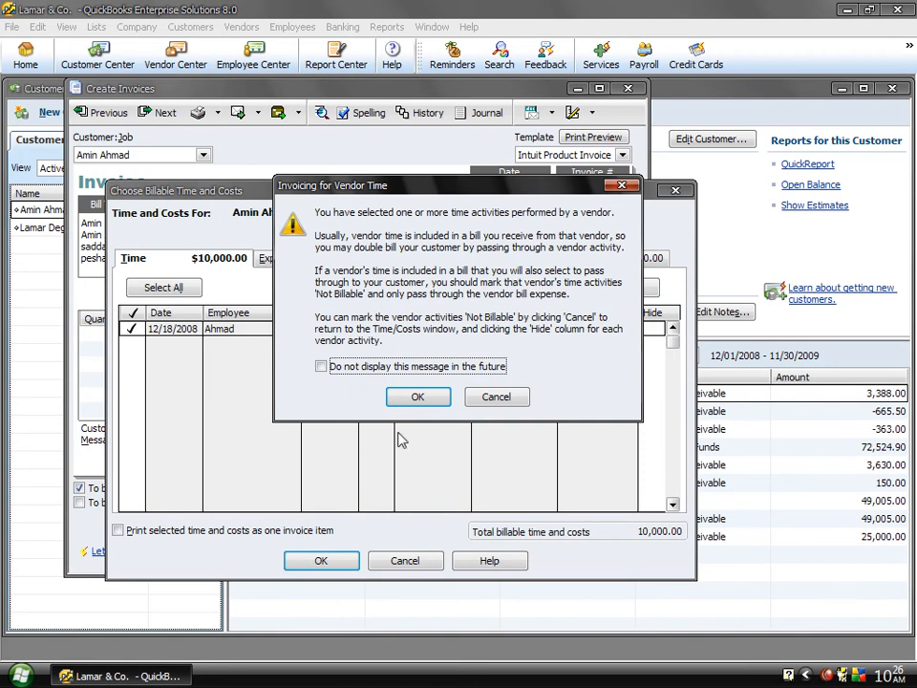
left_click(408, 397)
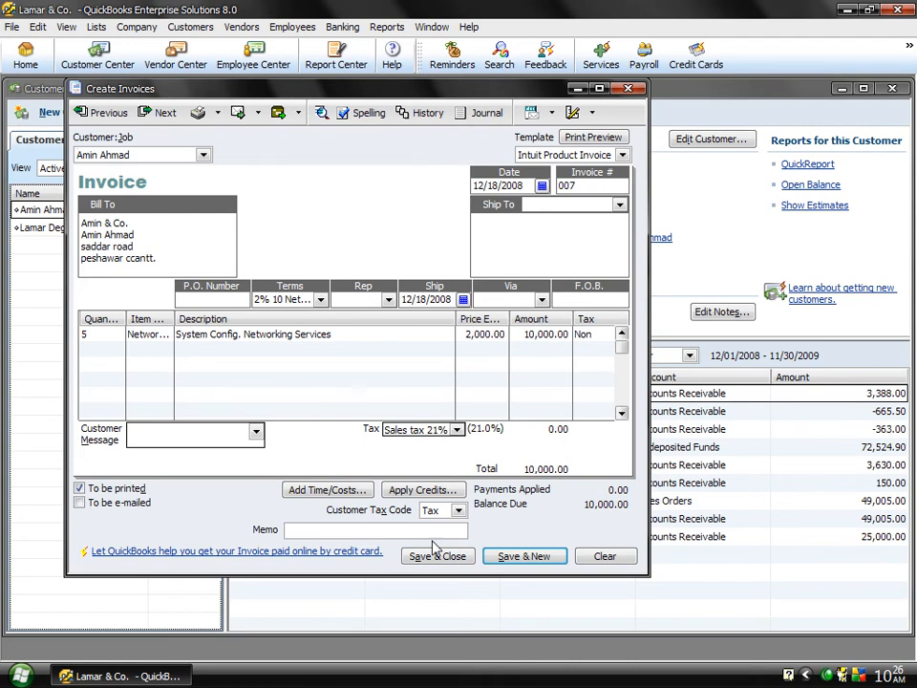
left_click(431, 558)
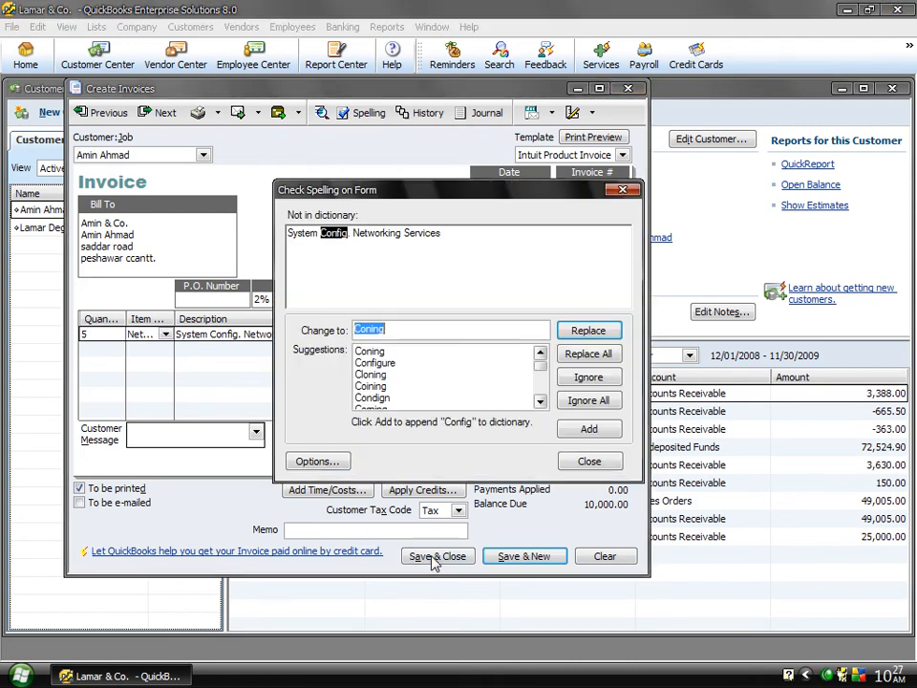
left_click(588, 400)
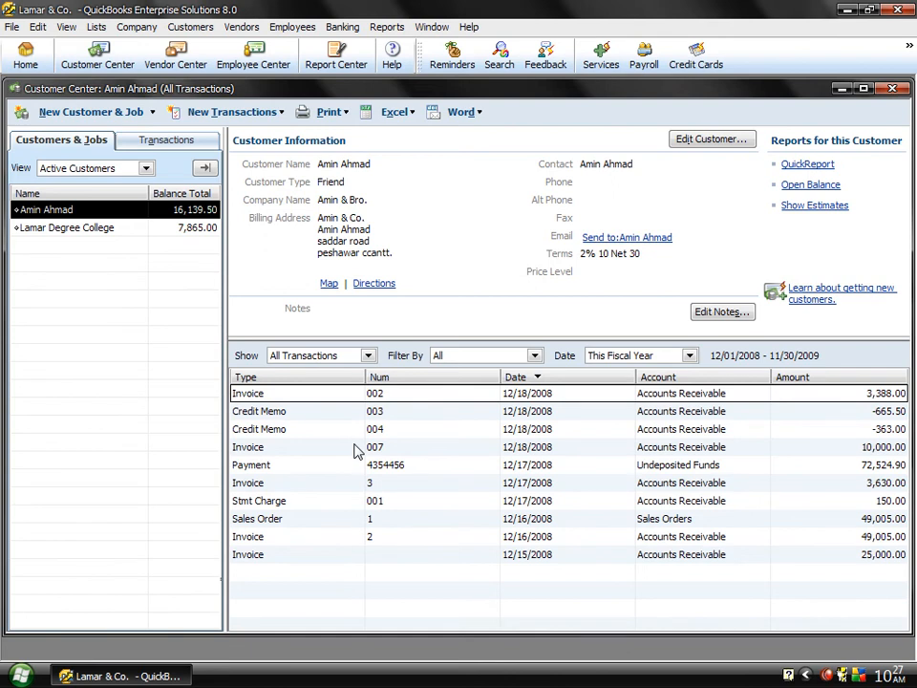
Review the newly saved networking services invoice from the customer's transactions, and close it and the Customer Center.
left_click(354, 450)
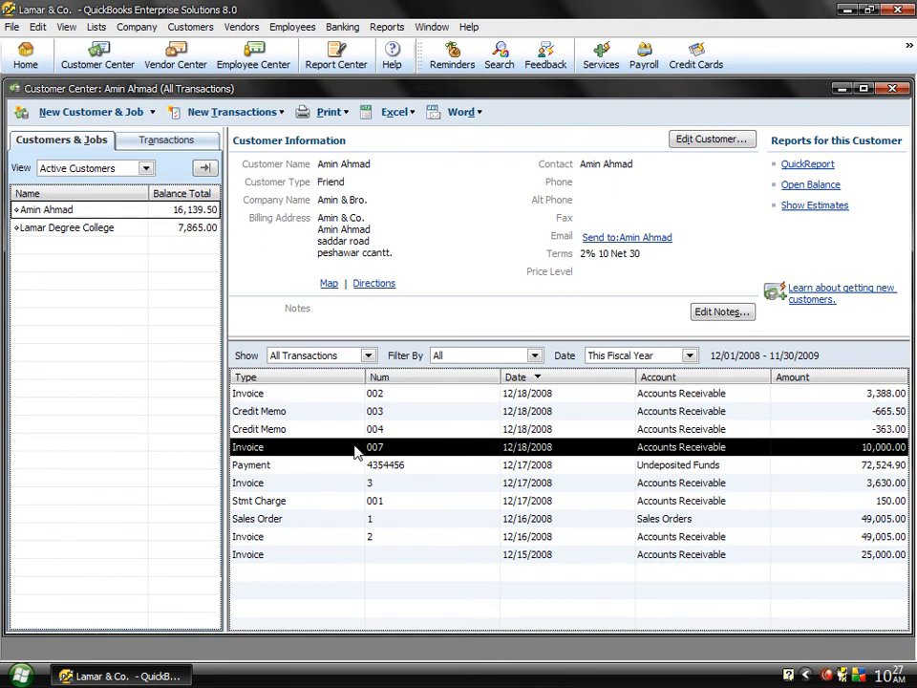
double_click(354, 446)
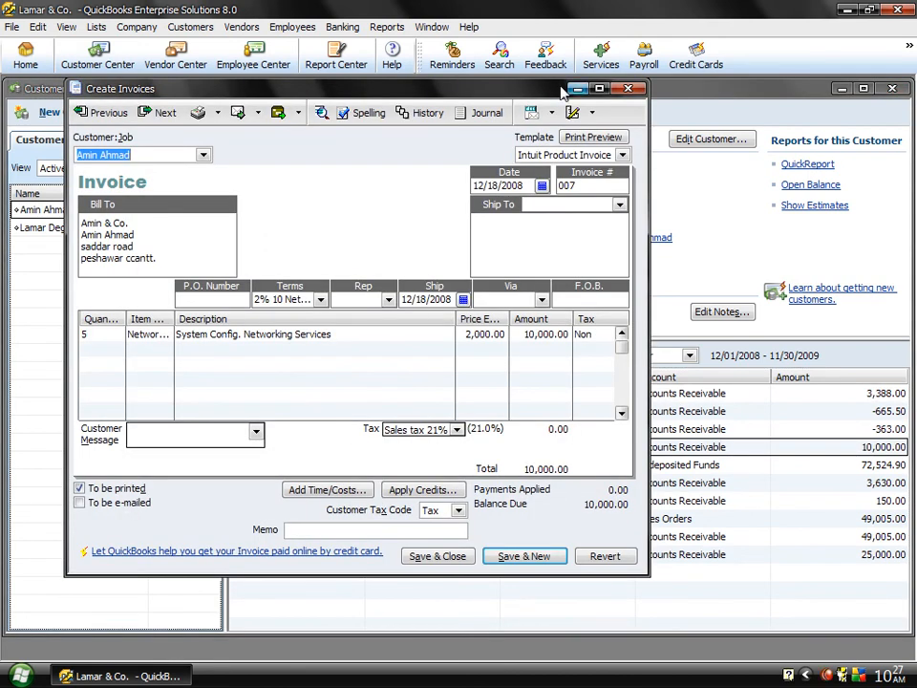
left_click(627, 89)
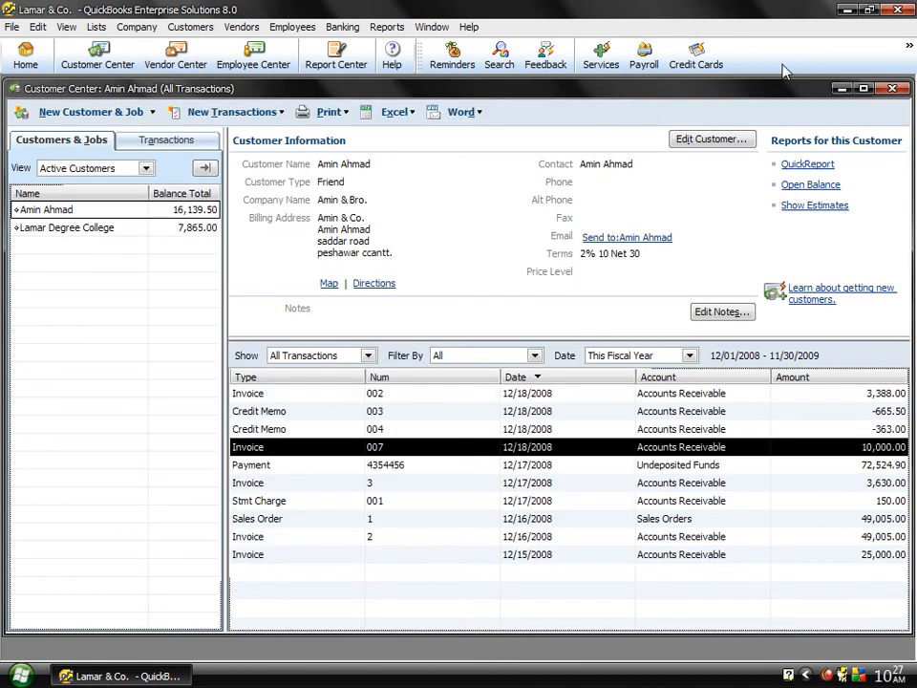
left_click(893, 89)
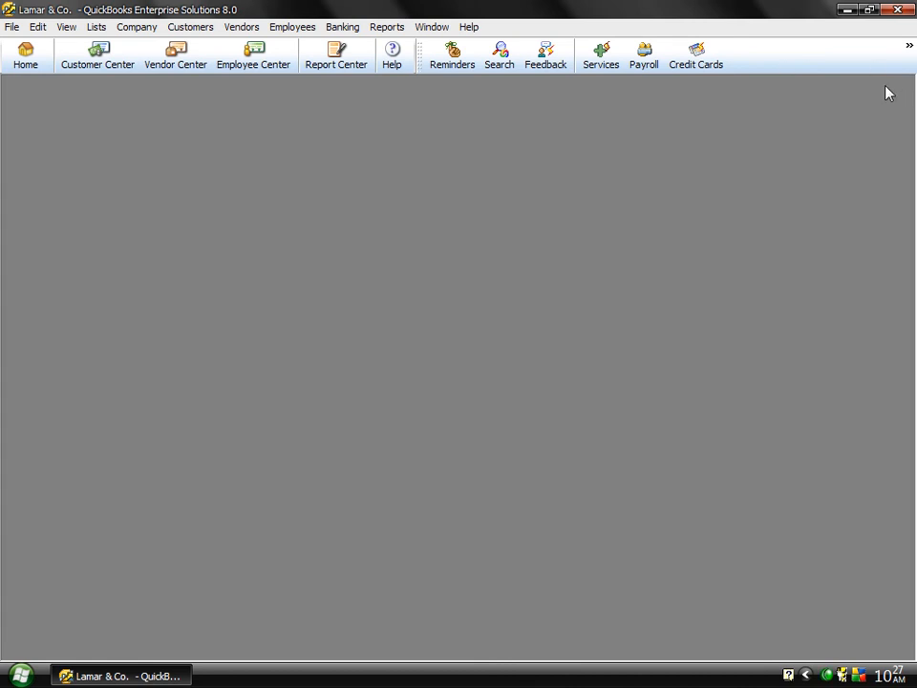
Start a weekly timesheet with the second listed vendor as the name.
left_click(182, 29)
mouse_move(335, 272)
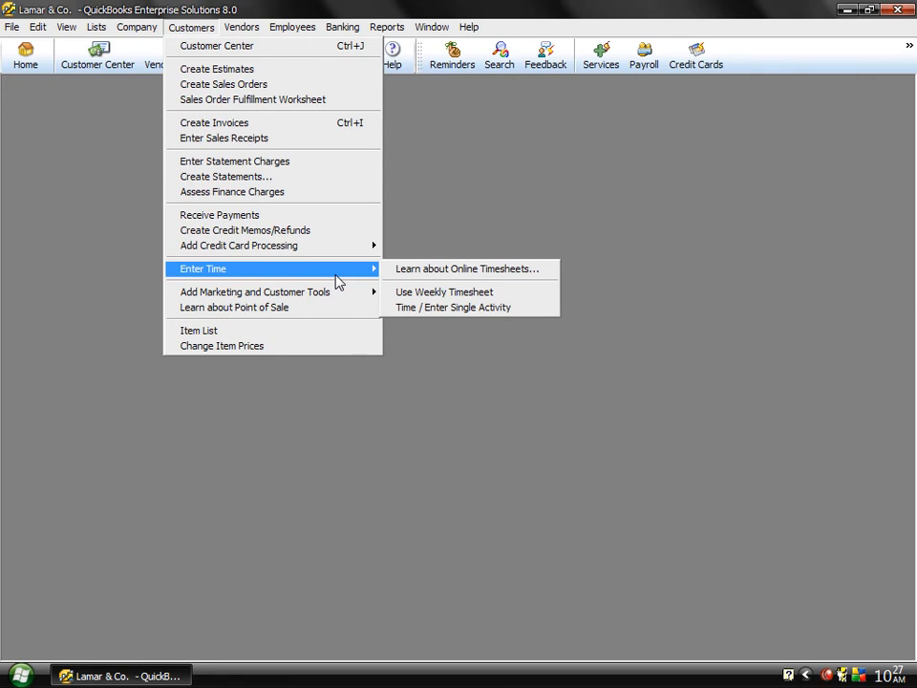
left_click(443, 295)
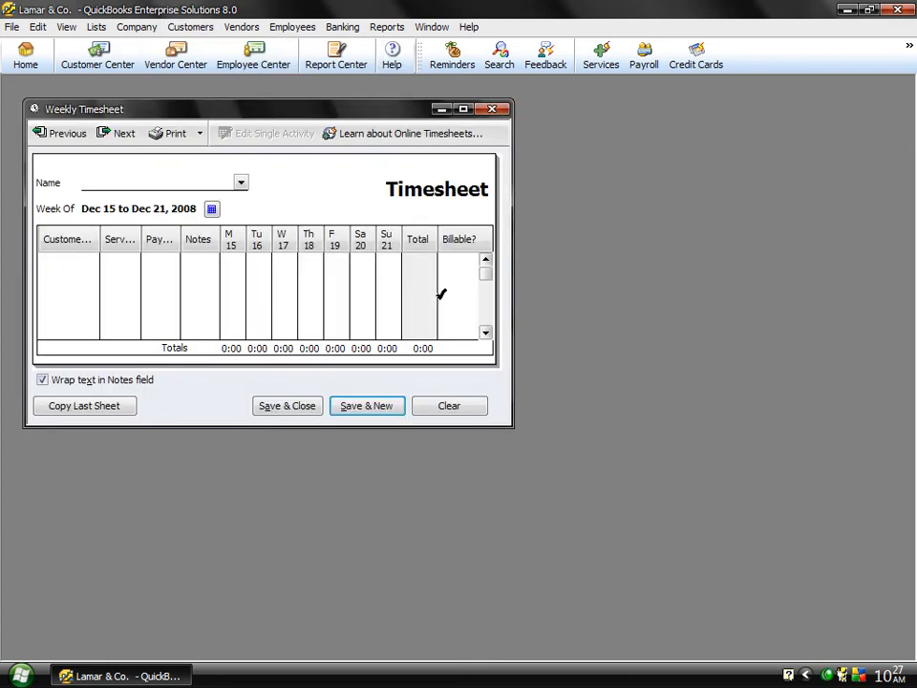
left_click(239, 183)
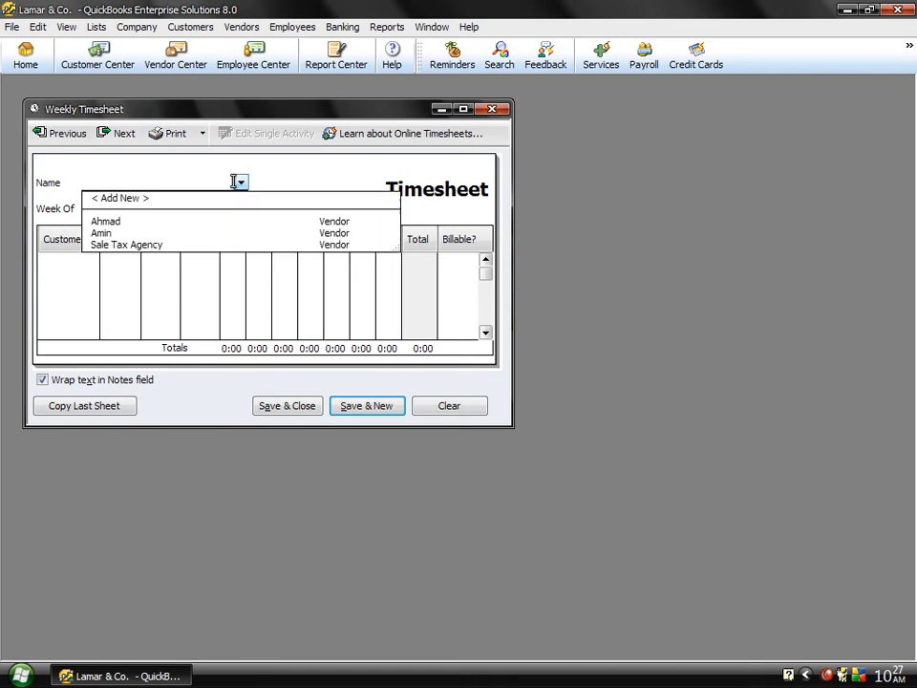
left_click(95, 233)
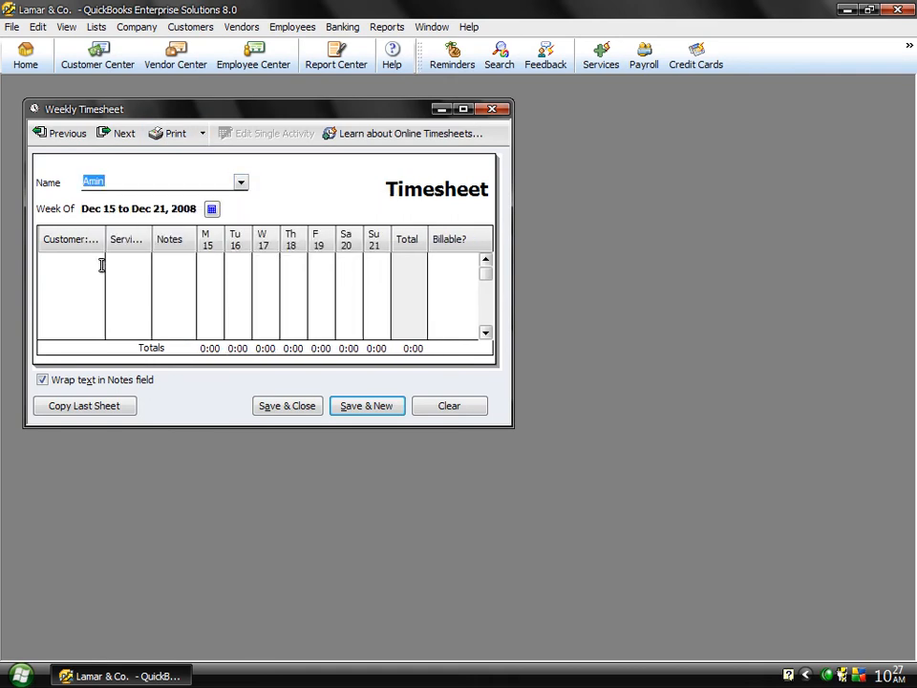
Fill the first timesheet row with customer Lamar Degree College, service item Networking Services and the note "Nettworking".
left_click(99, 259)
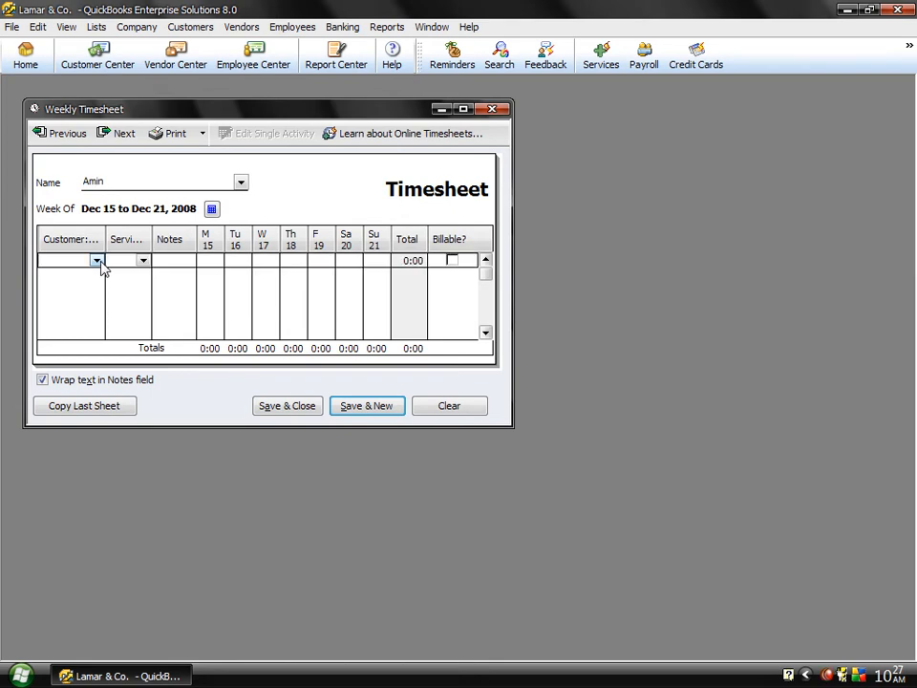
left_click(97, 259)
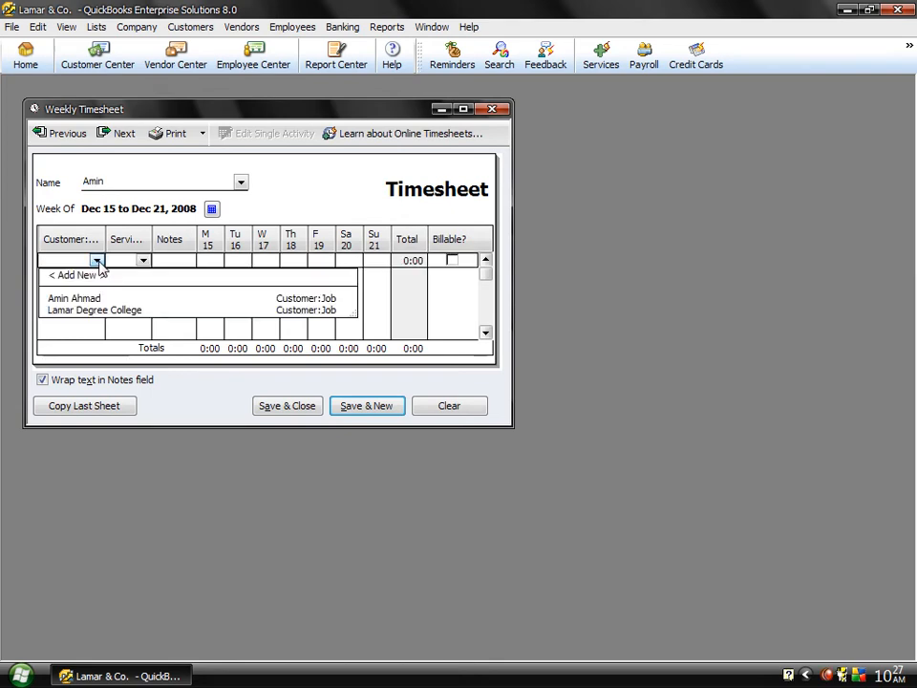
left_click(74, 314)
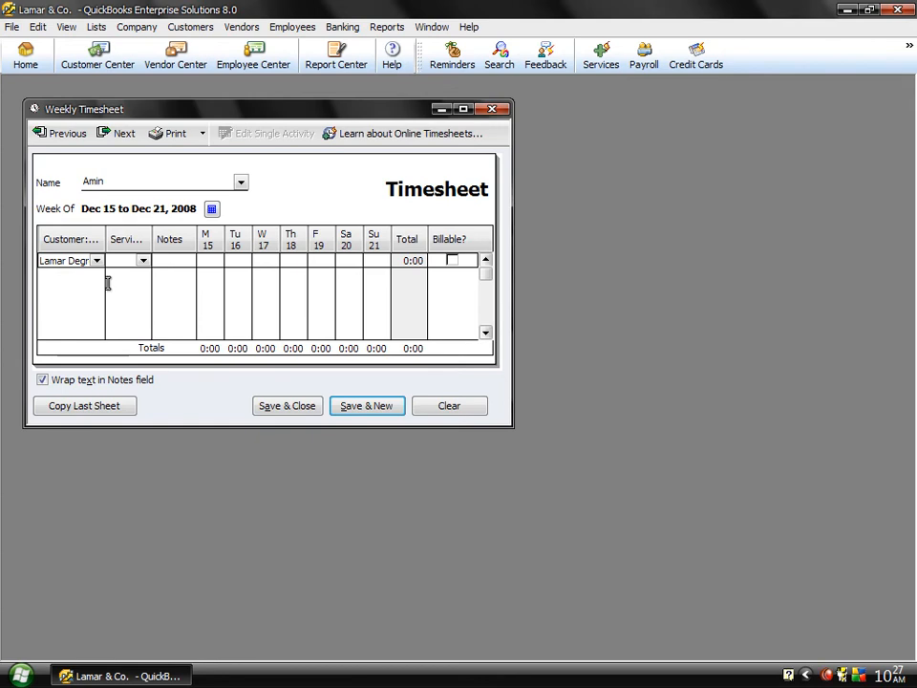
left_click(143, 260)
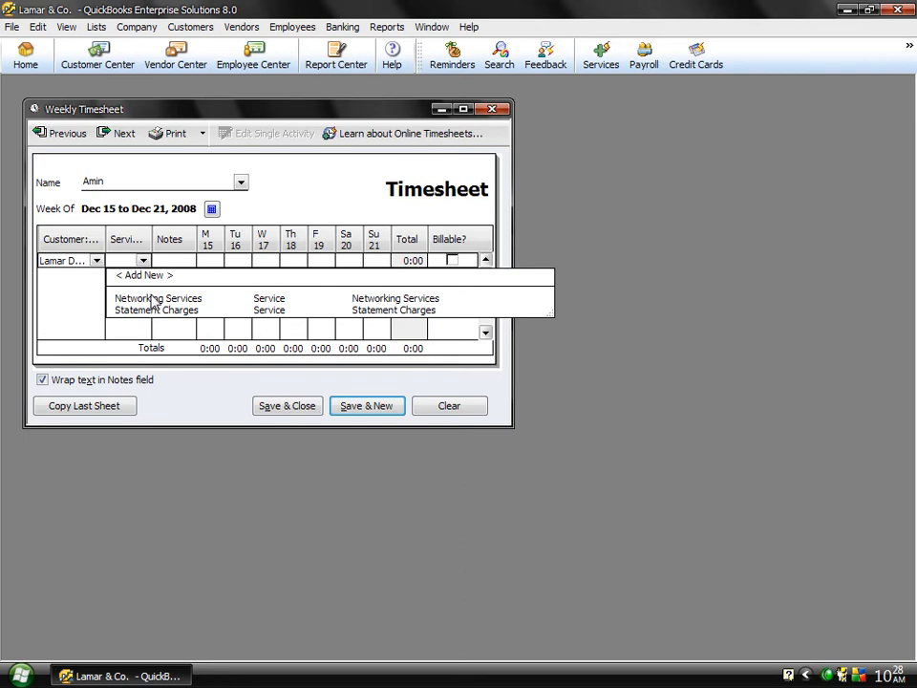
left_click(152, 298)
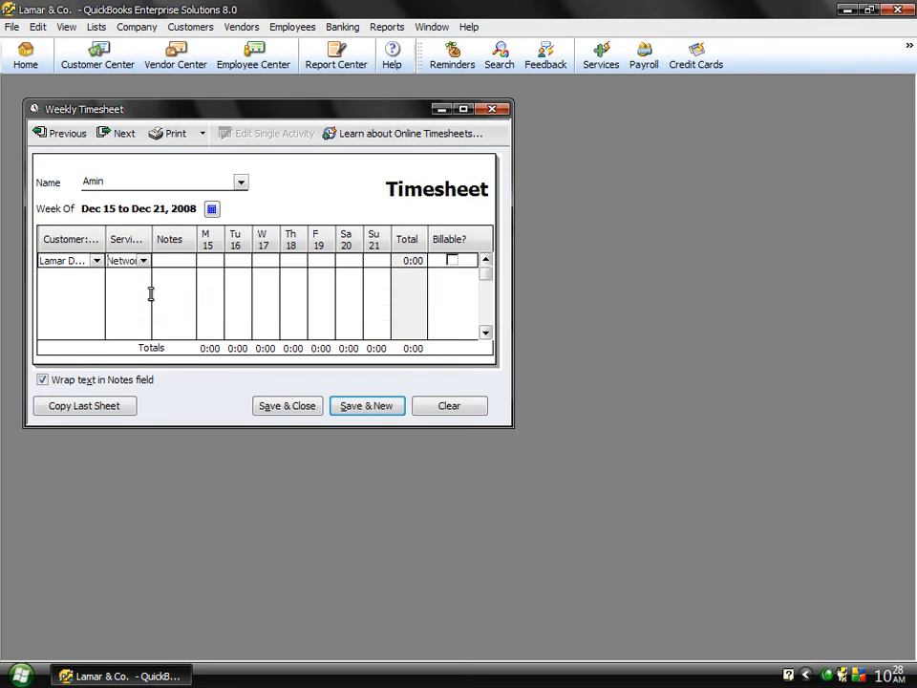
left_click(183, 259)
type("Nettworking")
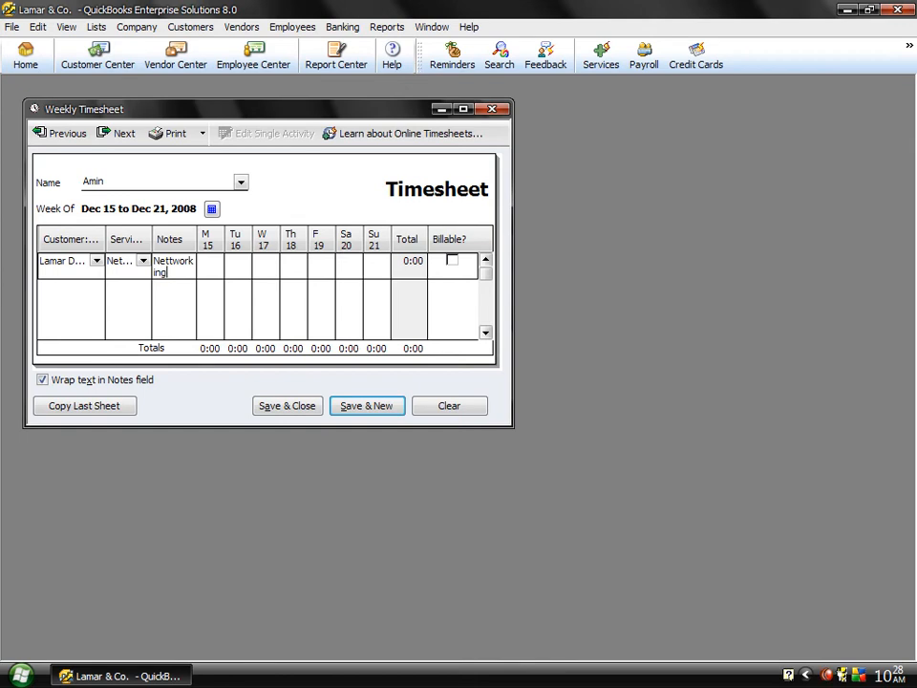
Enter 4, 6, 2 and 4 hours for Monday to Thursday and 6 for Saturday, mark the row billable, and save and close the timesheet.
key("Tab")
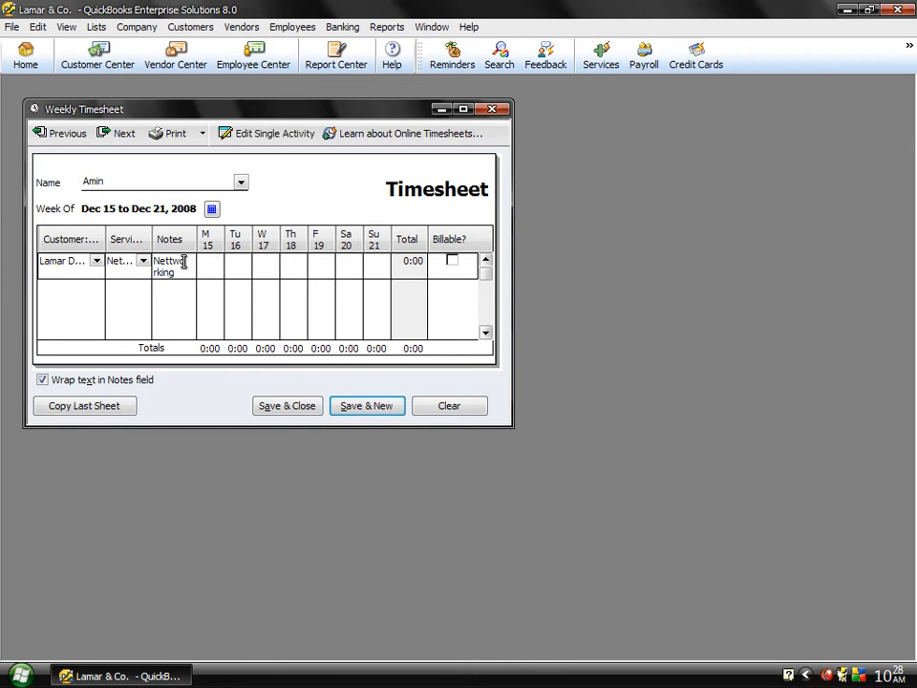
key("Tab")
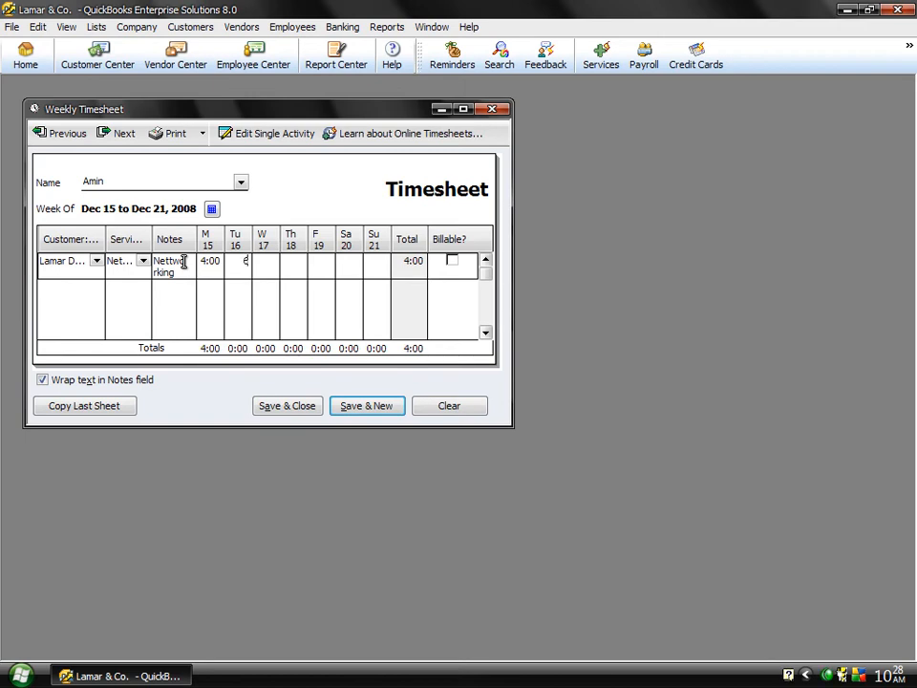
key("Tab")
key("Tab")
key("Tab")
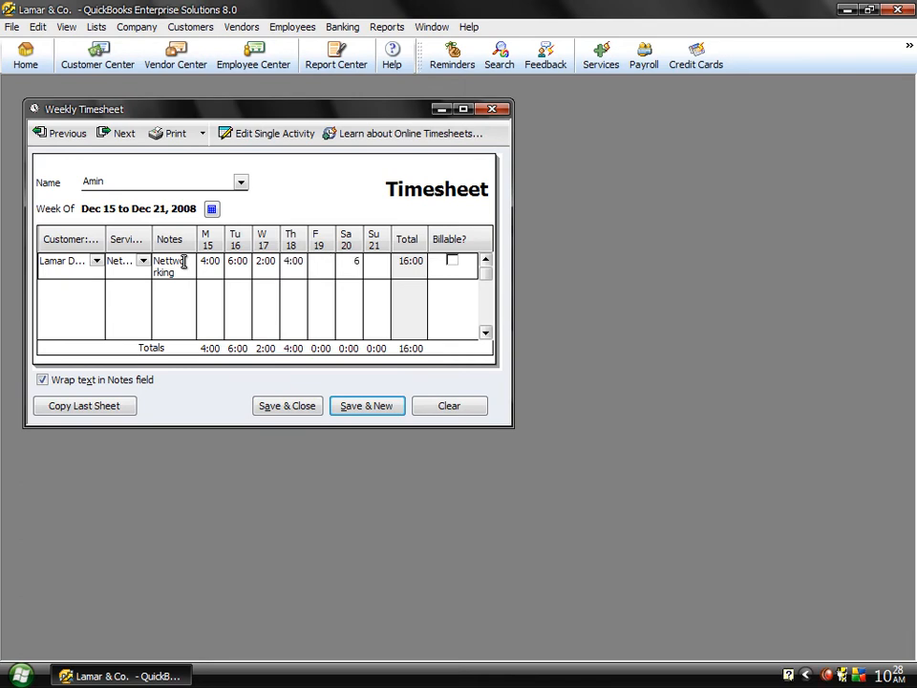
type("6")
key("Tab")
left_click(451, 260)
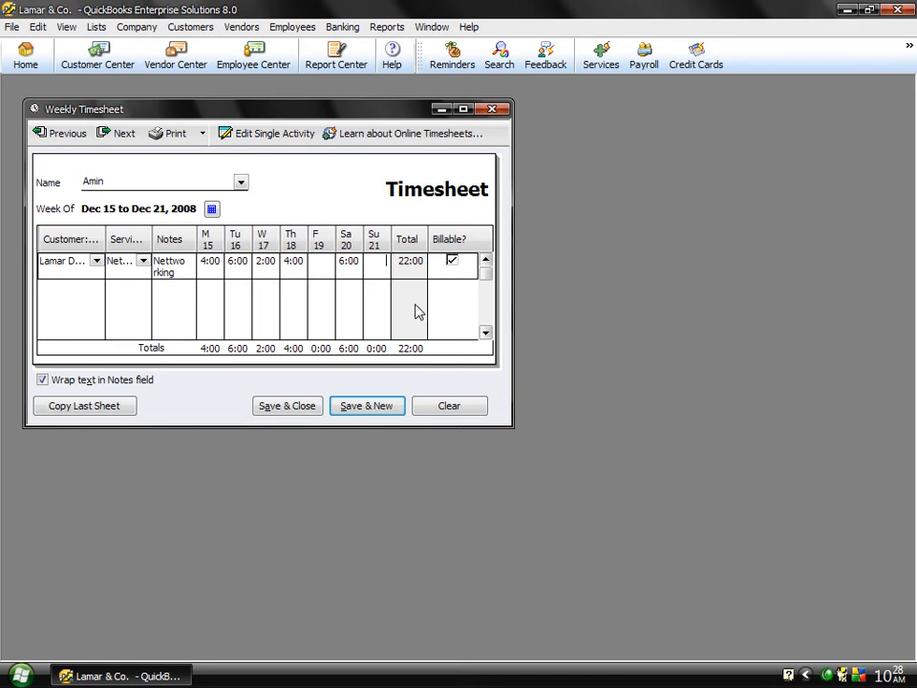
left_click(291, 409)
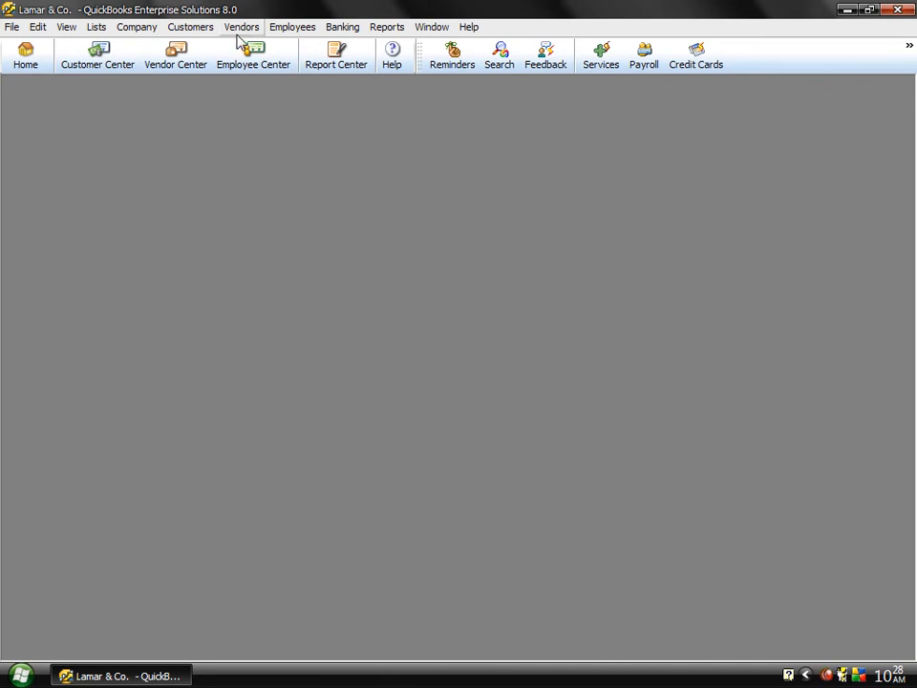
Start an invoice for Lamar Degree College and choose to add its outstanding billable time and costs.
left_click(191, 28)
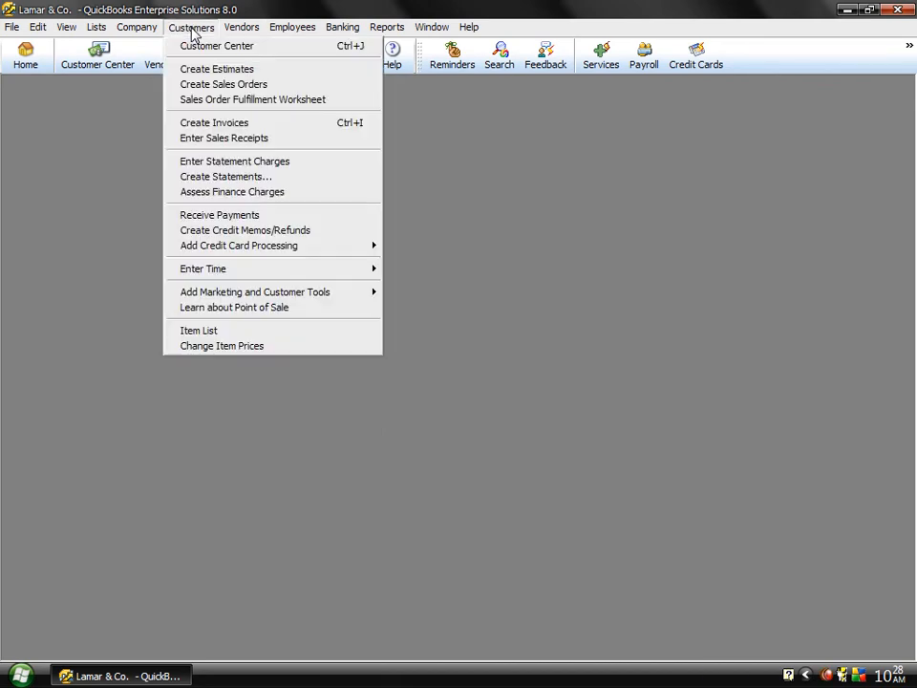
left_click(194, 125)
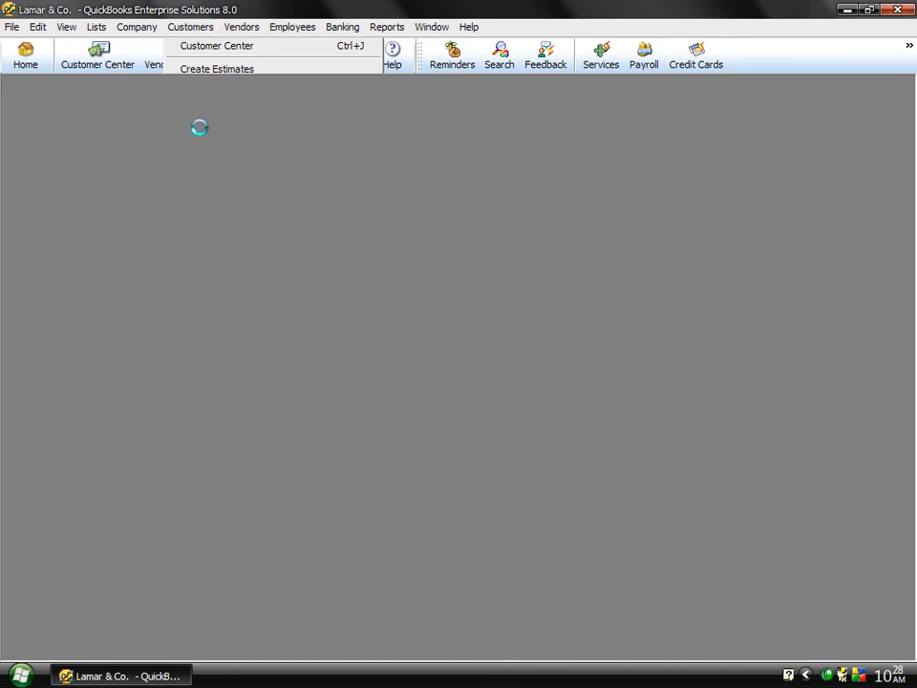
left_click(204, 156)
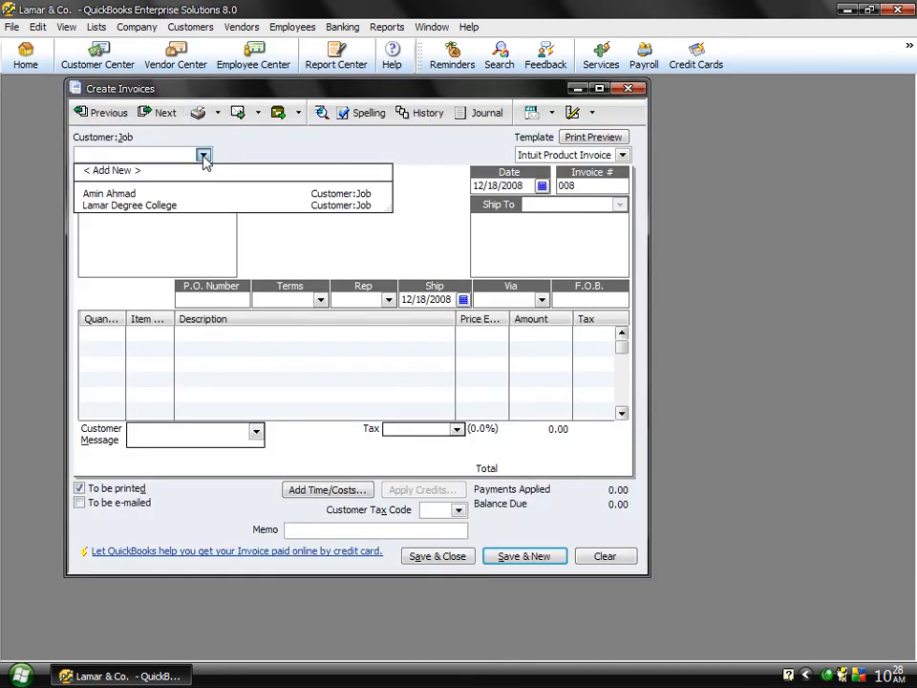
left_click(149, 208)
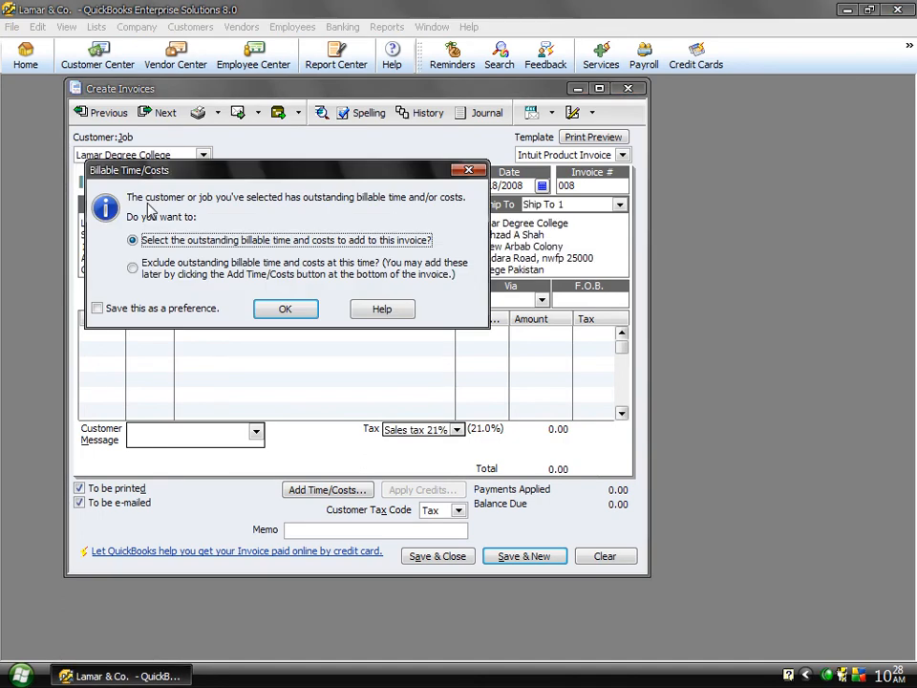
left_click(285, 310)
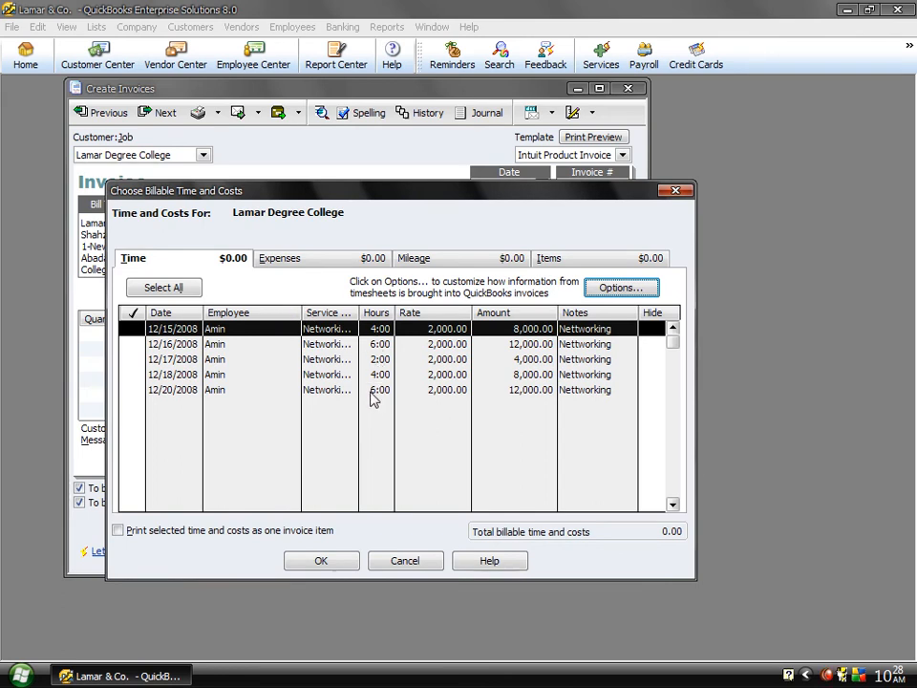
Add all listed billable time entries to the invoice, suppressing future vendor-time warnings, and save and close it with all spelling suggestions ignored.
left_click(162, 288)
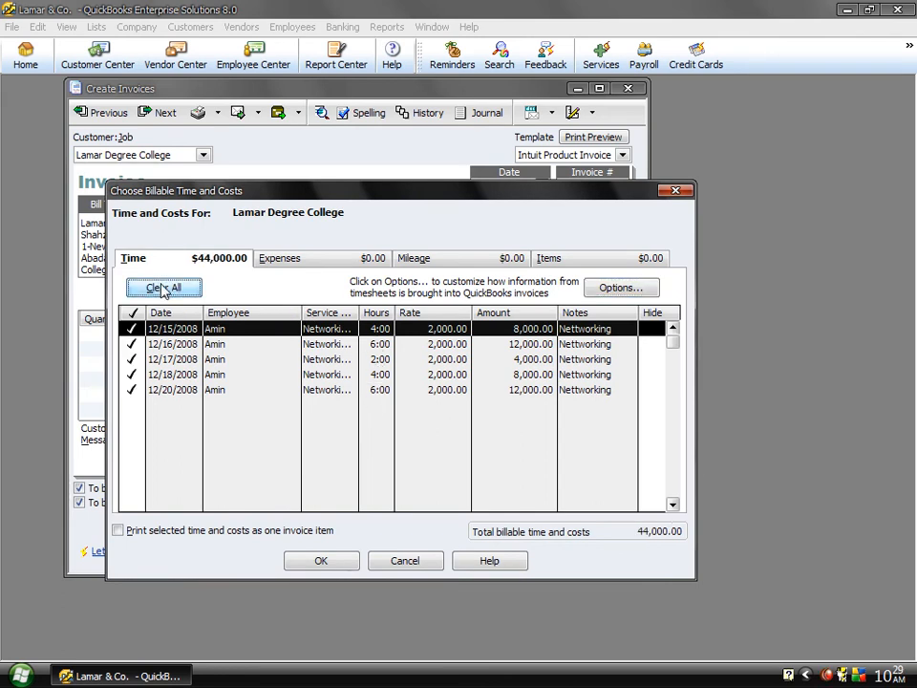
left_click(323, 565)
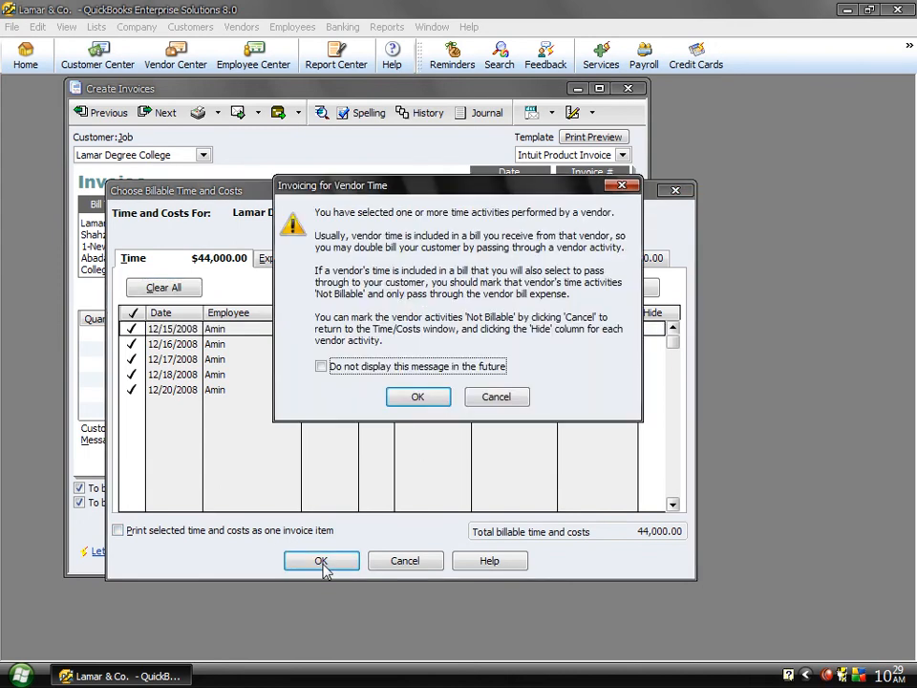
left_click(435, 370)
left_click(431, 394)
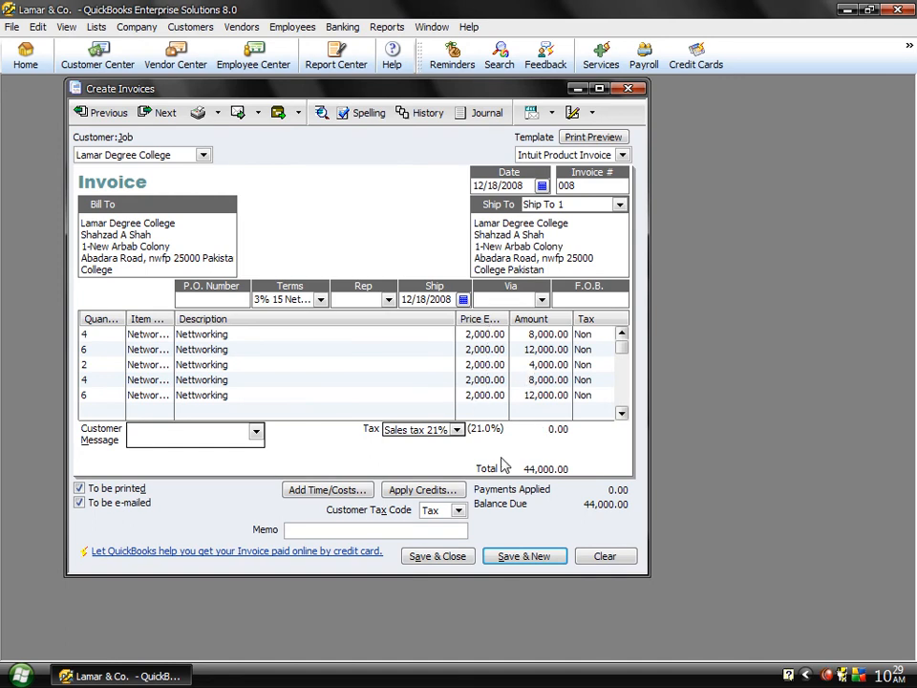
left_click(444, 556)
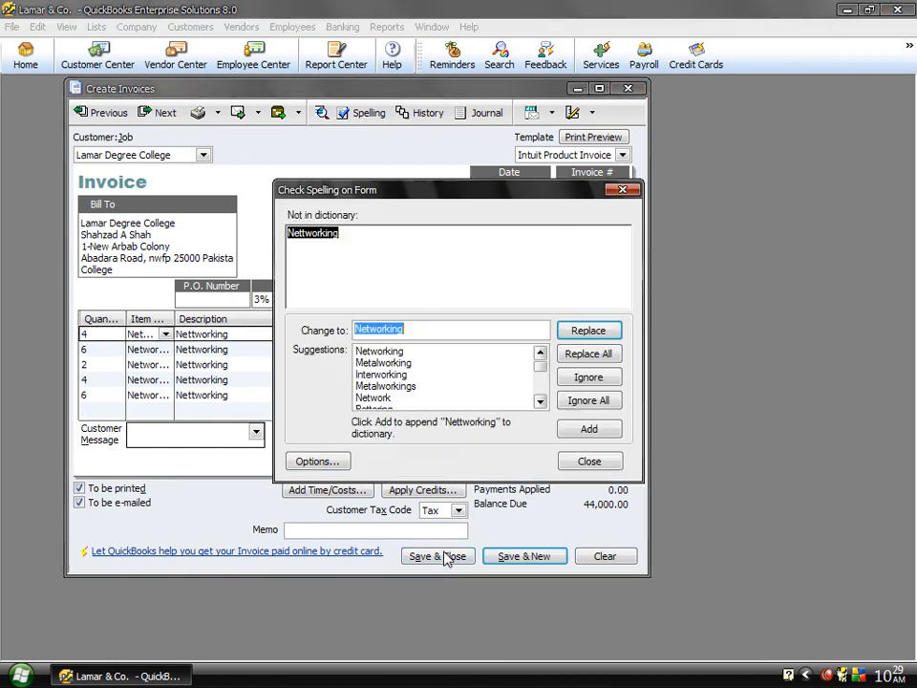
left_click(589, 401)
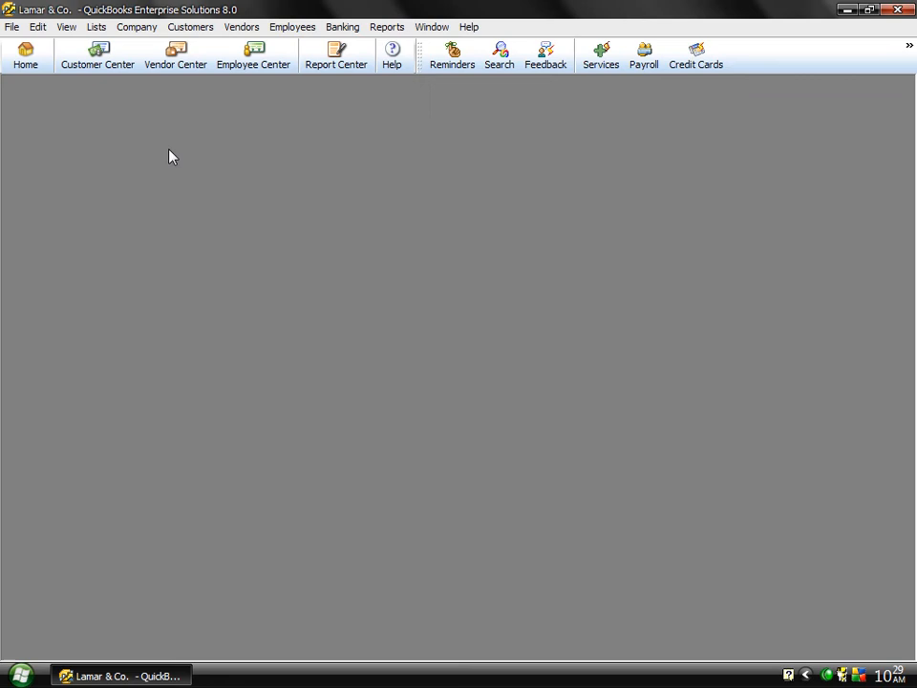
Find invoice 008 among Lamar Degree College's transactions in the Customer Center, and close the center.
left_click(103, 65)
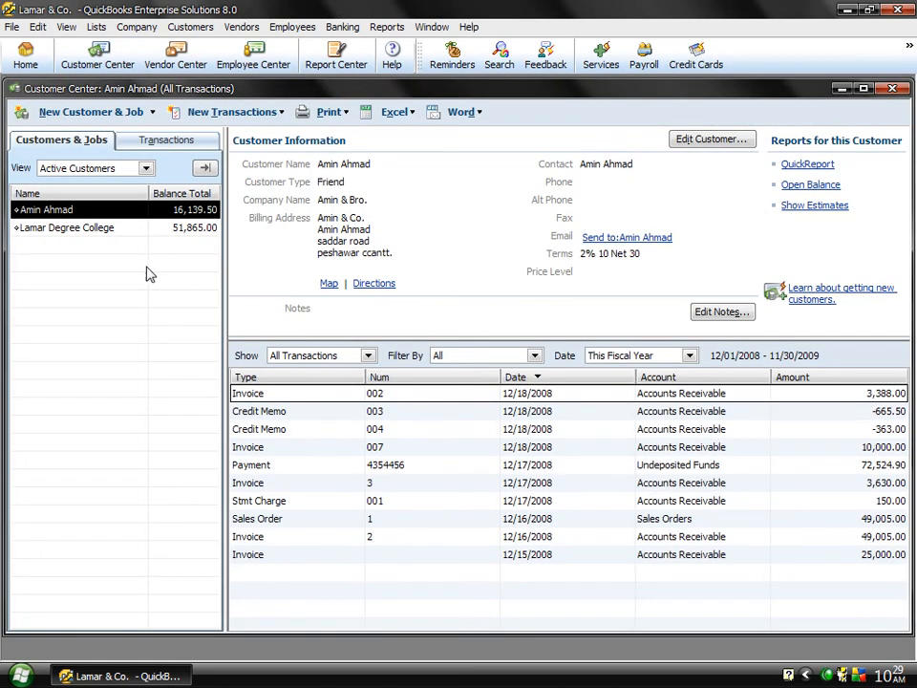
left_click(164, 233)
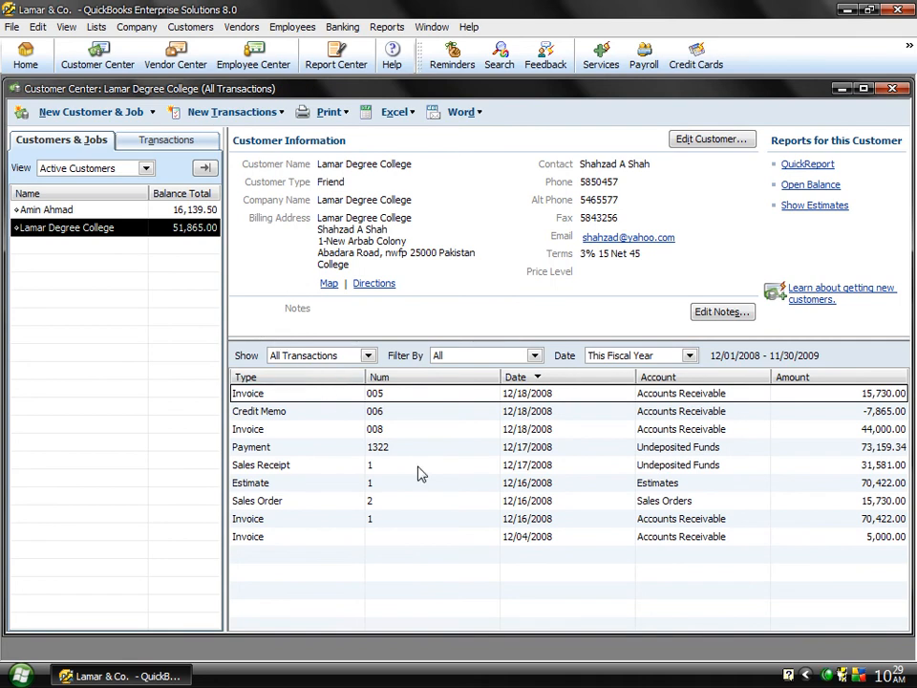
left_click(394, 432)
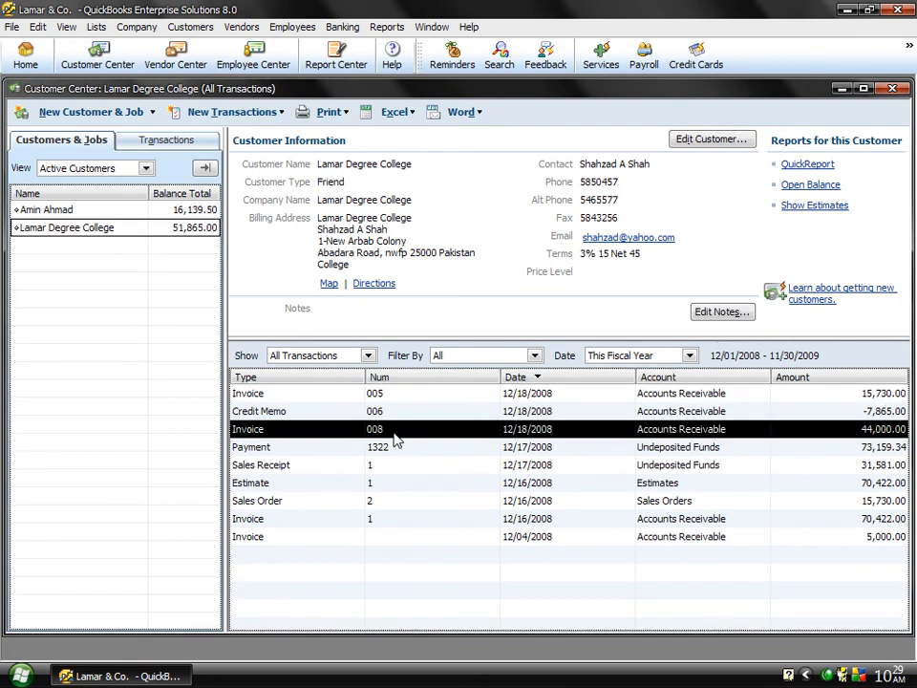
left_click(893, 88)
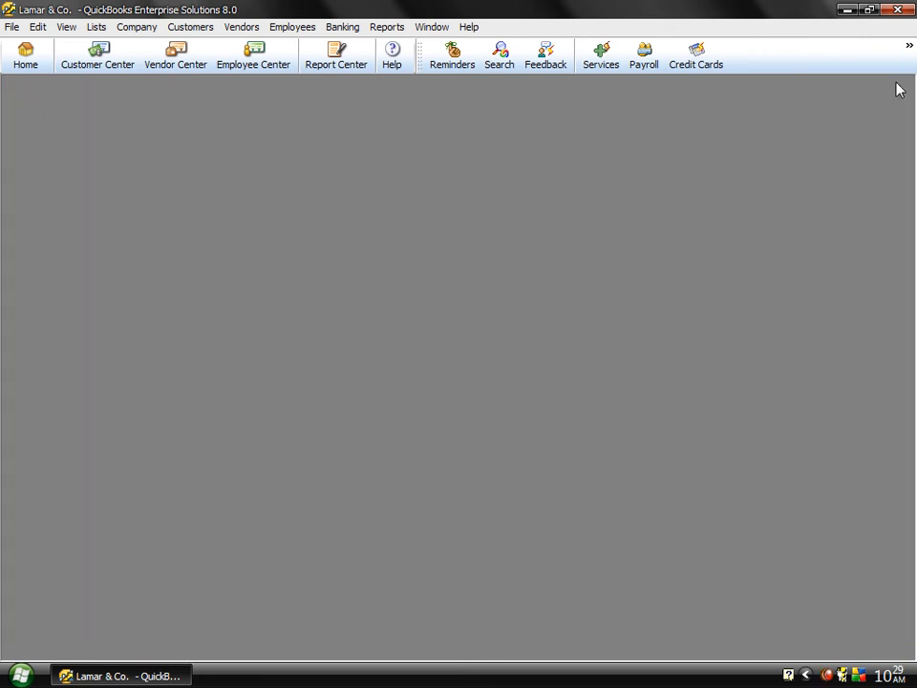
Try to open the Point of Sale information page, cancel the connection request and close the page window.
left_click(194, 30)
mouse_move(307, 269)
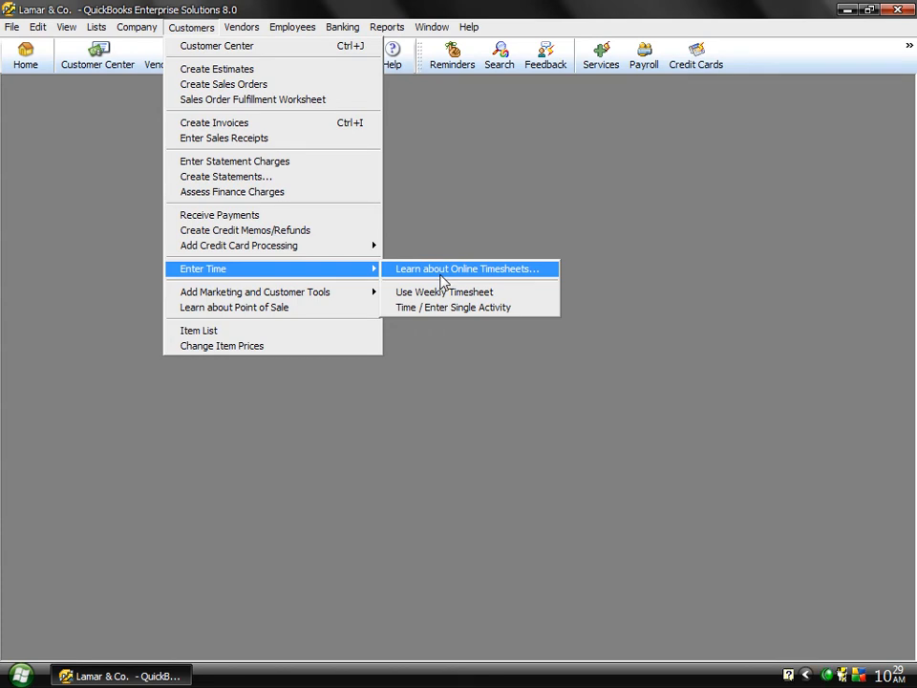
mouse_move(337, 294)
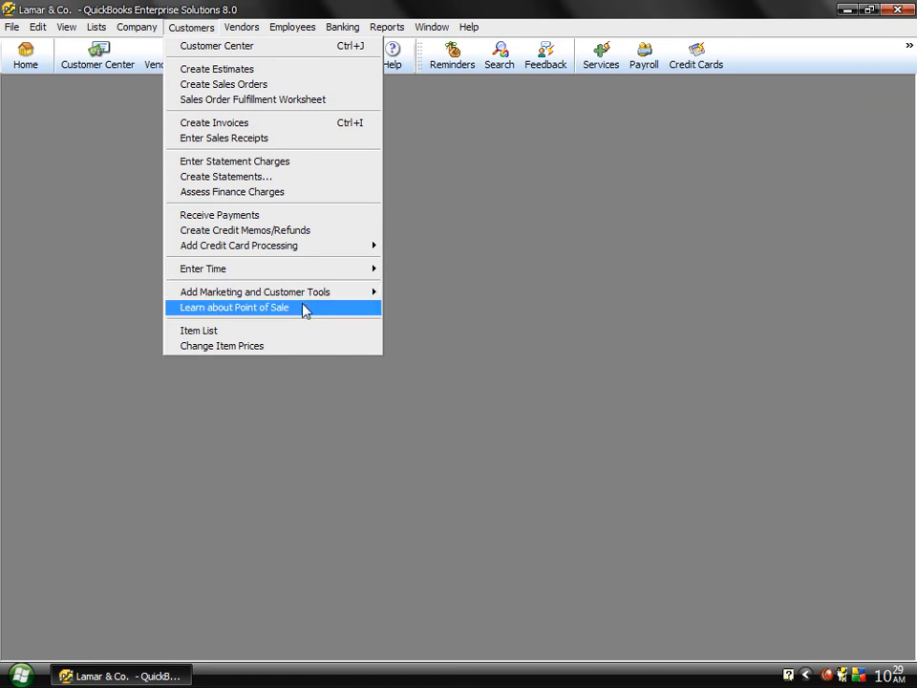
left_click(305, 307)
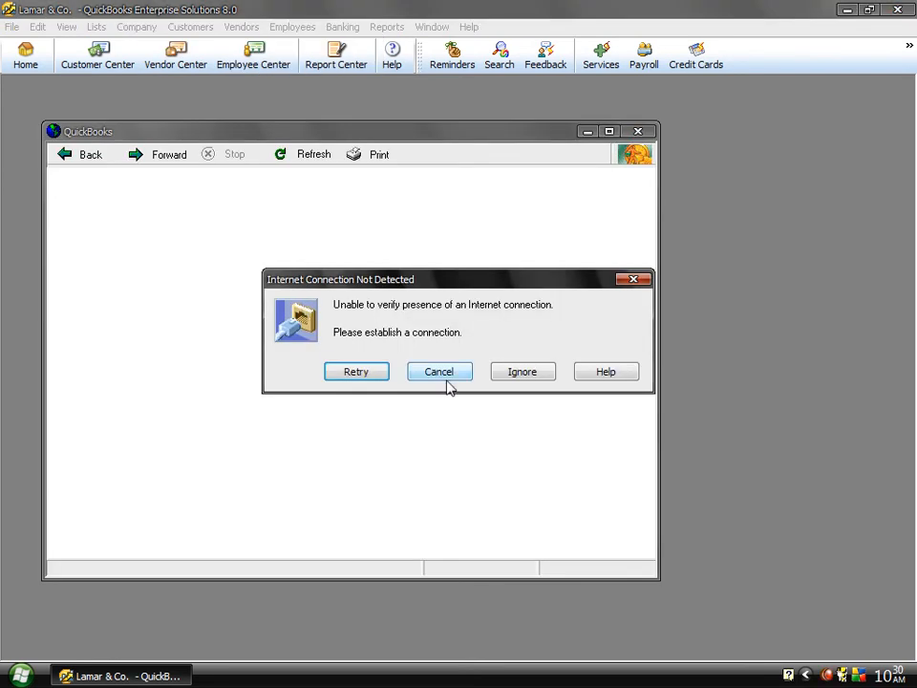
left_click(442, 373)
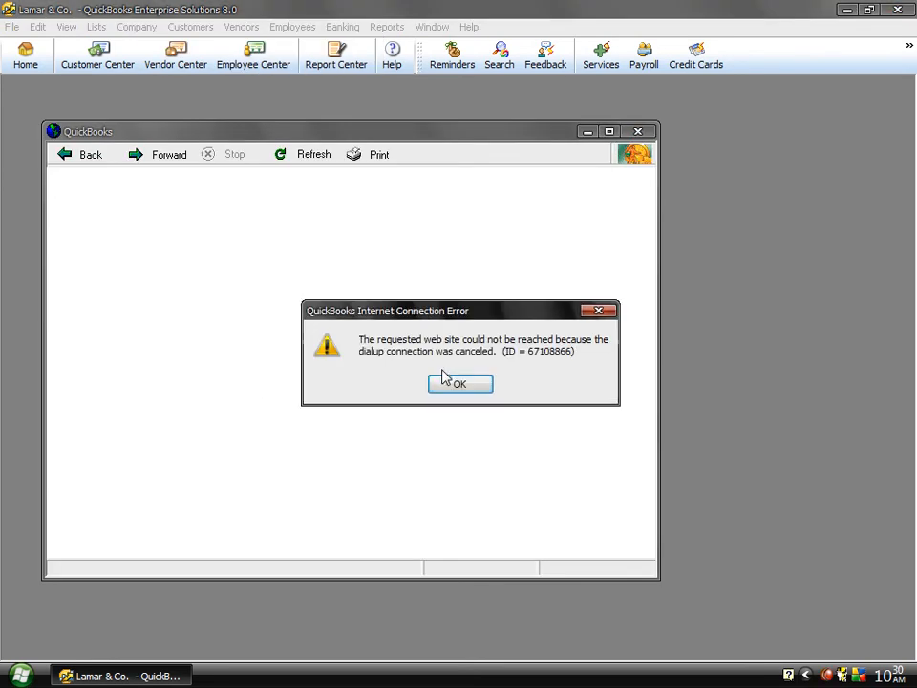
left_click(459, 384)
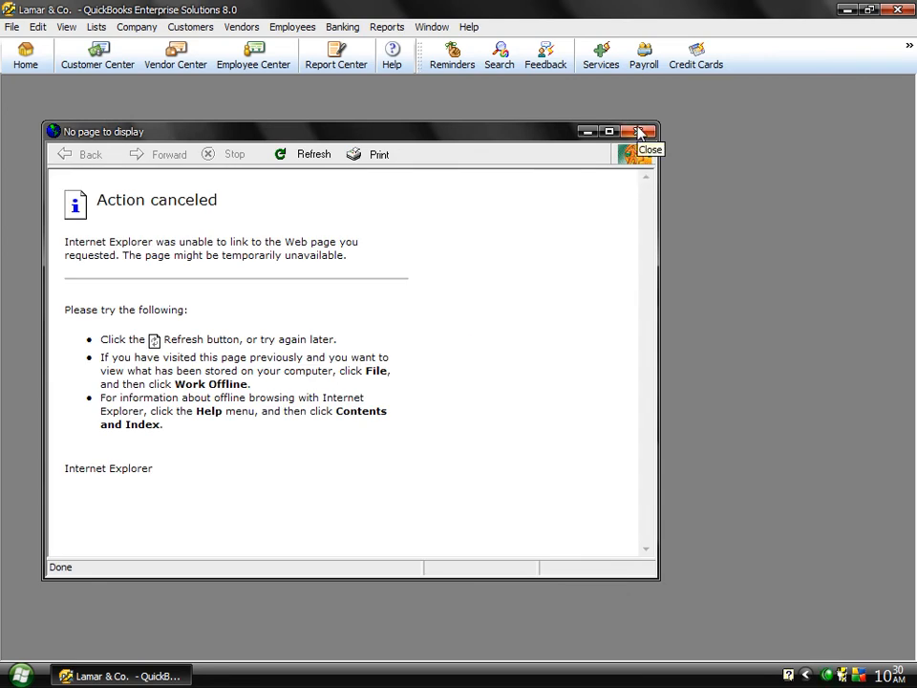
left_click(641, 133)
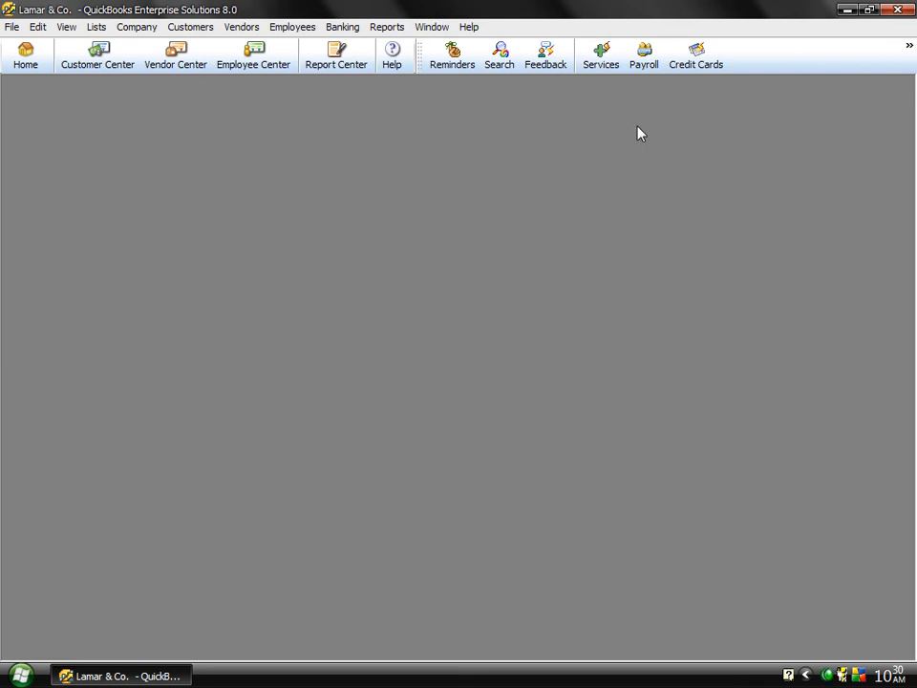
right_click(831, 677)
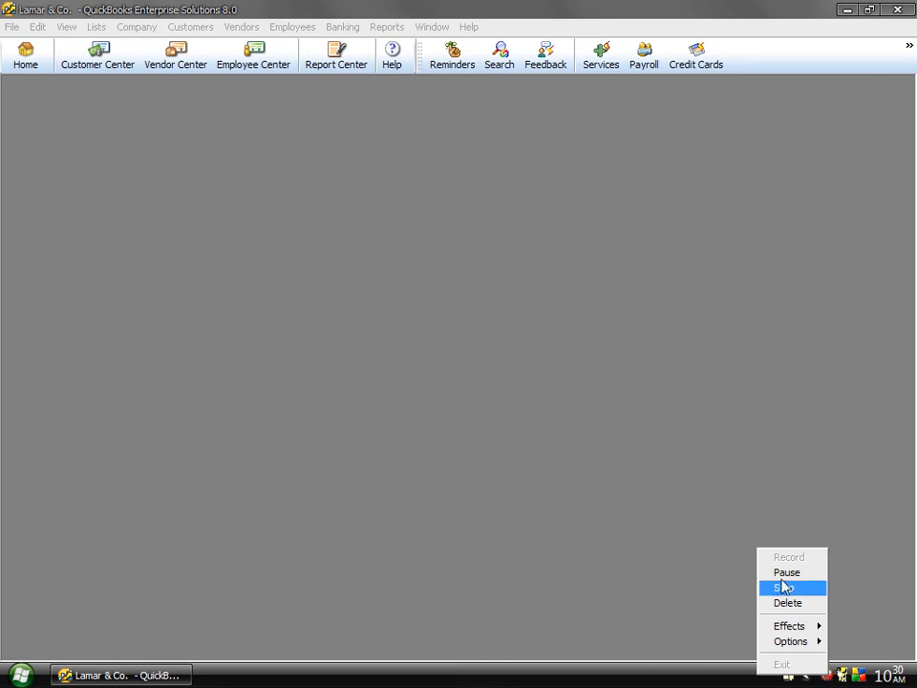
left_click(787, 572)
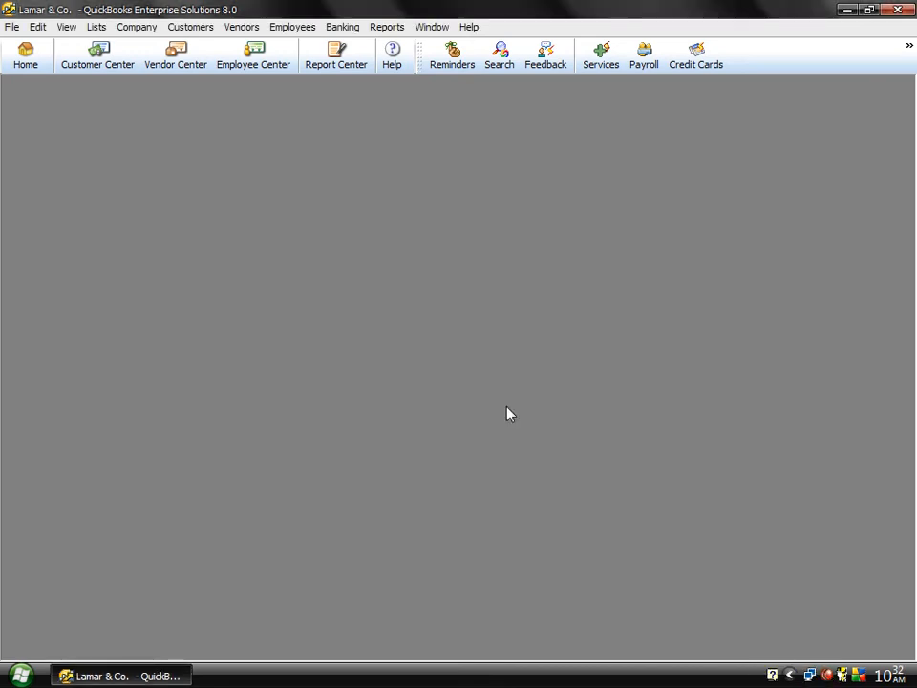
Open the Point of Sale information page, look through it in a maximized window, and close it.
left_click(191, 27)
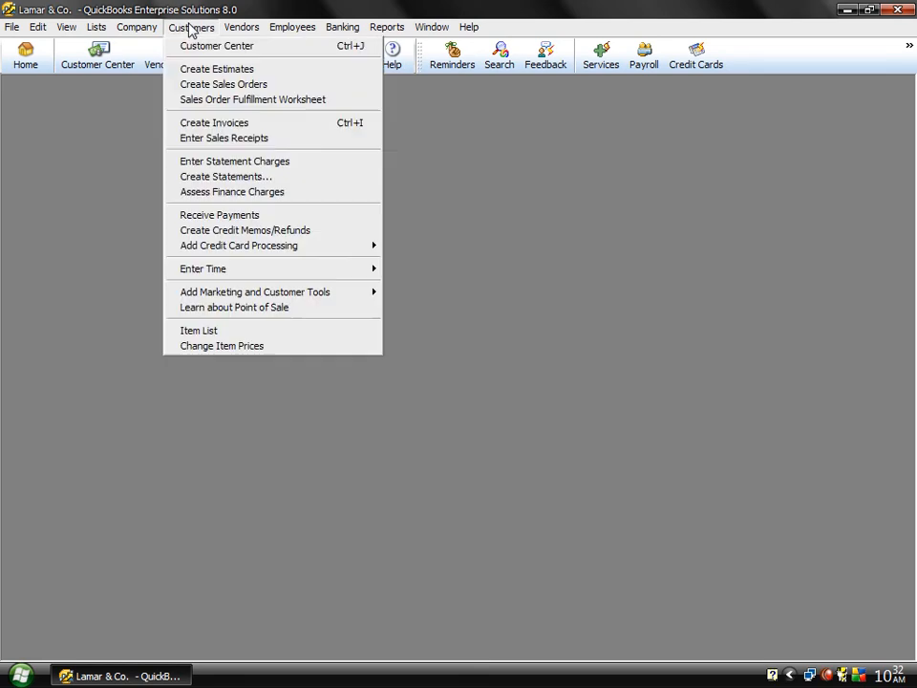
left_click(216, 308)
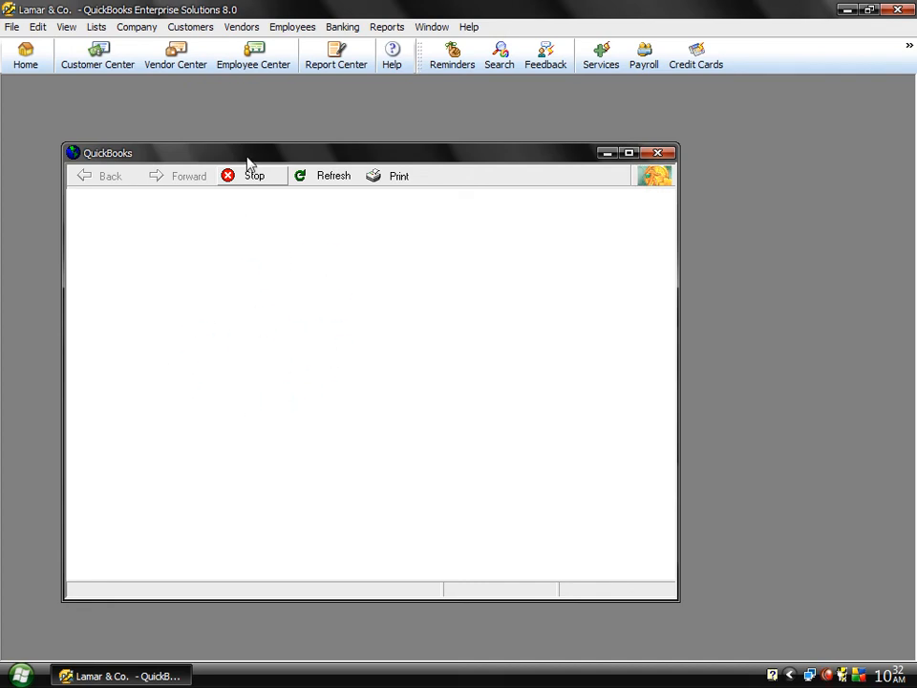
left_click_drag(247, 160, 247, 117)
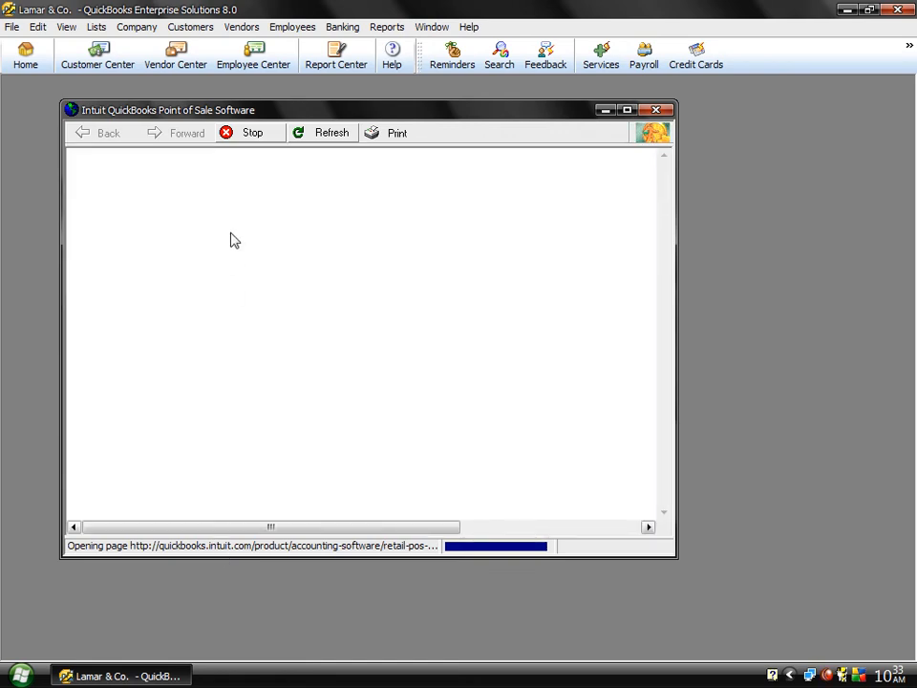
double_click(246, 111)
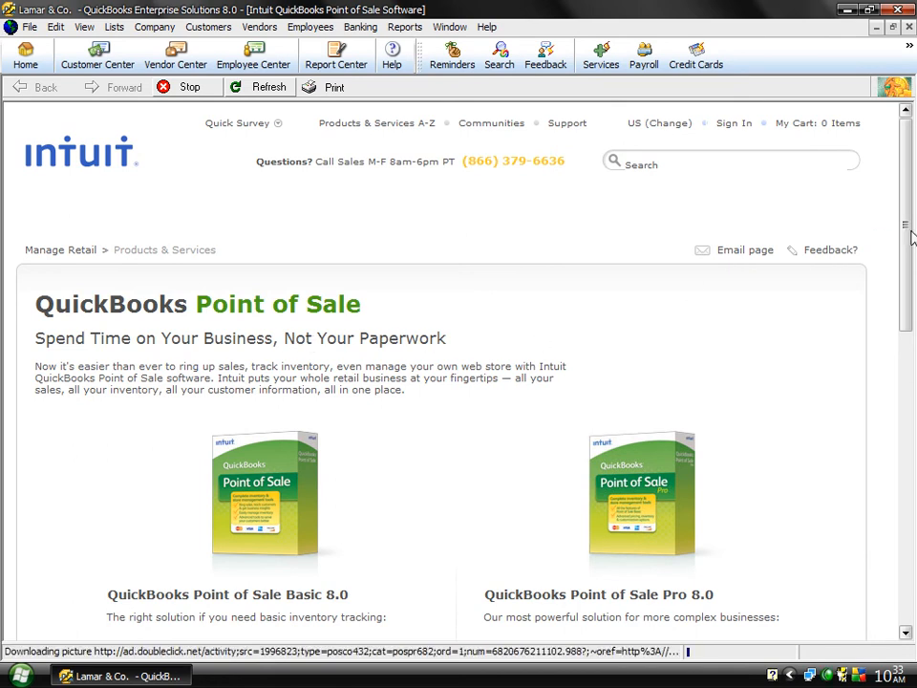
left_click_drag(910, 237, 892, 218)
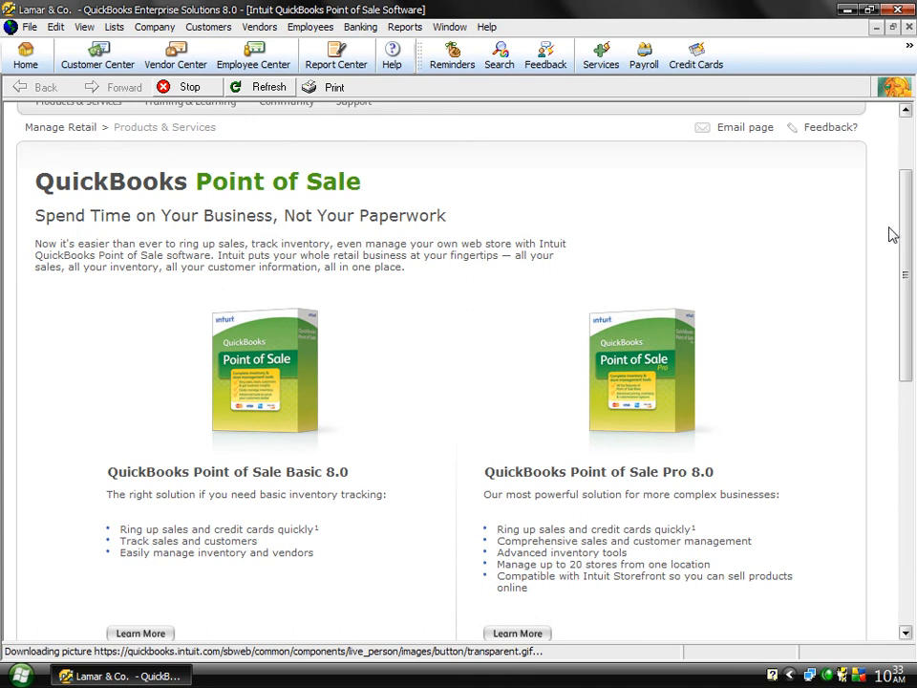
left_click_drag(910, 230, 906, 141)
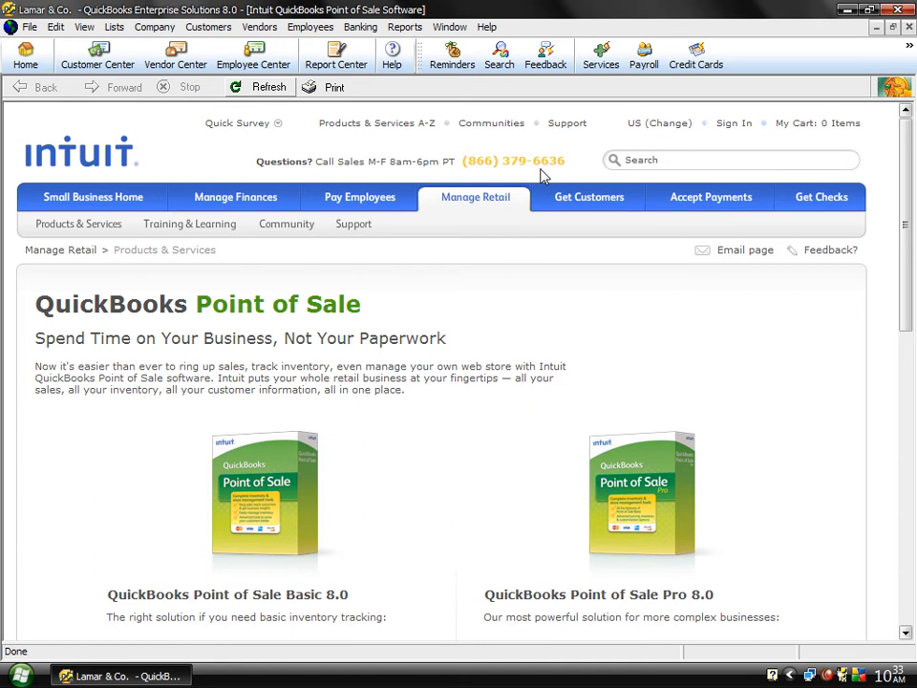
left_click(893, 28)
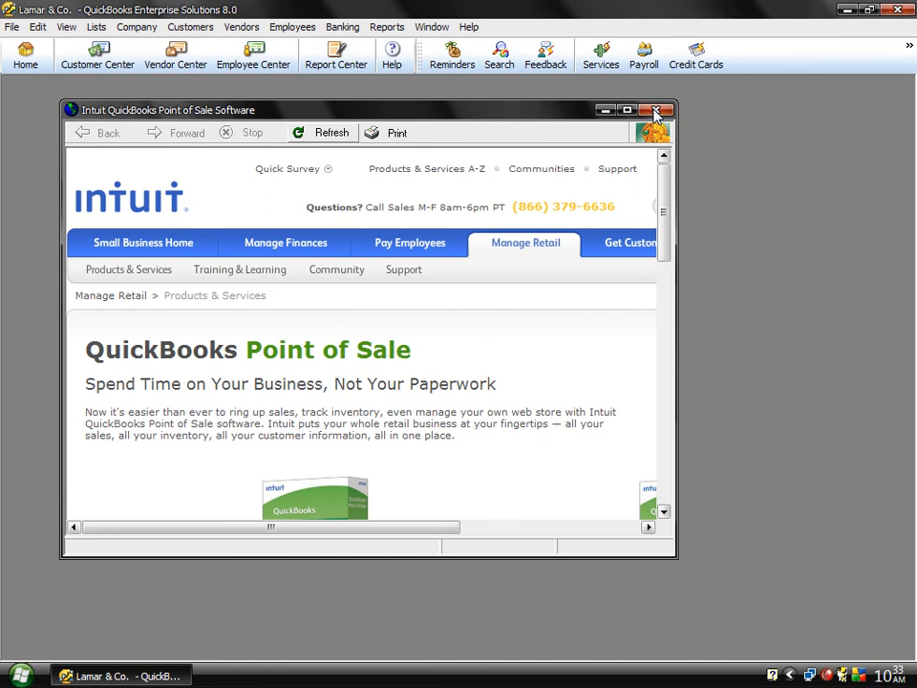
left_click(655, 111)
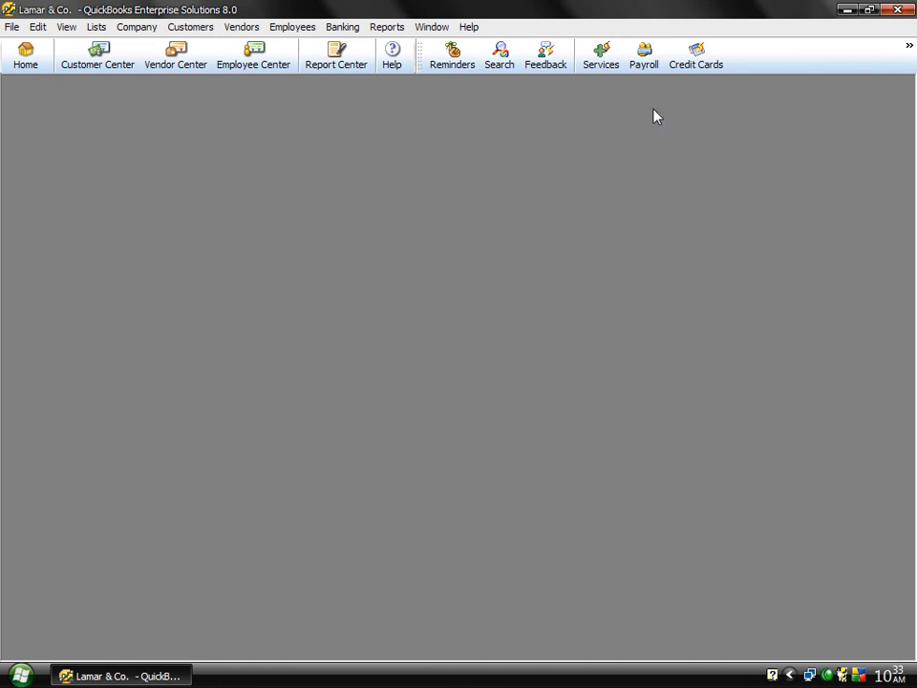
Examine the Item List and the types offered for a new item, cancel the new item and close the list.
left_click(195, 27)
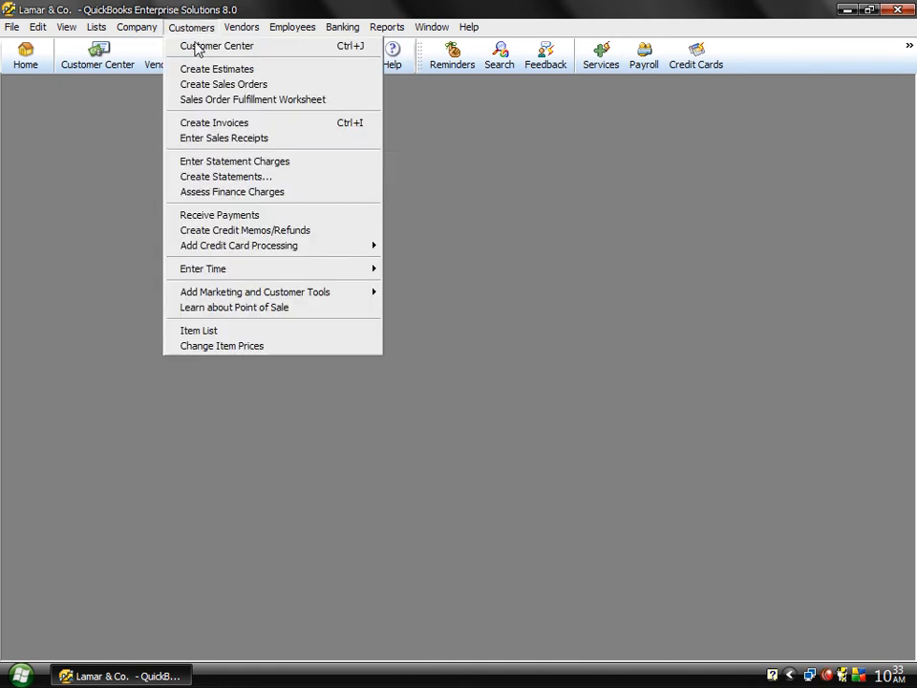
left_click(211, 331)
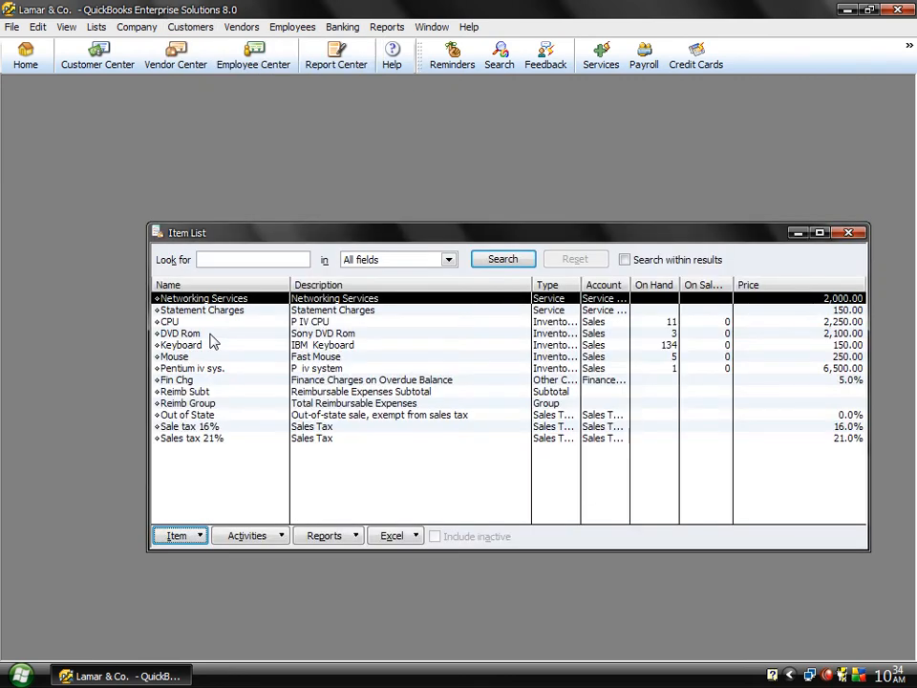
key("ctrl+n")
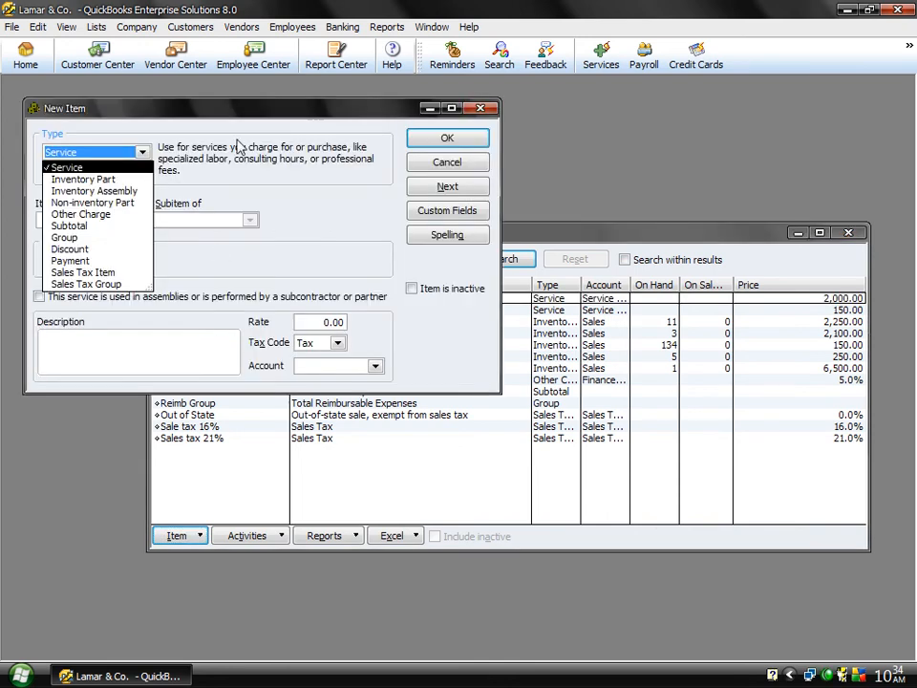
left_click(414, 170)
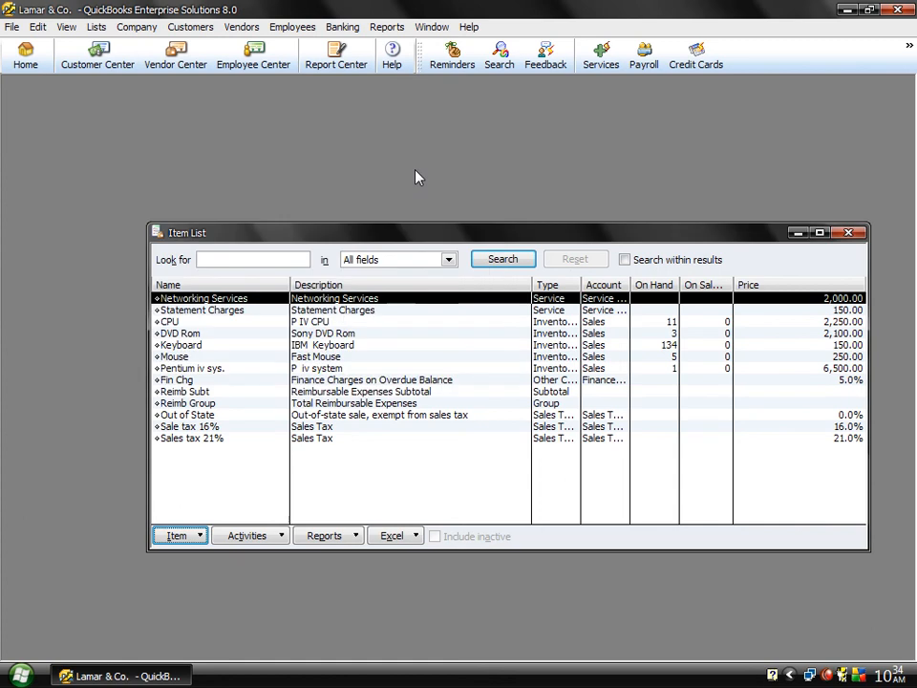
left_click(848, 233)
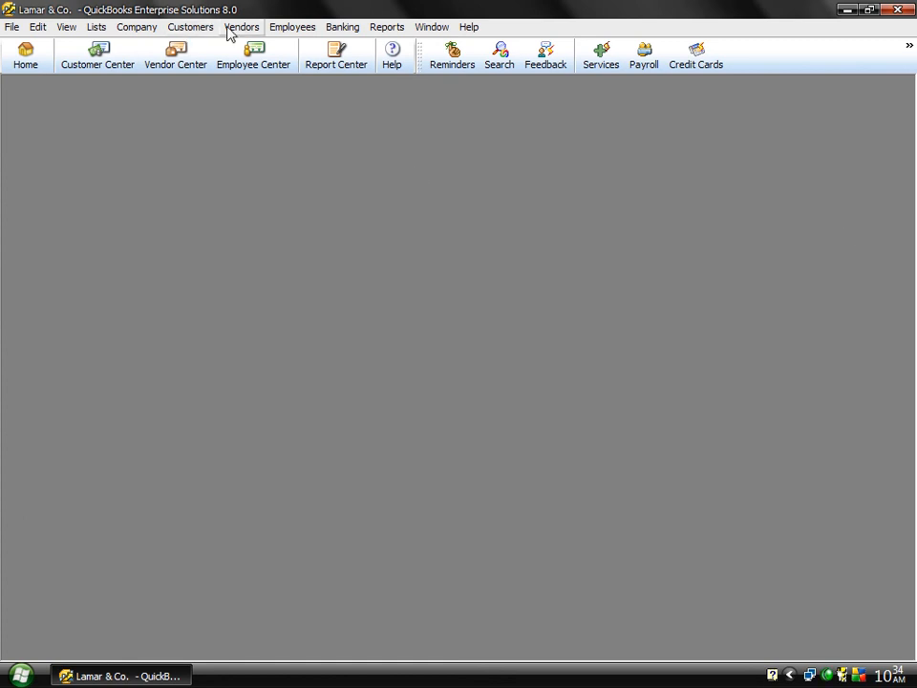
Start changing item prices for the Service type, mark all items, and adjust their prices by an amount of 10.00.
left_click(196, 28)
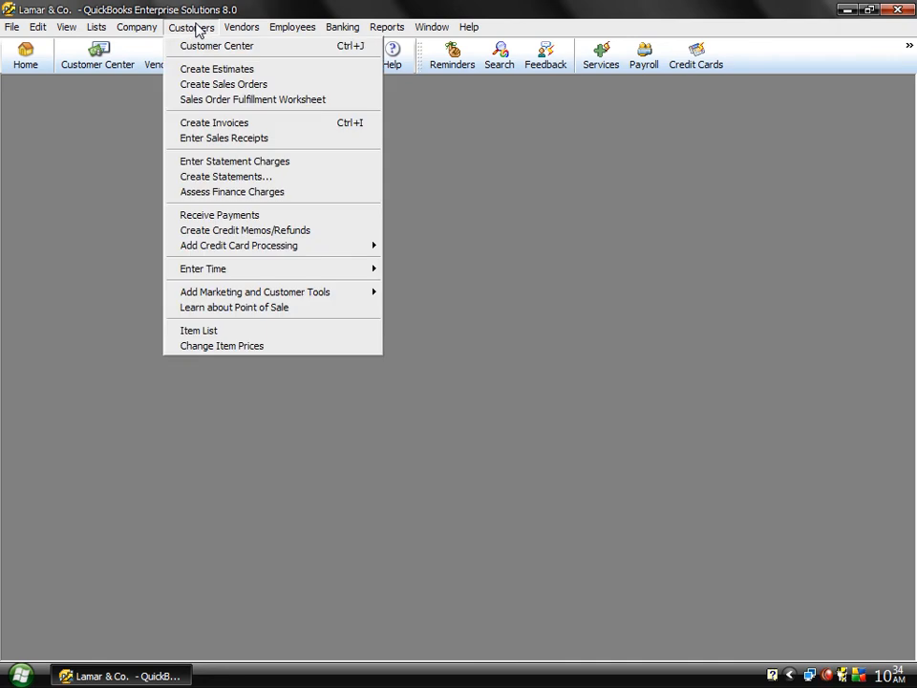
left_click(193, 346)
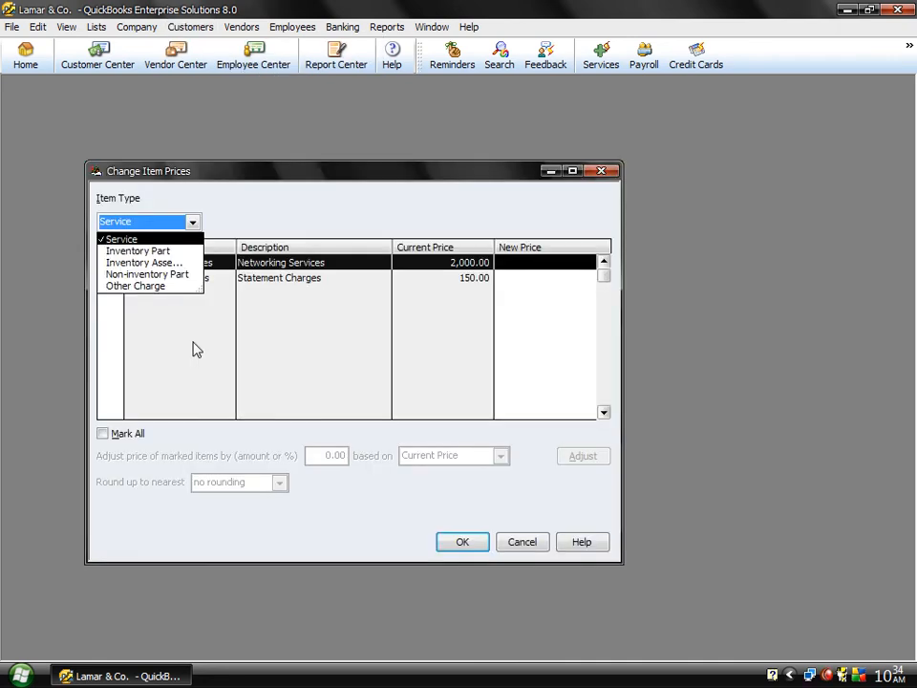
left_click(125, 240)
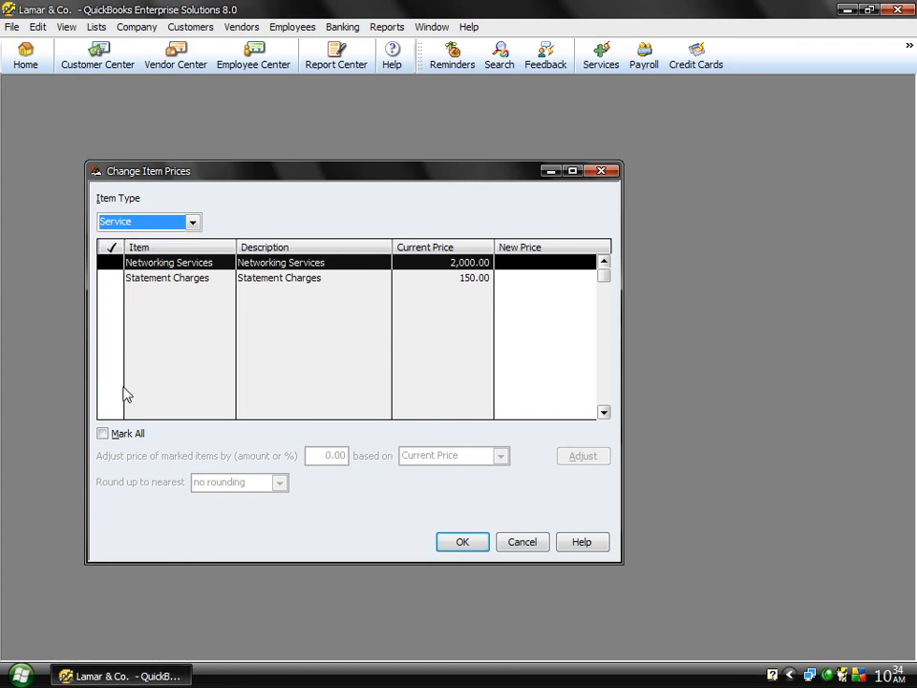
left_click(116, 436)
left_click(115, 437)
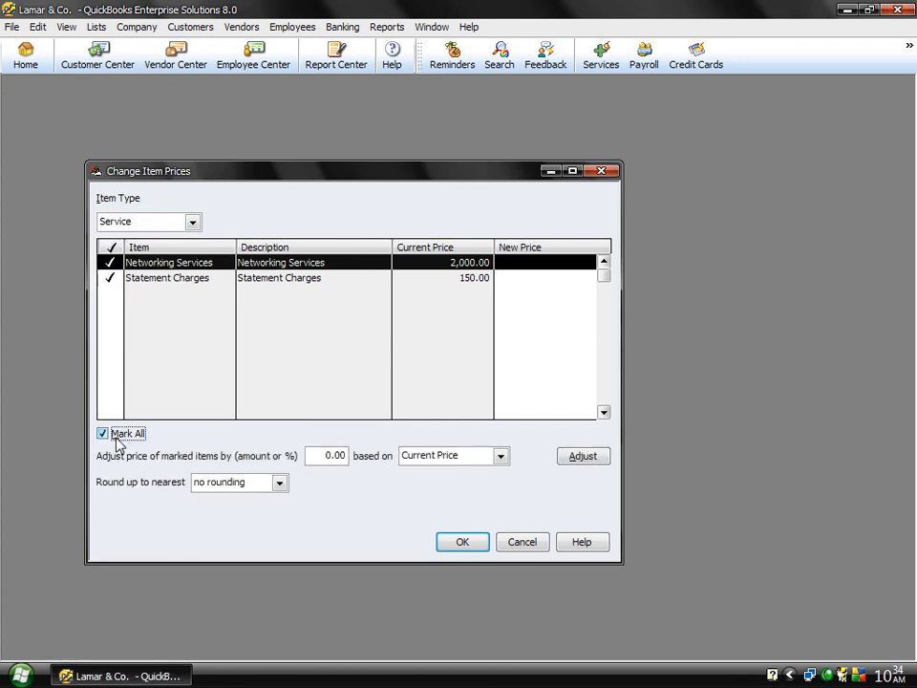
left_click(328, 454)
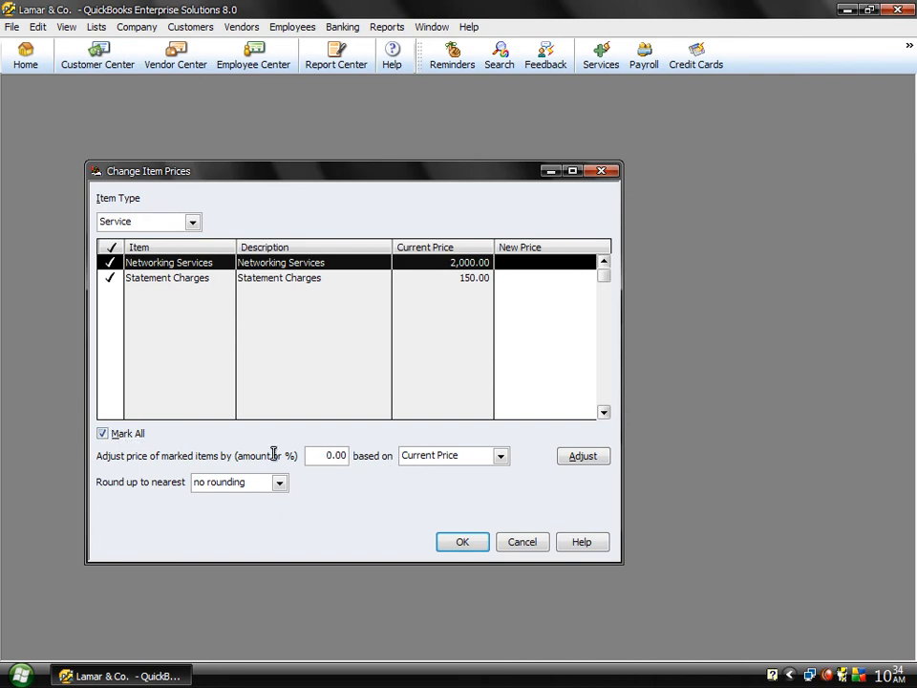
key("BackSpace")
key("BackSpace")
type("1.")
left_click(582, 457)
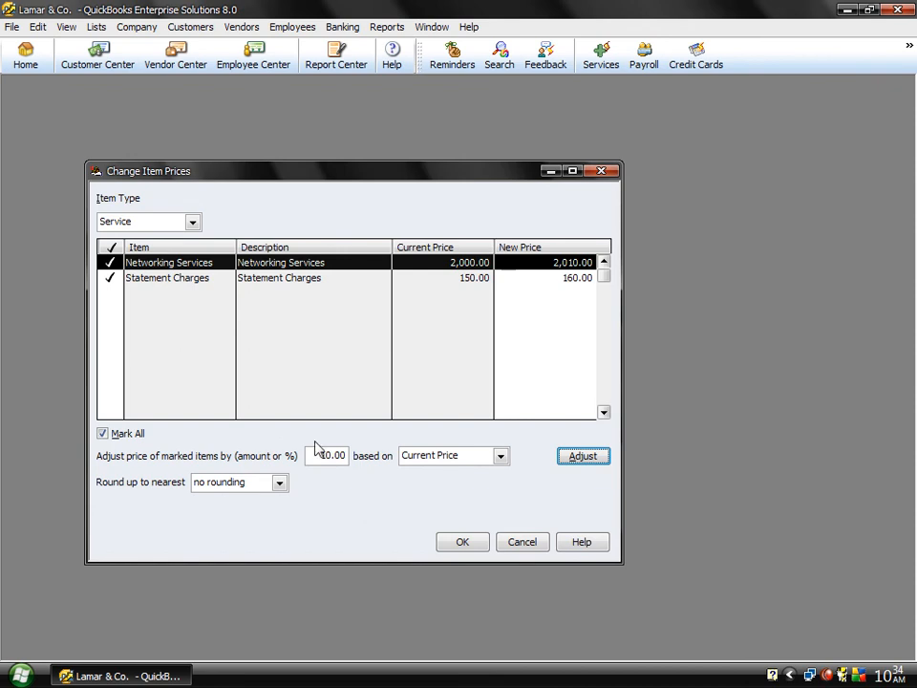
Change the adjustment of the marked service items to 10.0% of the current price and recalculate the new prices.
left_click(344, 455)
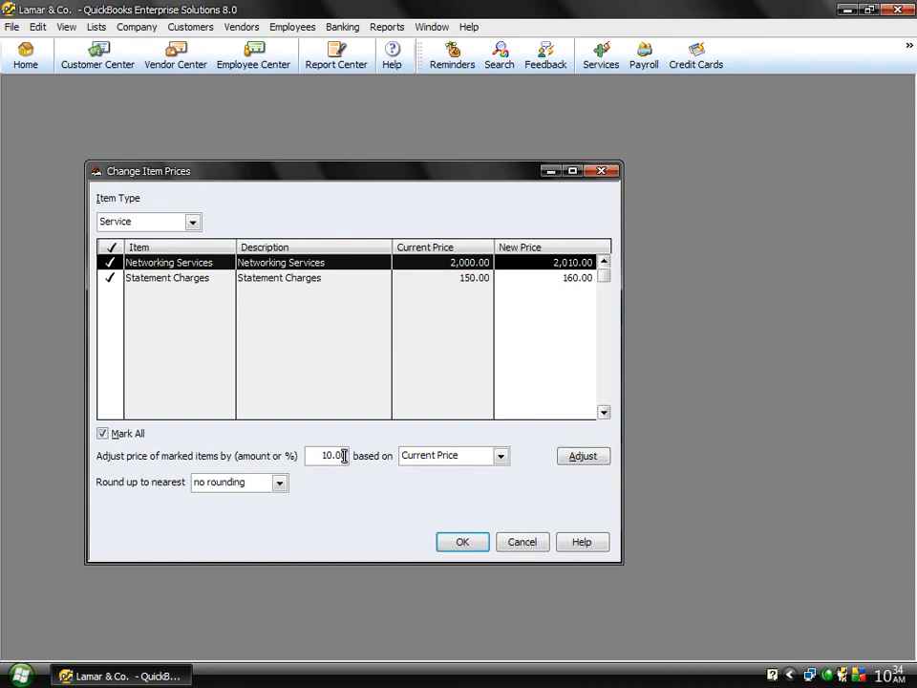
type("%")
left_click(583, 455)
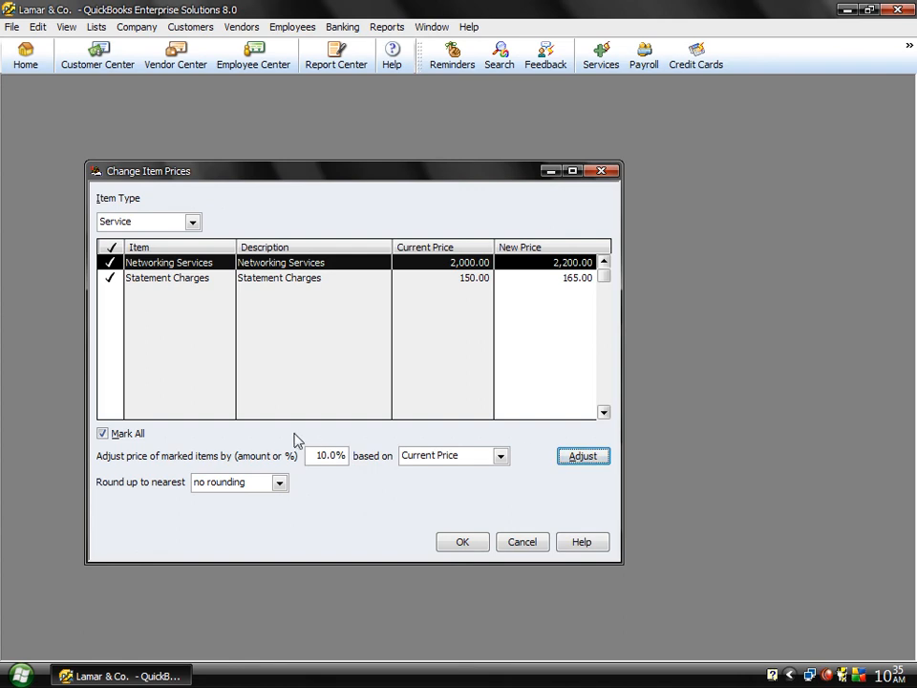
Try a -10.0% adjustment on the marked service items, and return the adjustment to 10.0%.
left_click(318, 453)
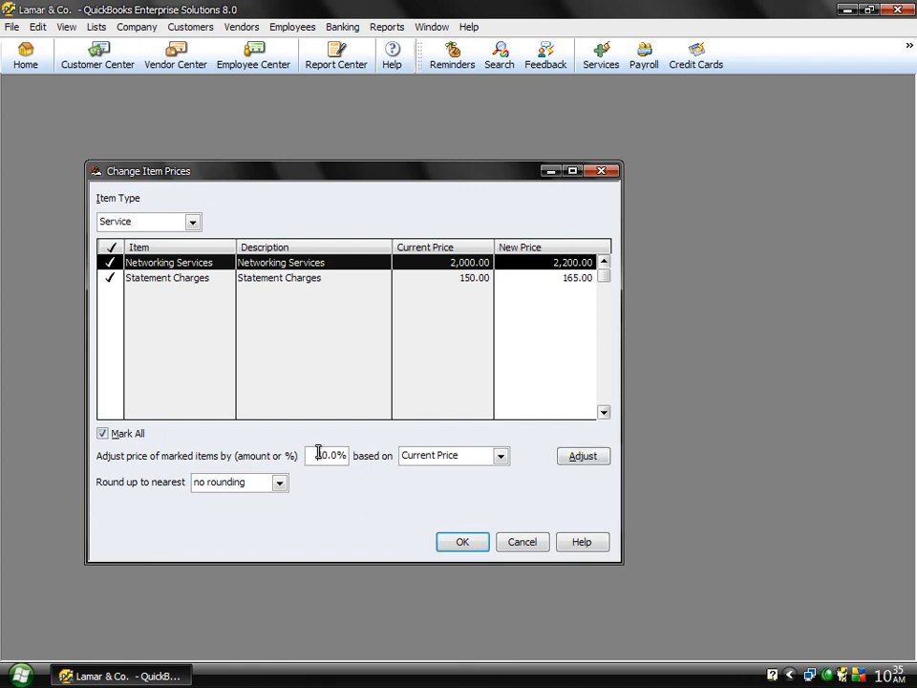
type("-")
left_click(579, 462)
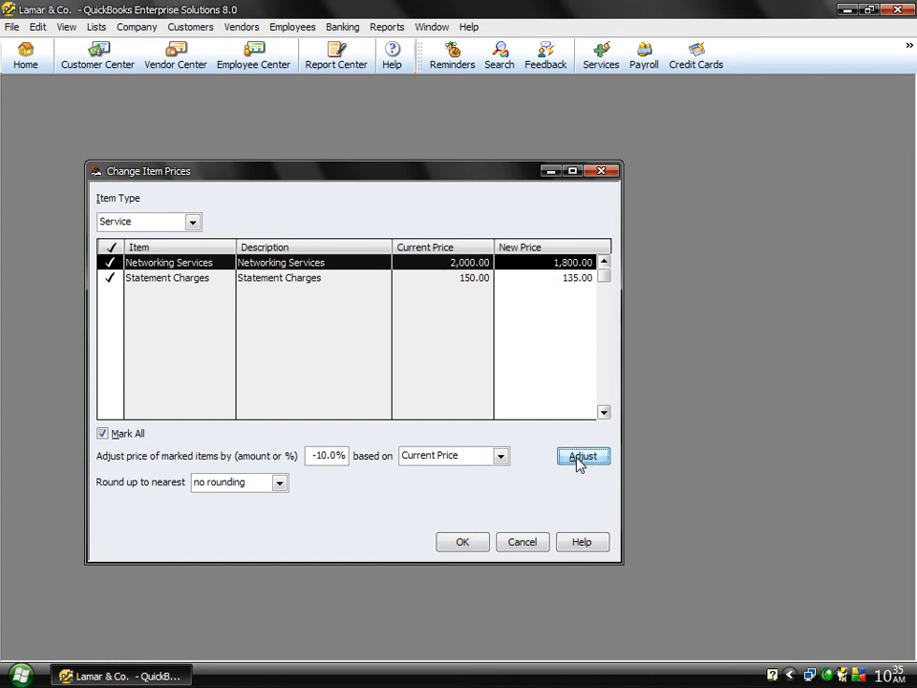
left_click(309, 455)
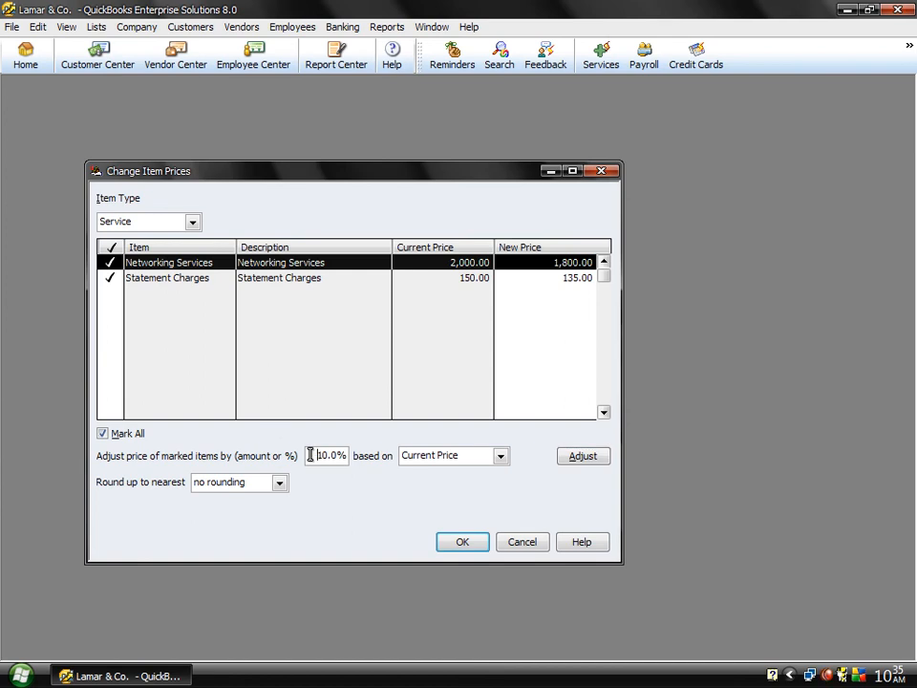
left_click(578, 458)
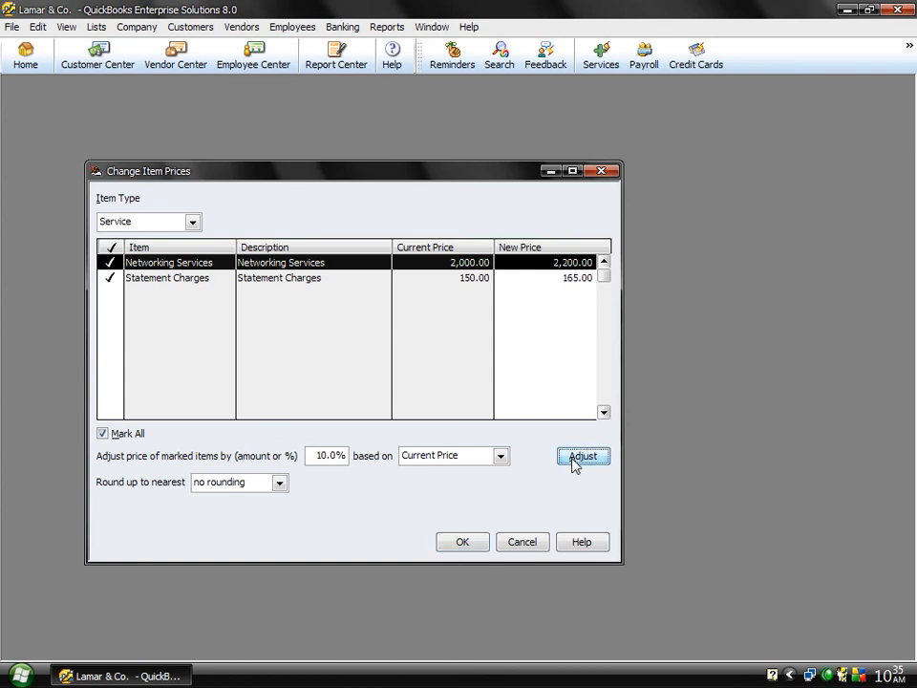
Check the service prices in the Item List, apply the 10.0% price change, and select Networking Services in the list.
left_click(202, 28)
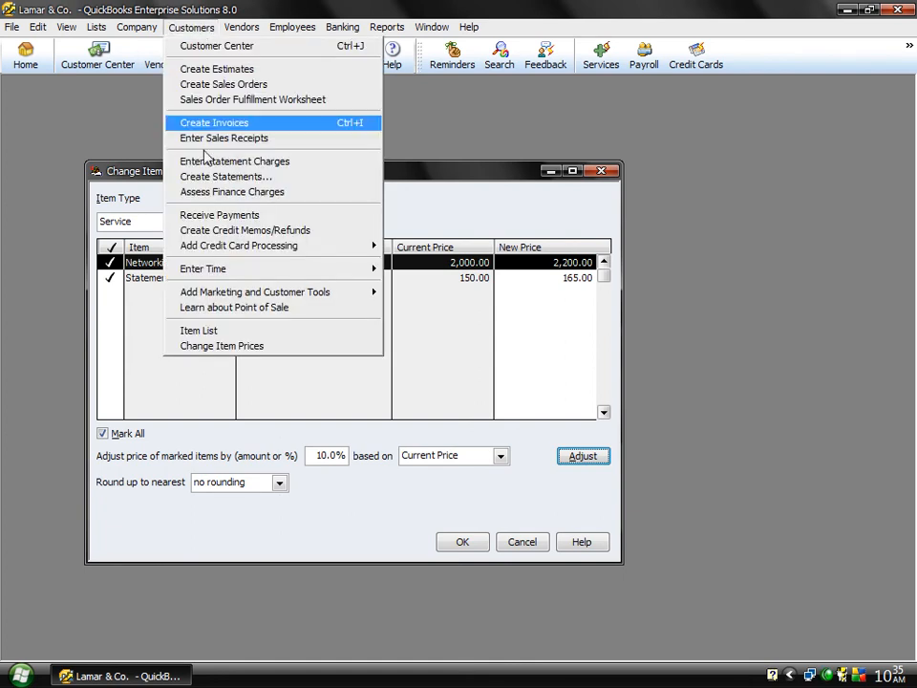
left_click(223, 332)
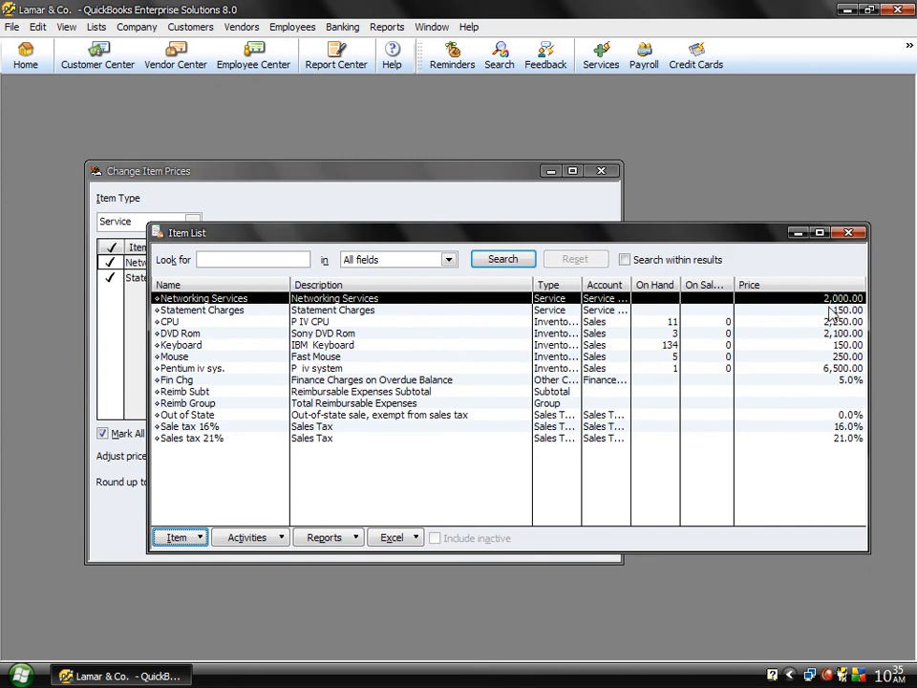
left_click(428, 187)
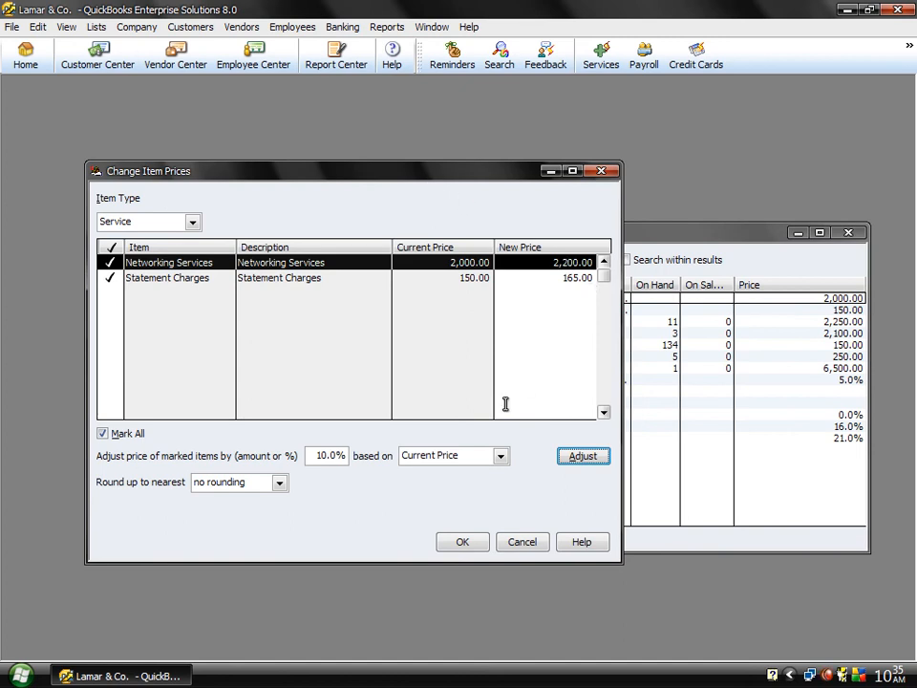
left_click(462, 541)
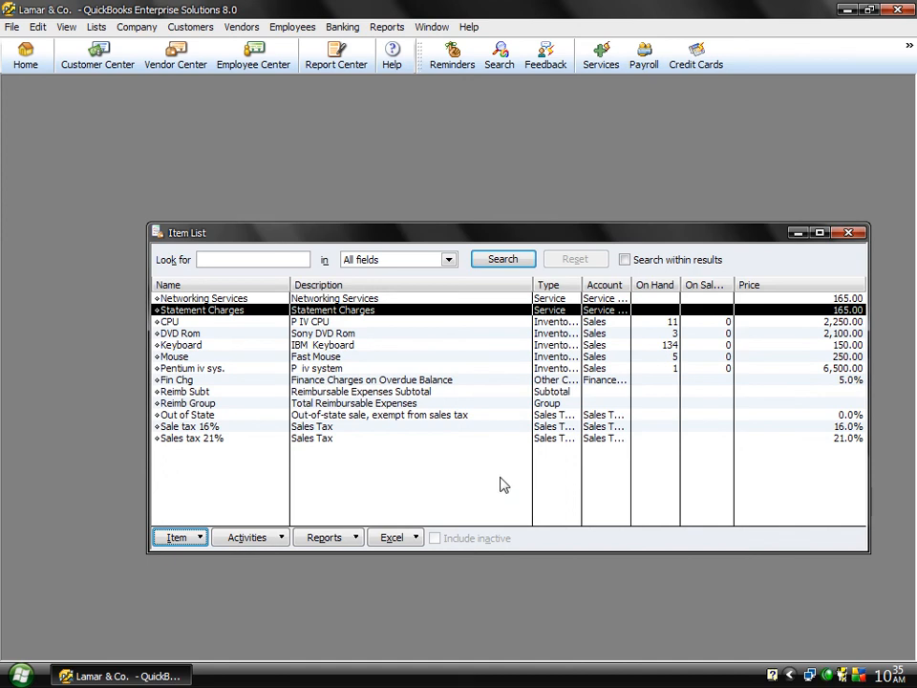
left_click(468, 299)
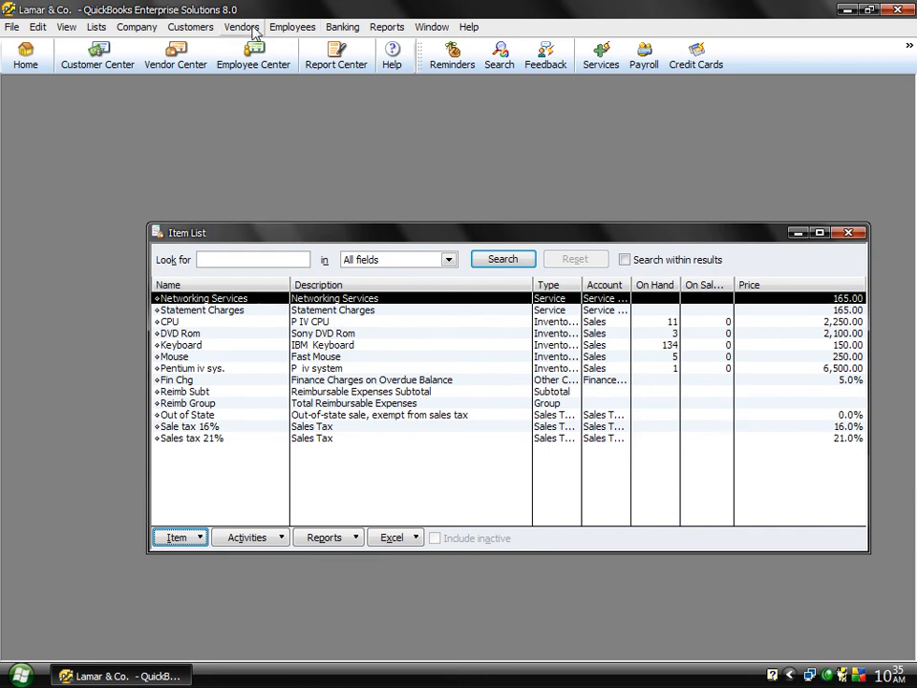
Start another price change for Service items, mark only Networking Services, adjust its price by 2000, and apply it.
left_click(181, 27)
left_click(205, 347)
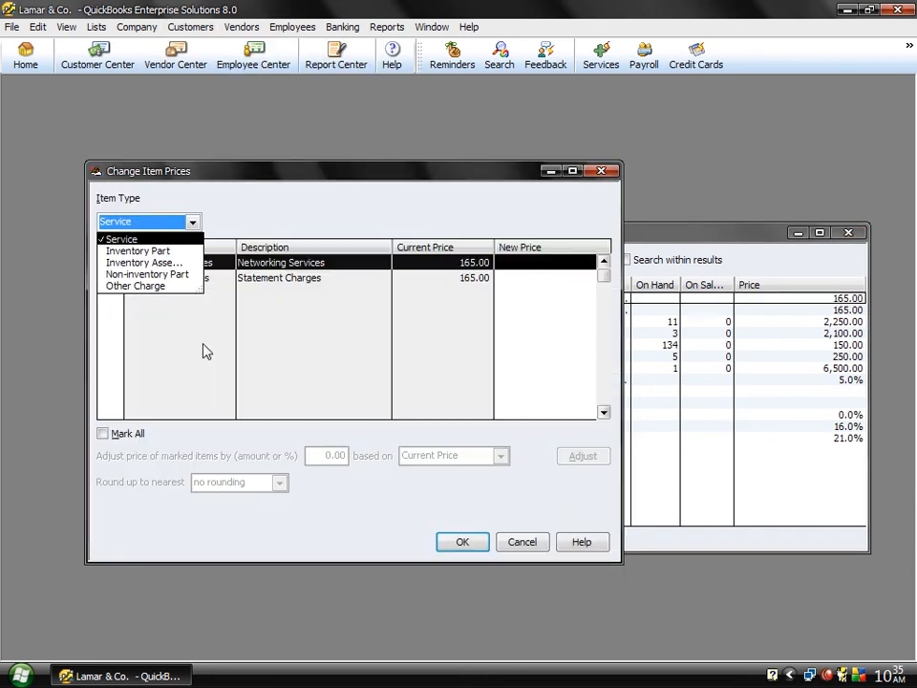
left_click(131, 241)
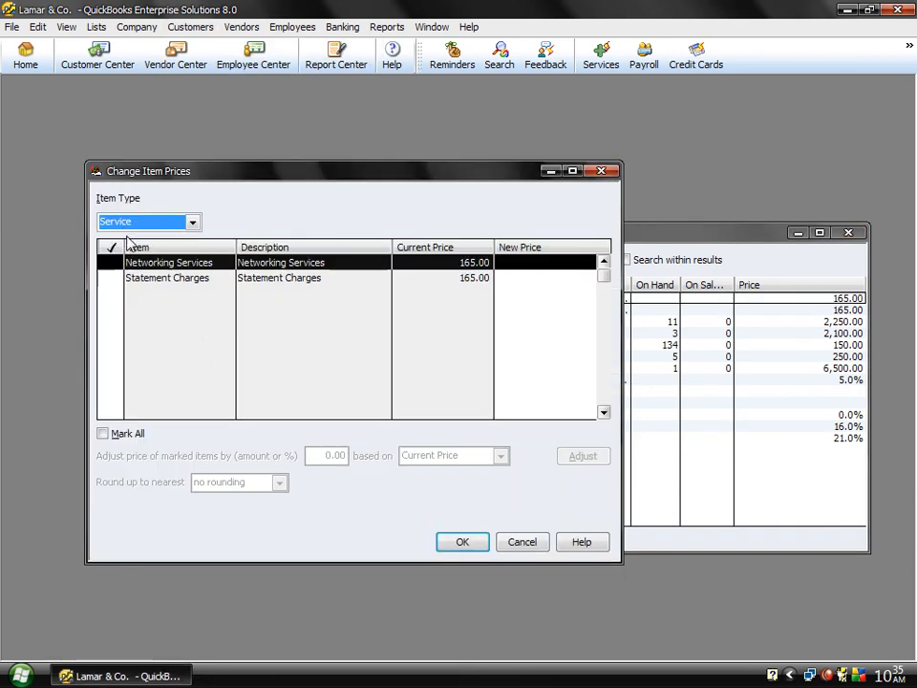
left_click(103, 433)
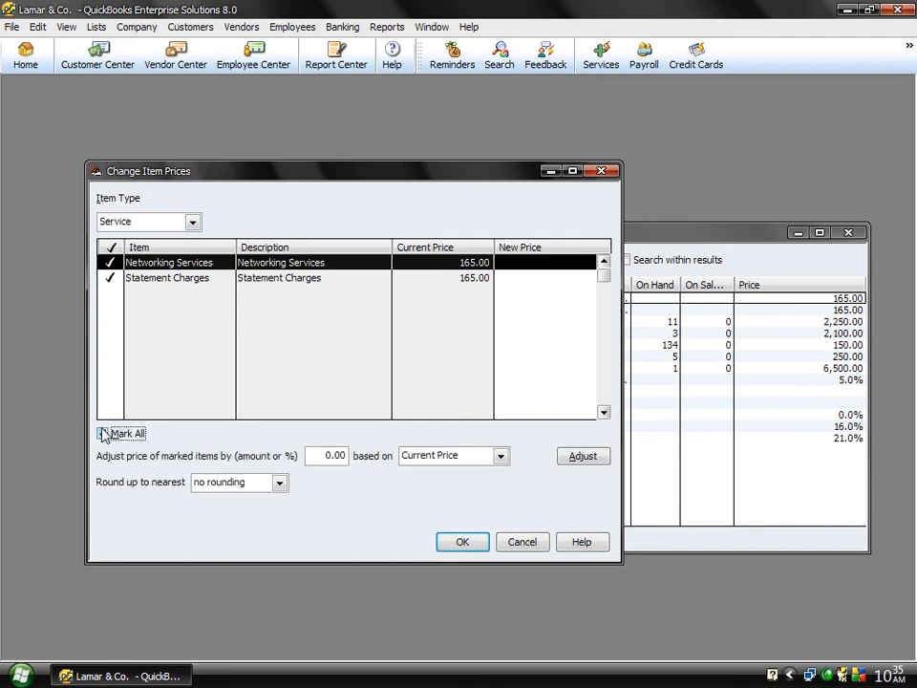
left_click(324, 456)
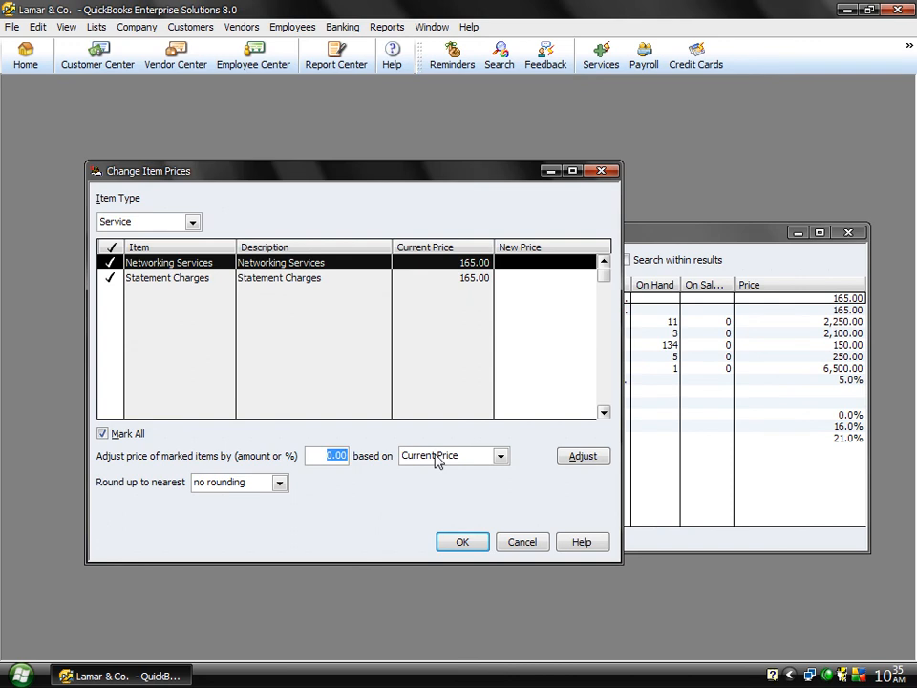
type("2000")
left_click(112, 278)
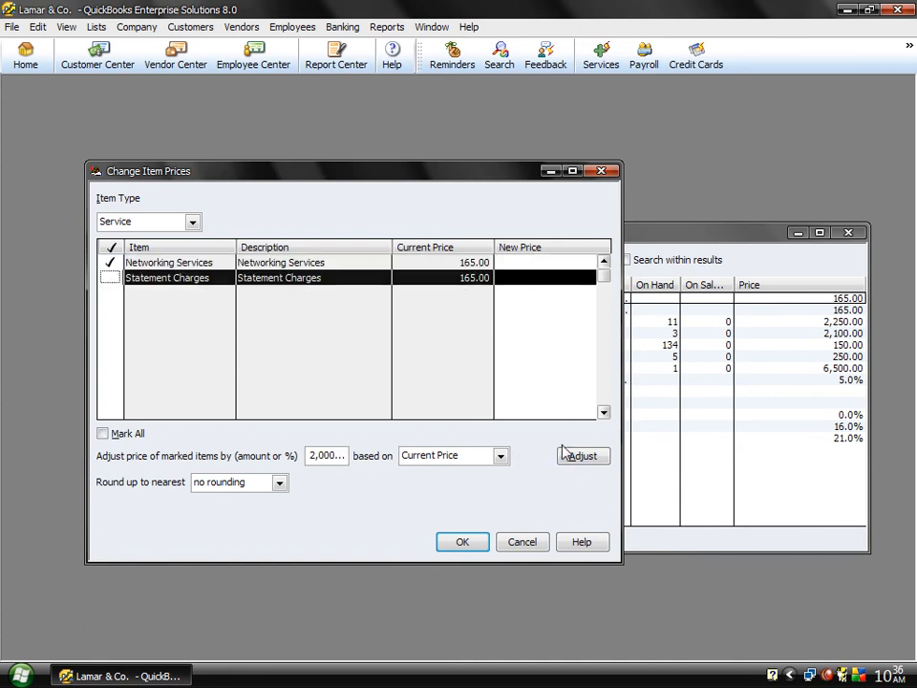
left_click(592, 463)
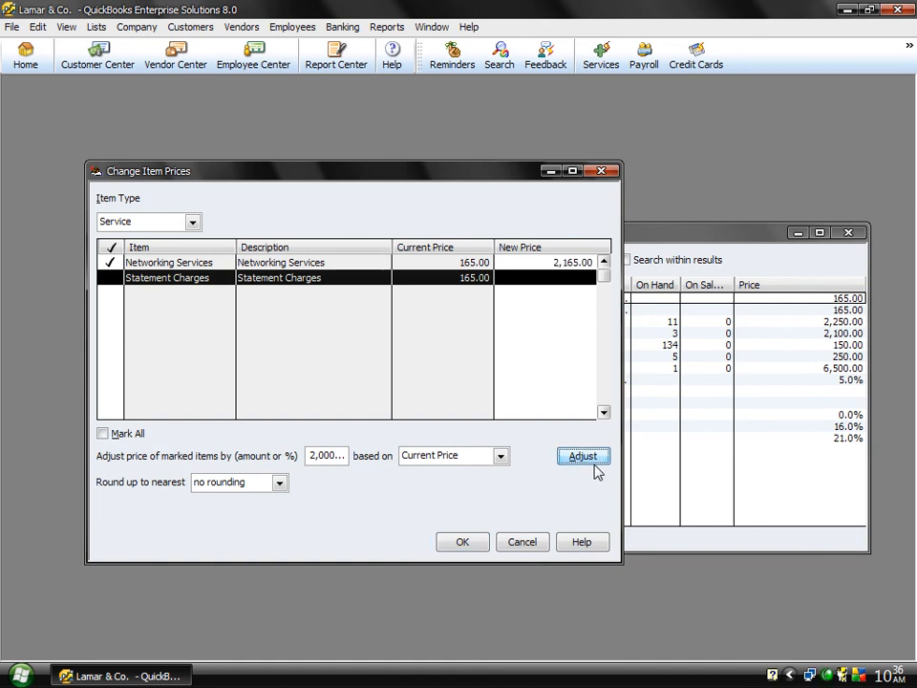
left_click(462, 541)
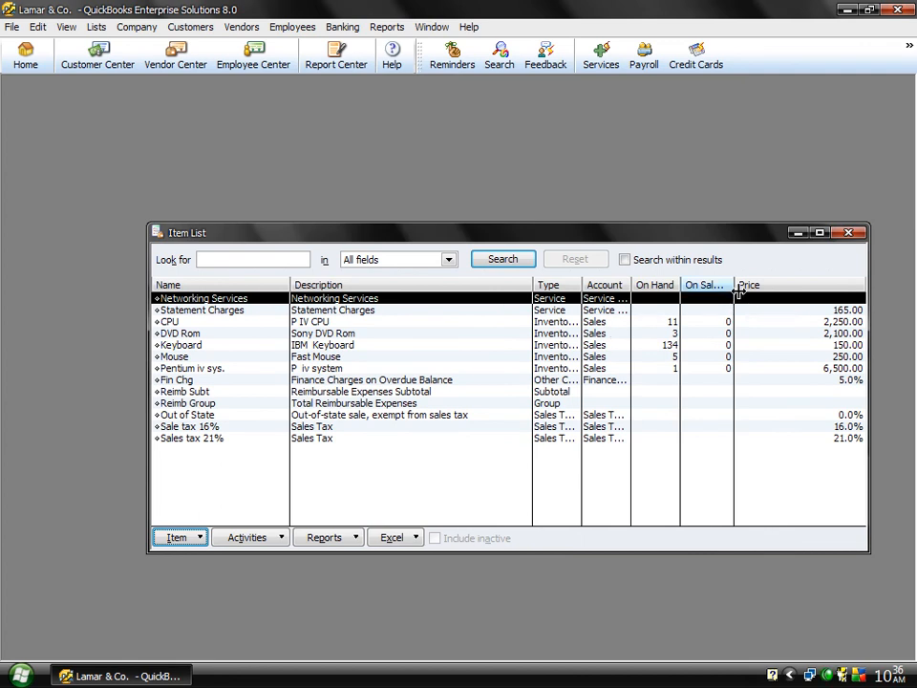
Open the Networking Services item for editing from the Item List.
double_click(631, 299)
left_click(629, 300)
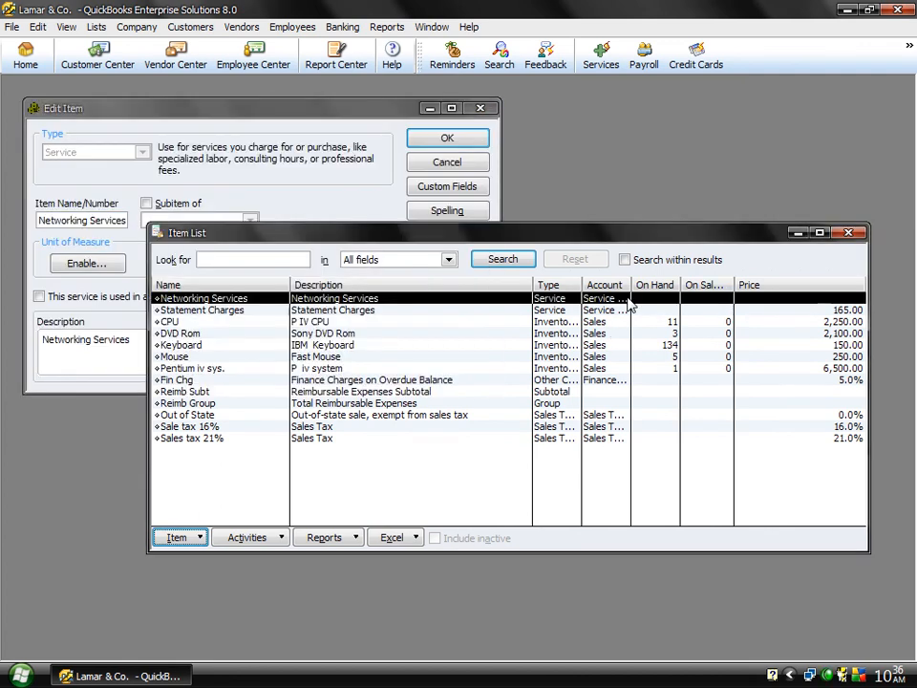
left_click(293, 140)
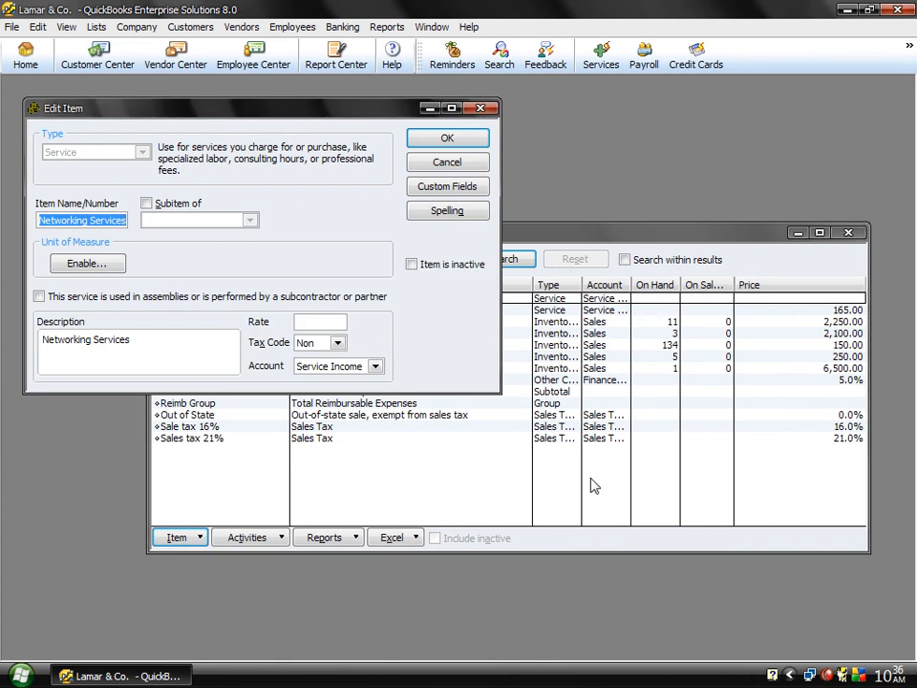
right_click(827, 675)
left_click(783, 564)
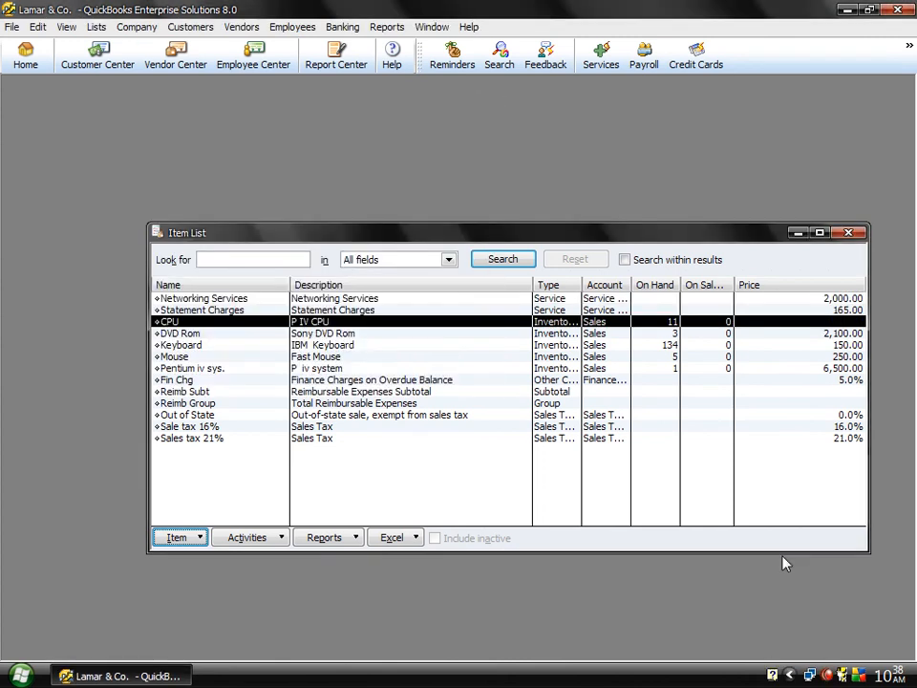
Set the CPU item's sales price to 6700, save it while ignoring all spelling suggestions, and close the Item List.
double_click(516, 328)
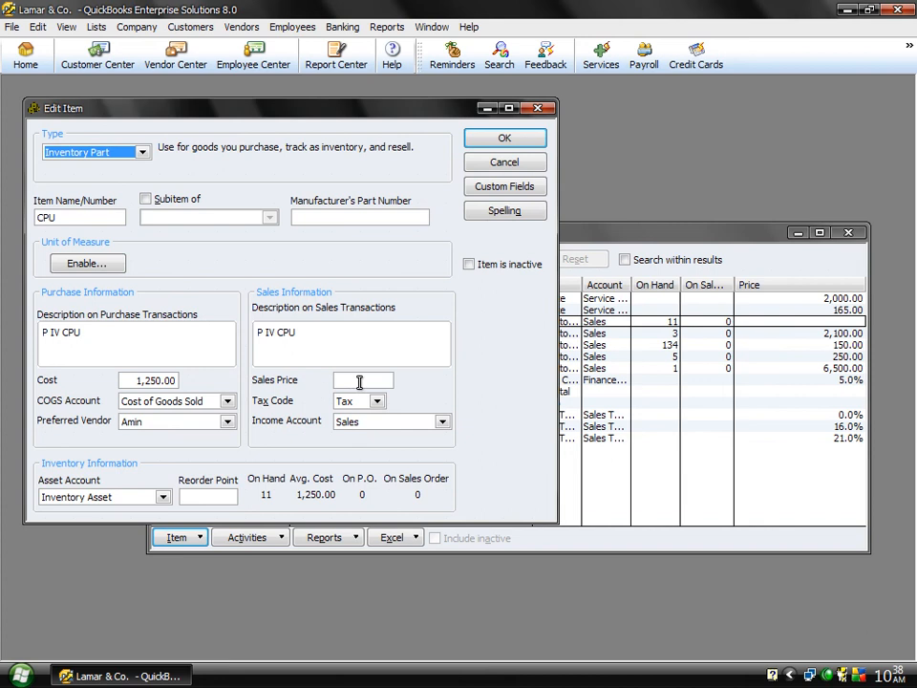
left_click(359, 381)
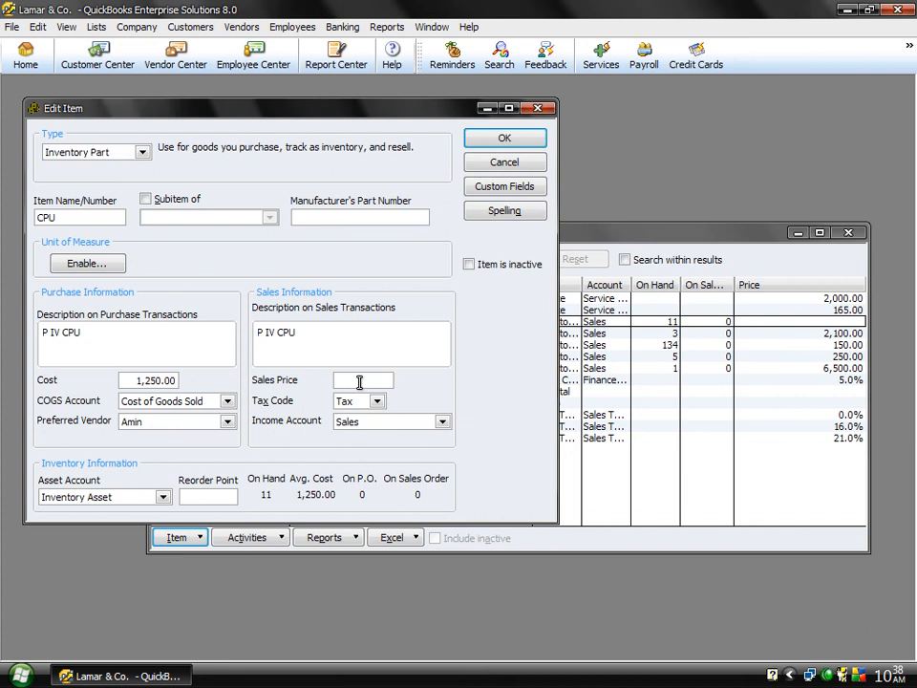
type("6700")
left_click(484, 141)
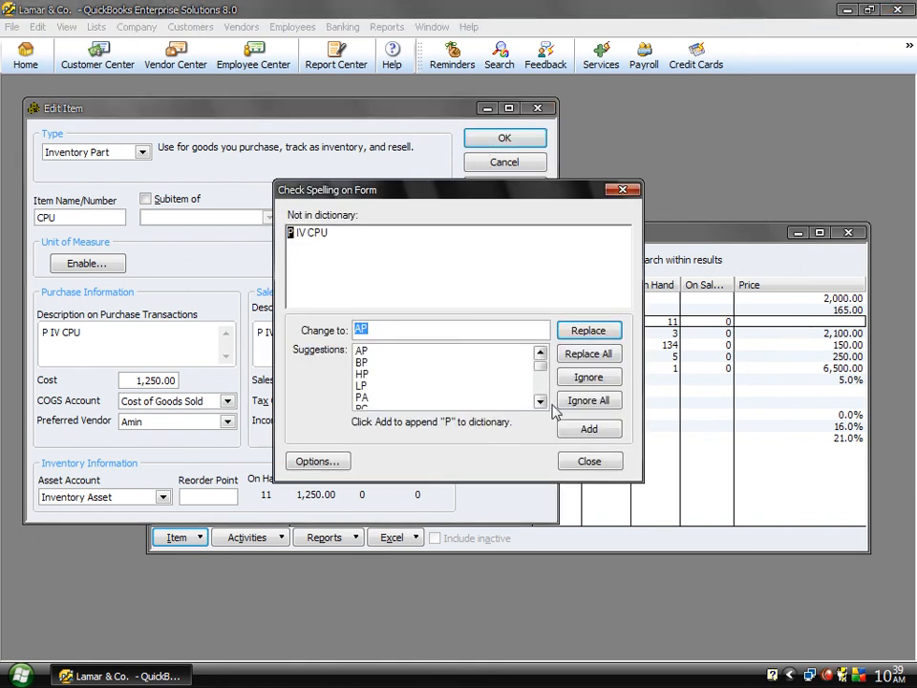
left_click(573, 402)
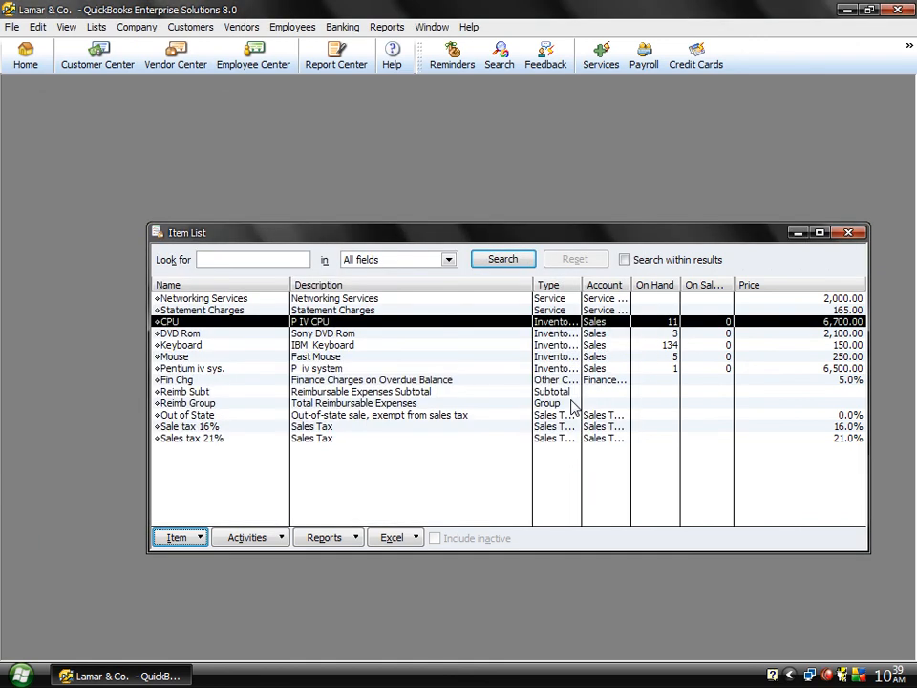
left_click(846, 233)
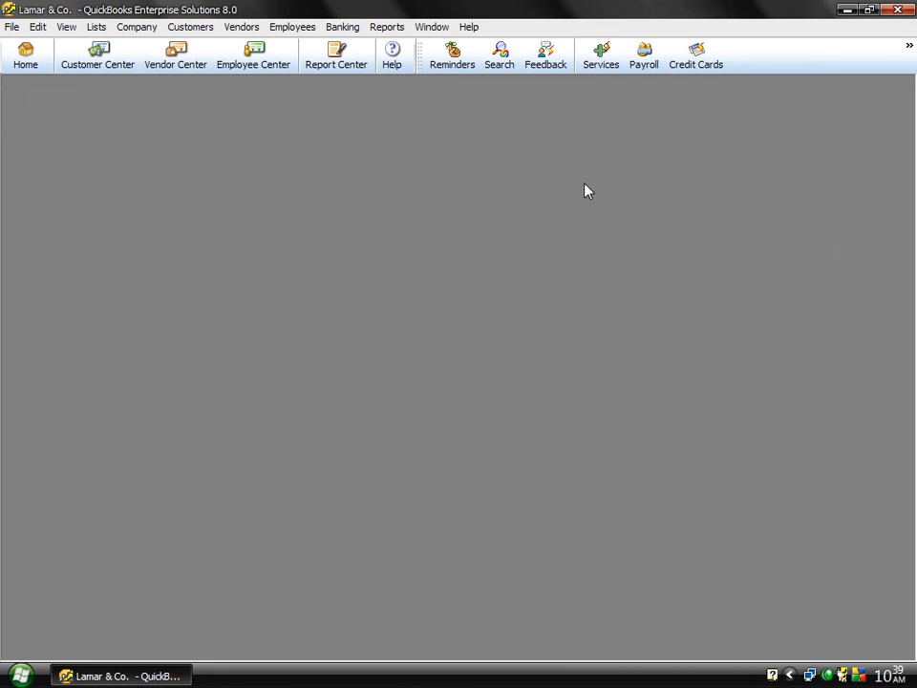
left_click(196, 28)
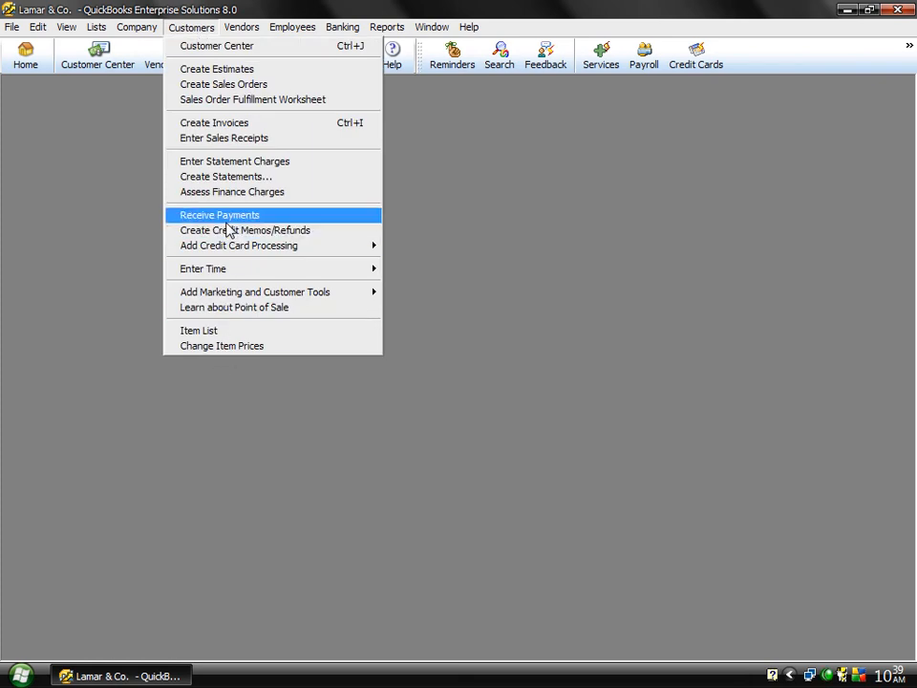
mouse_move(236, 31)
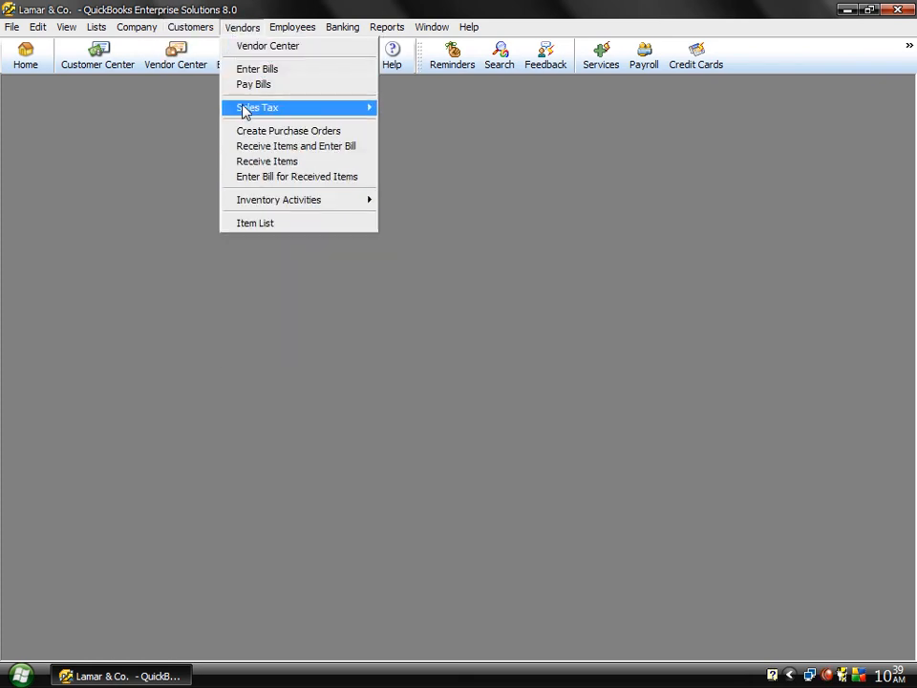
mouse_move(252, 112)
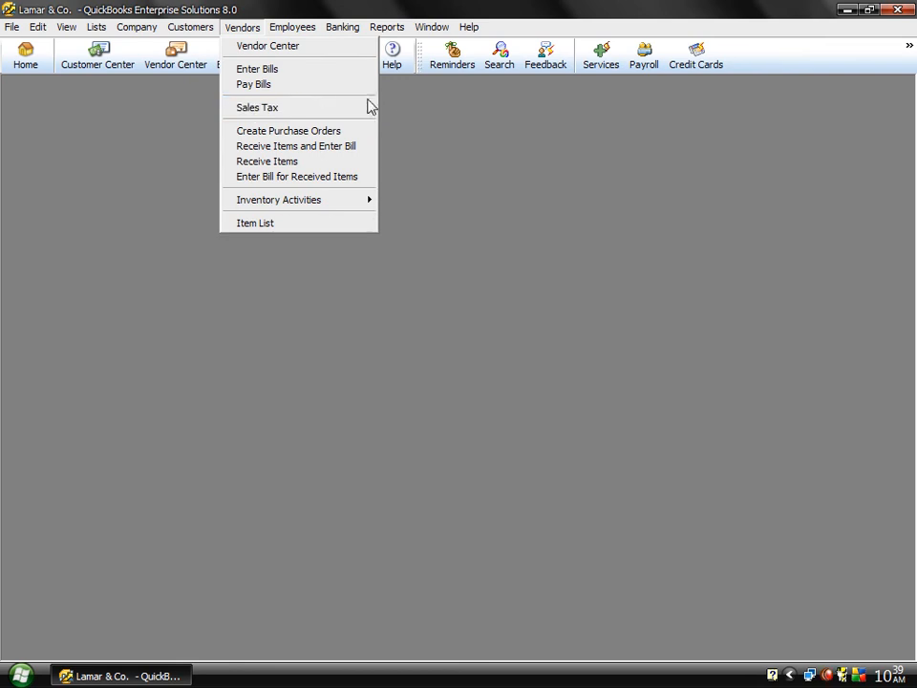
Open the sales tax preferences through Manage Sales Tax and set the most common sales tax item to Sales tax 21%.
mouse_move(348, 116)
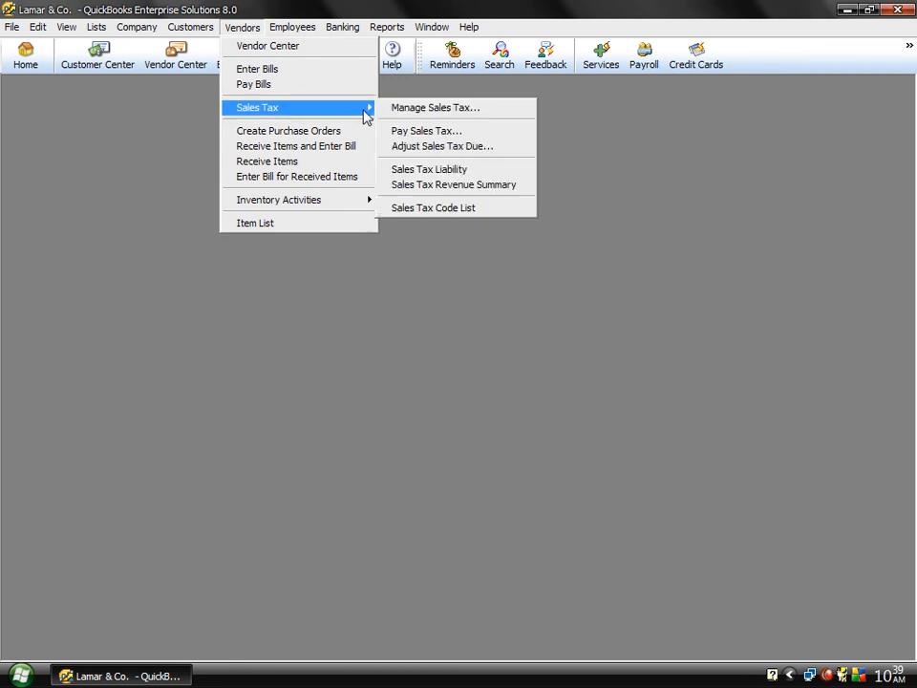
left_click(415, 113)
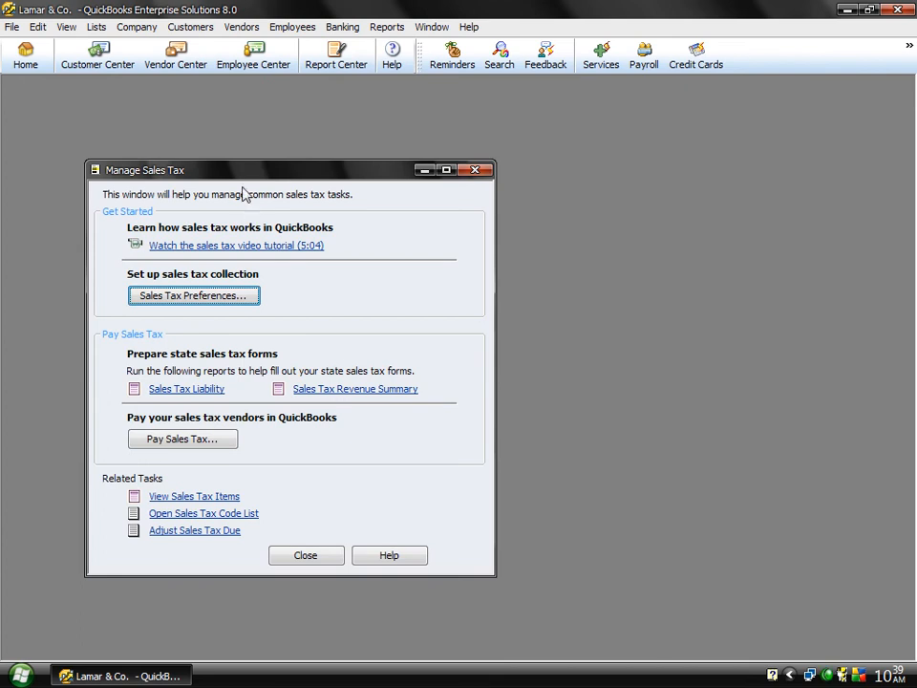
left_click_drag(235, 178, 374, 142)
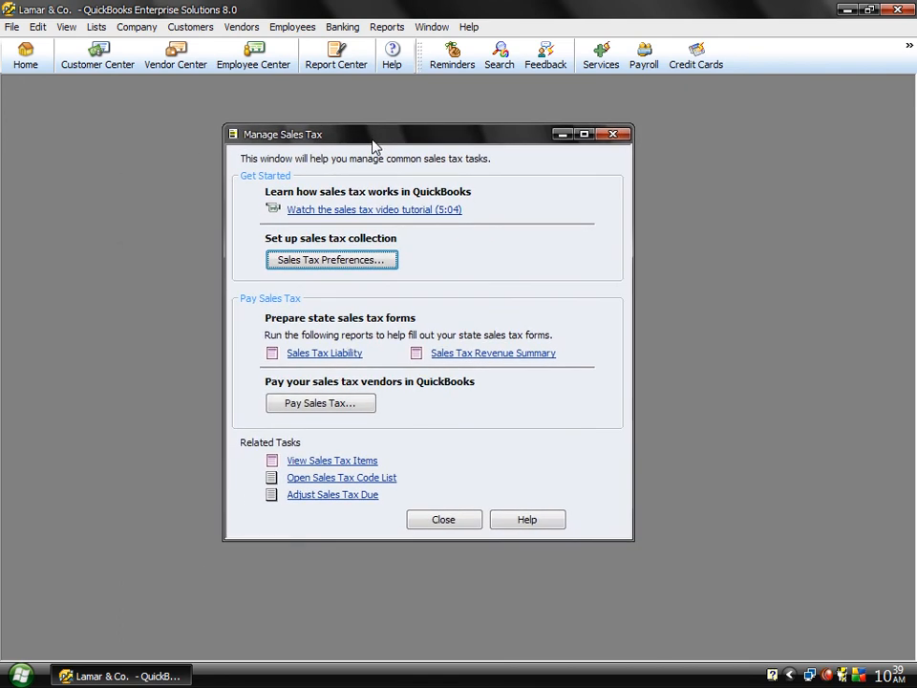
left_click(340, 263)
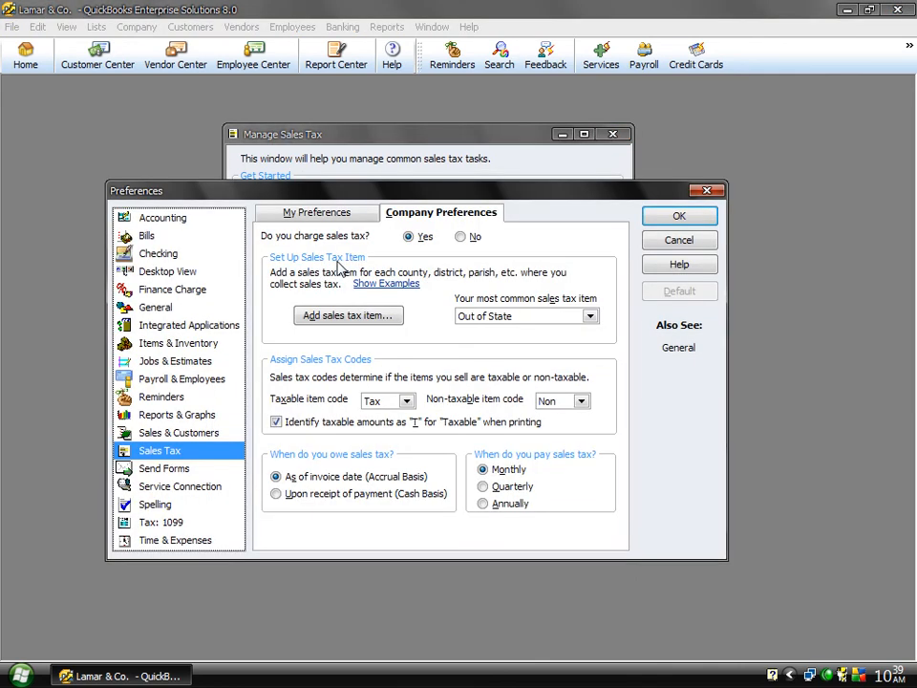
left_click(592, 317)
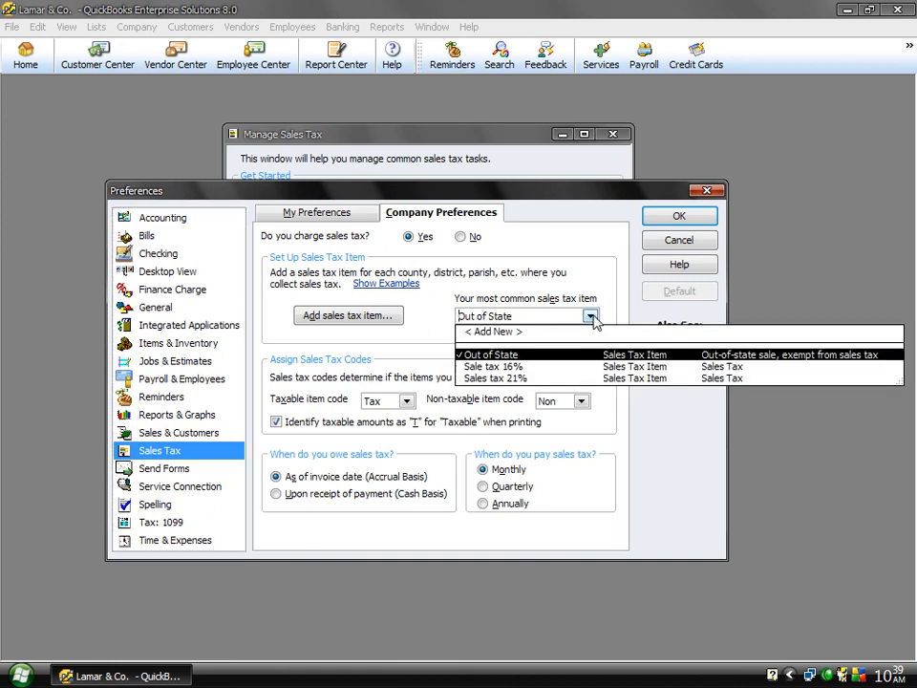
left_click(521, 379)
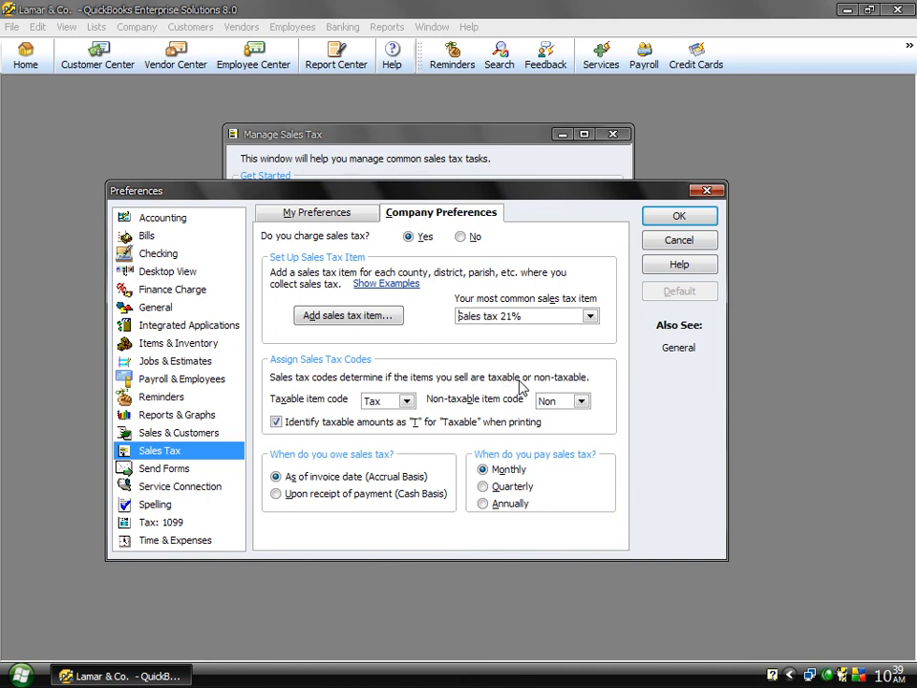
Check the available taxable and non-taxable item codes, and save the sales tax preferences.
left_click(407, 402)
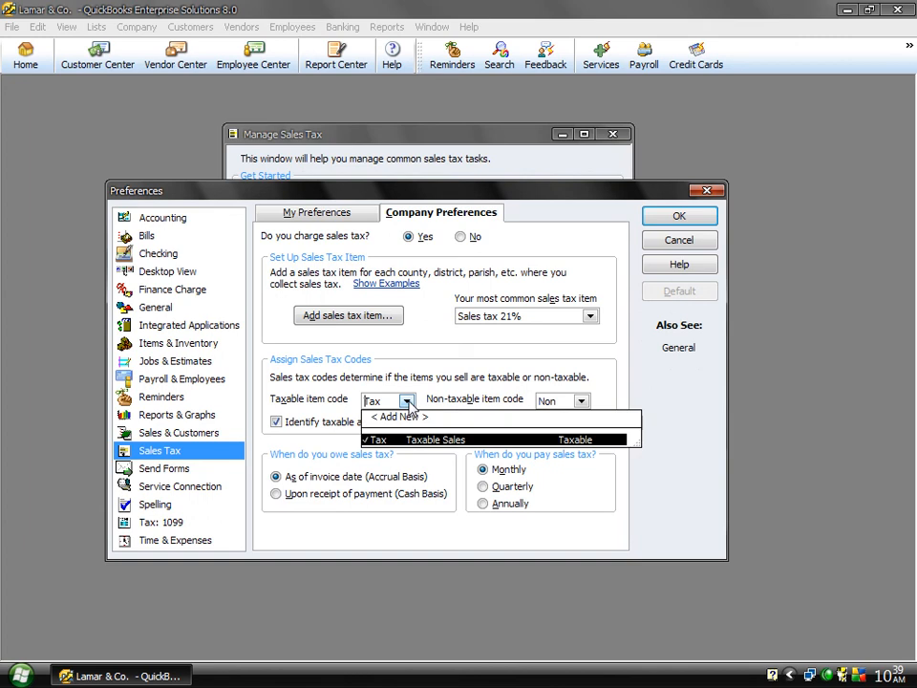
left_click(406, 402)
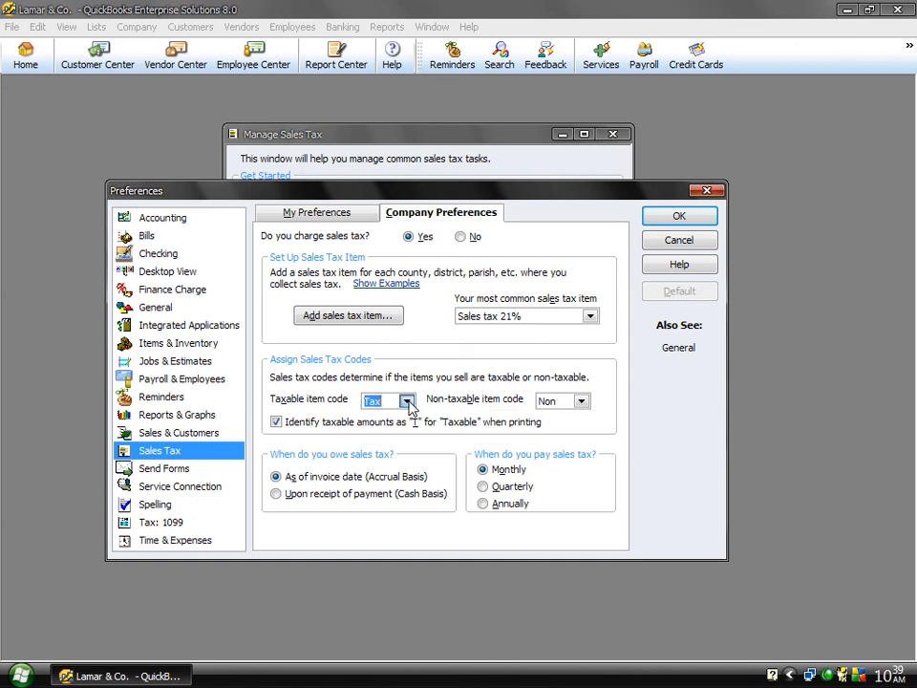
left_click(581, 402)
left_click(581, 402)
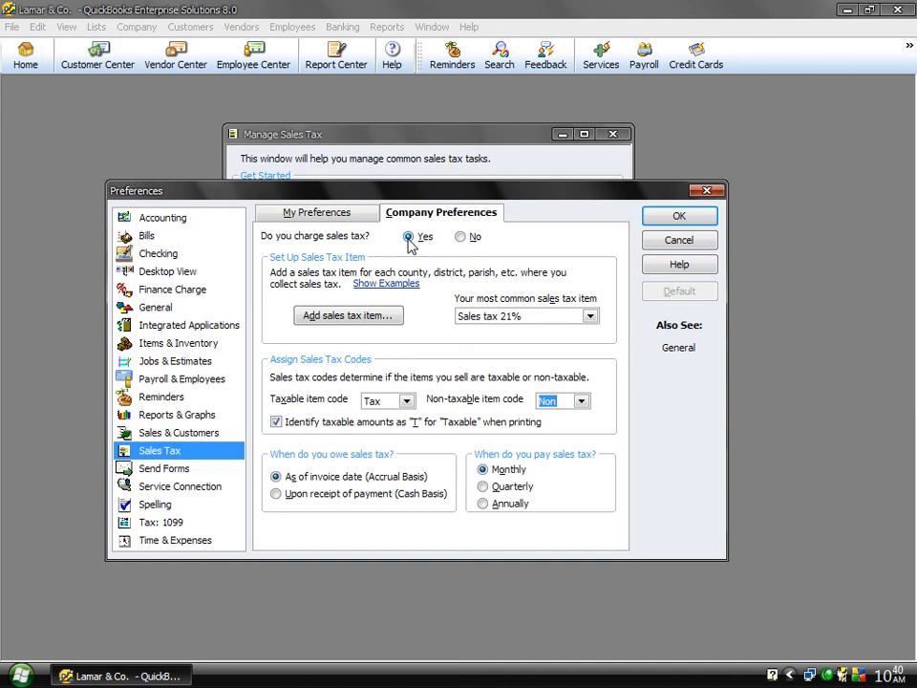
left_click(659, 221)
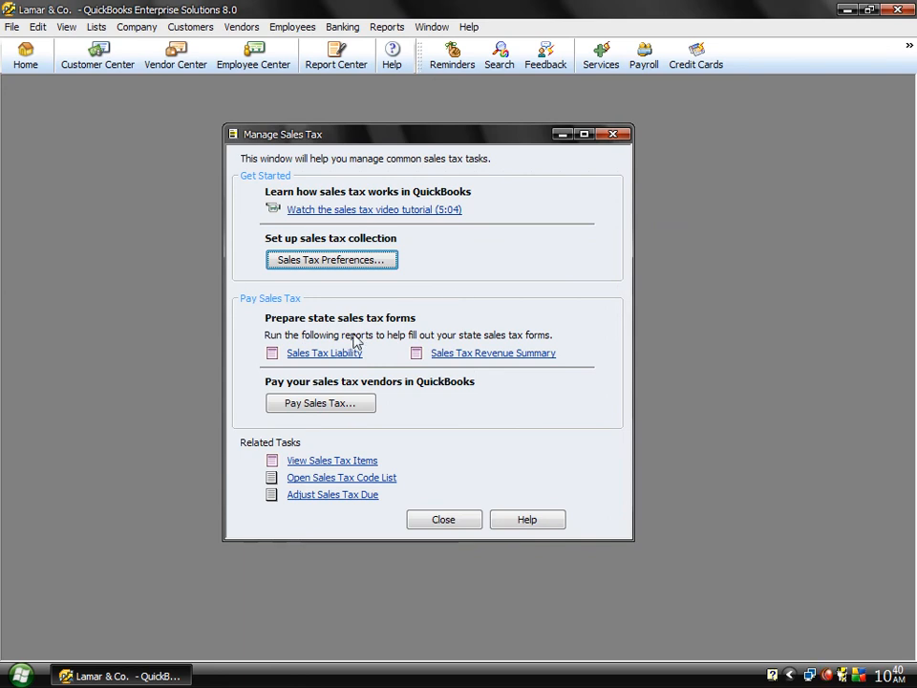
View the Pay Sales Tax form from Manage Sales Tax, cancel it, and close Manage Sales Tax.
left_click(330, 403)
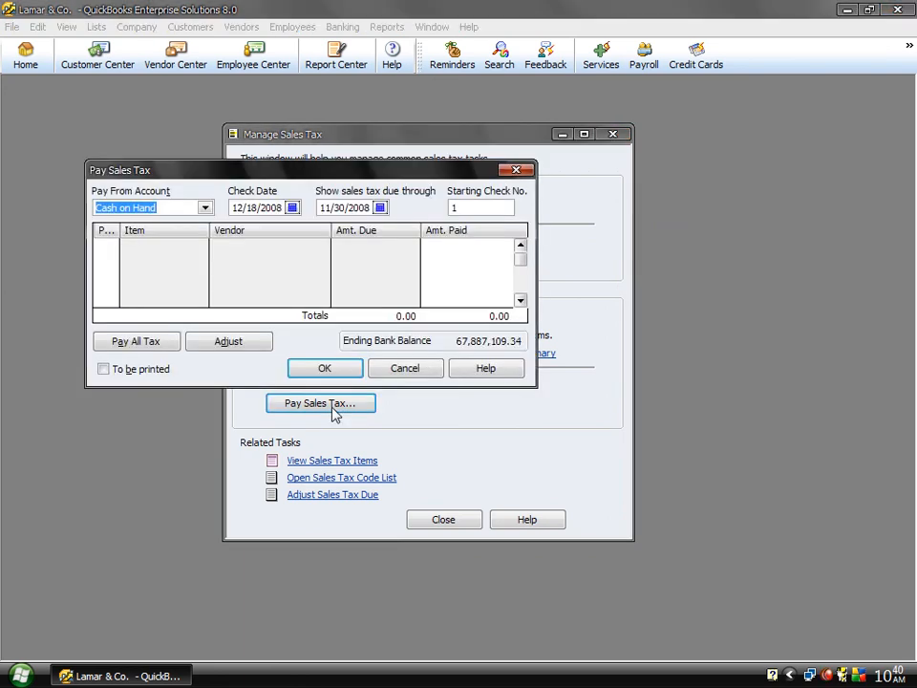
left_click(106, 268)
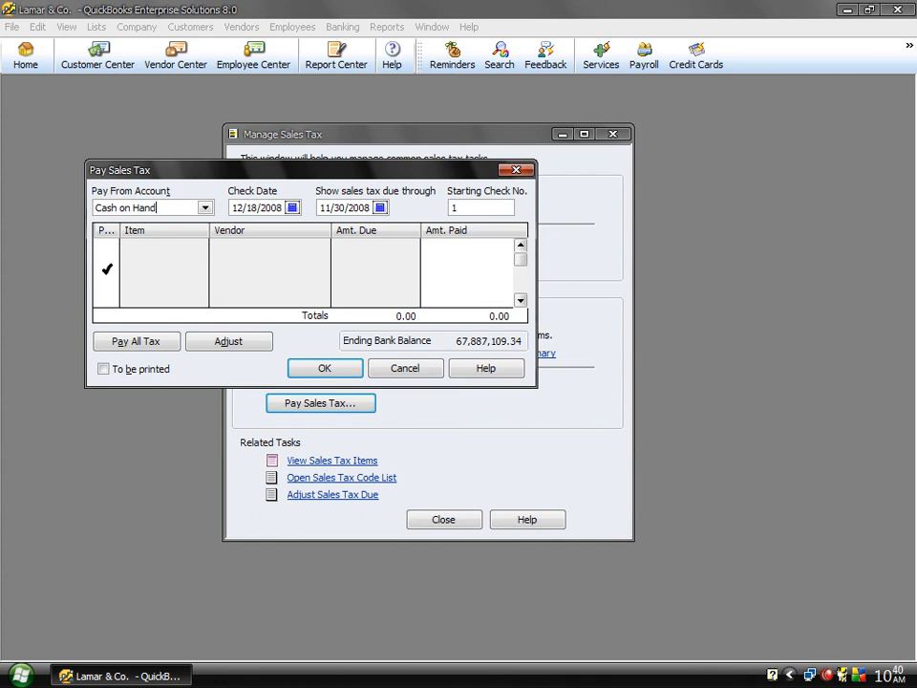
left_click(386, 371)
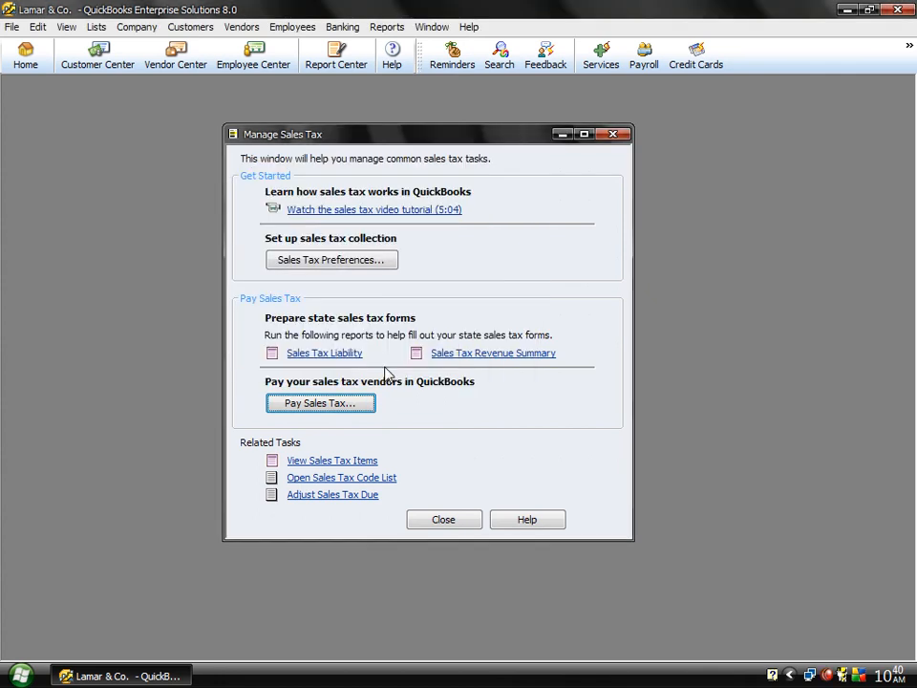
left_click(437, 520)
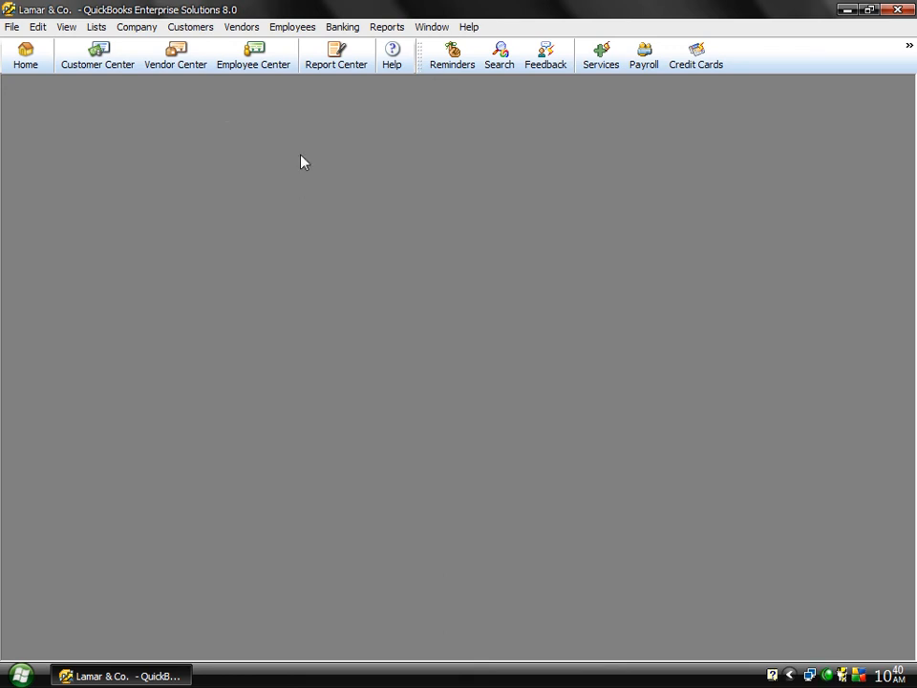
left_click(243, 29)
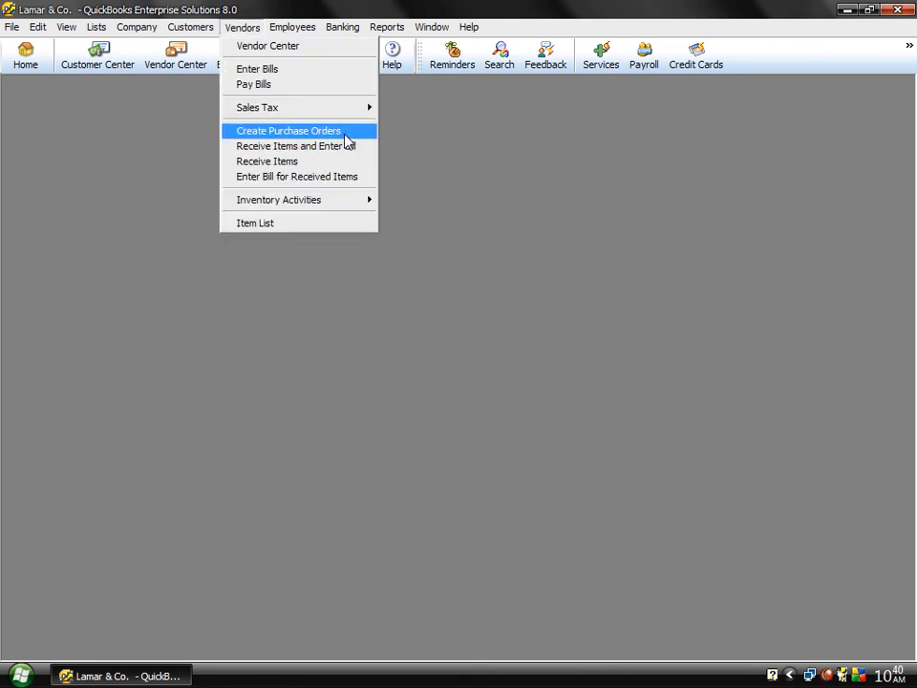
mouse_move(345, 109)
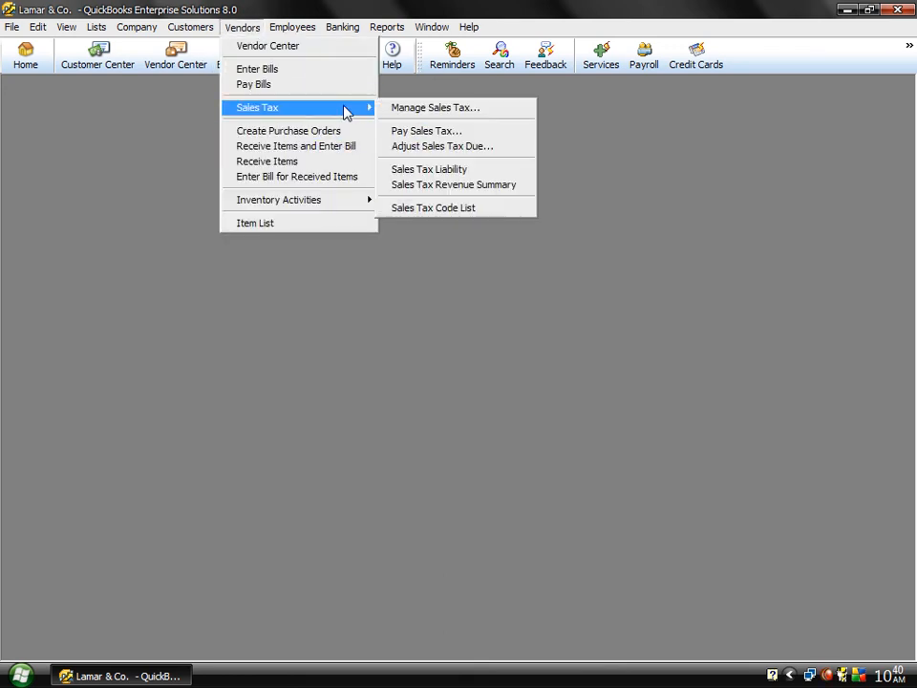
left_click(430, 131)
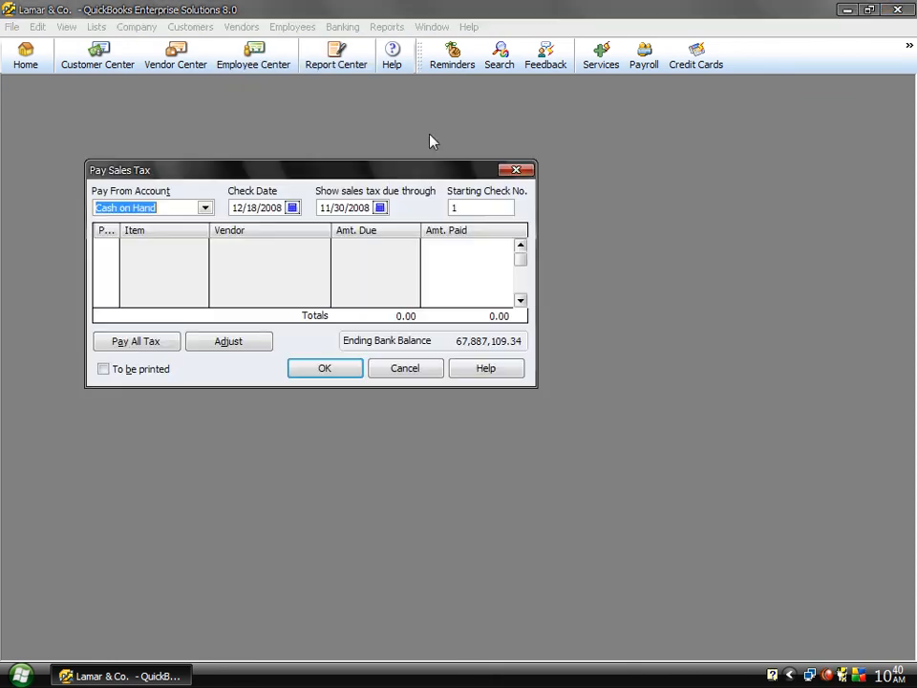
left_click(292, 207)
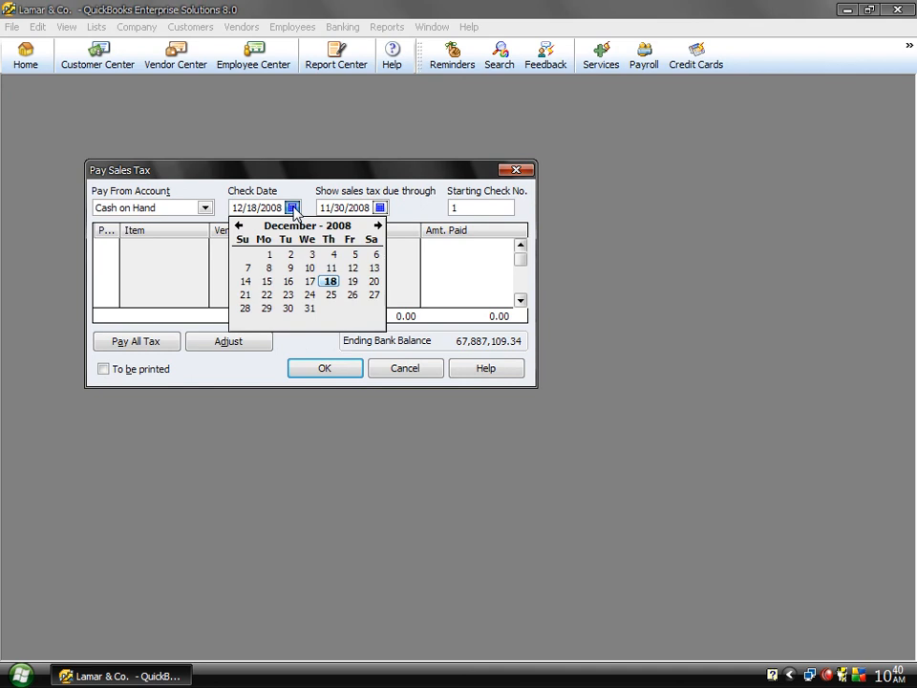
left_click(270, 255)
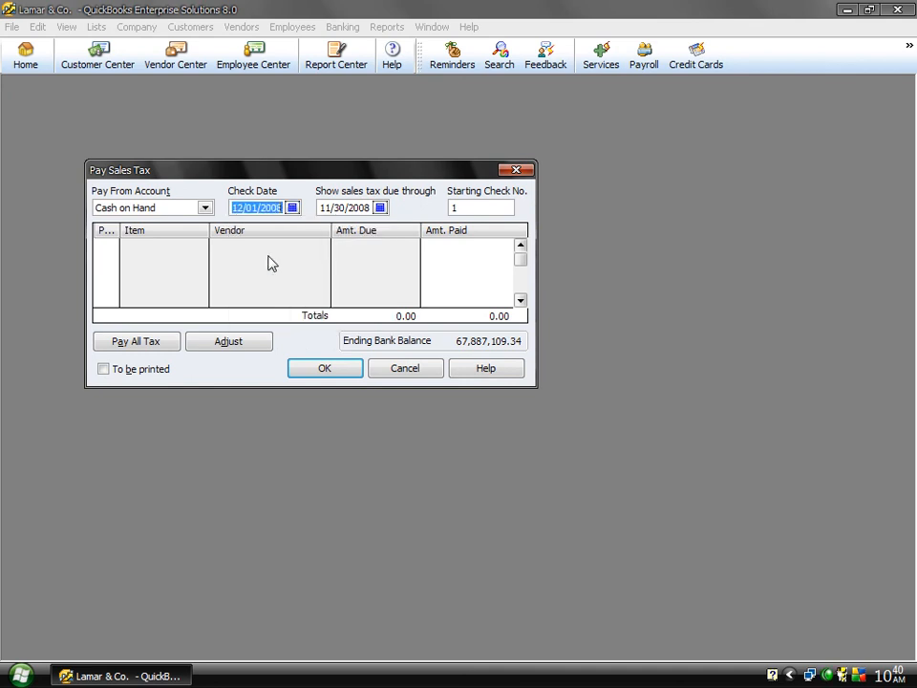
left_click(380, 207)
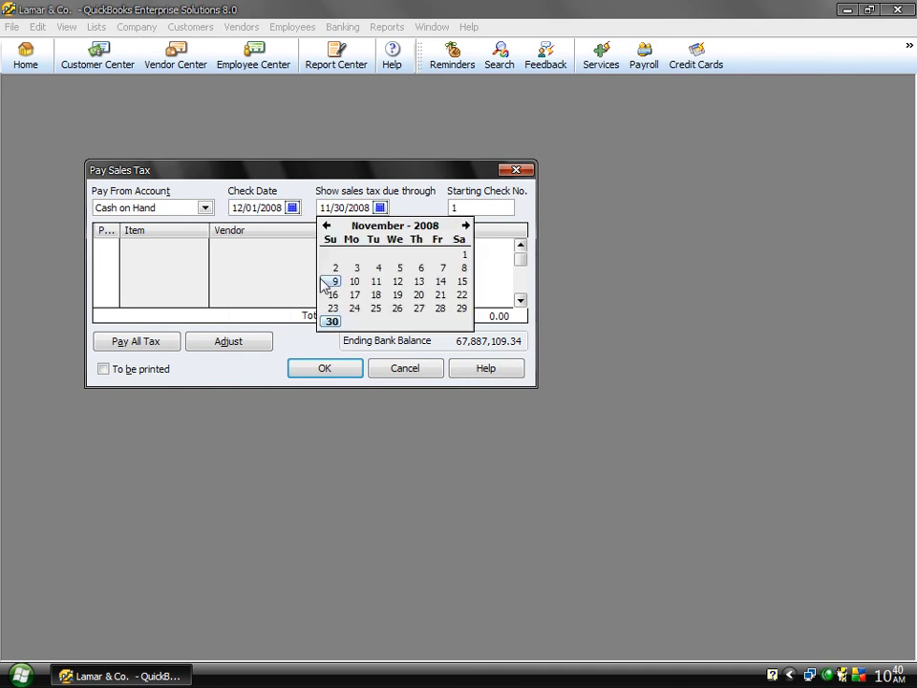
left_click(466, 226)
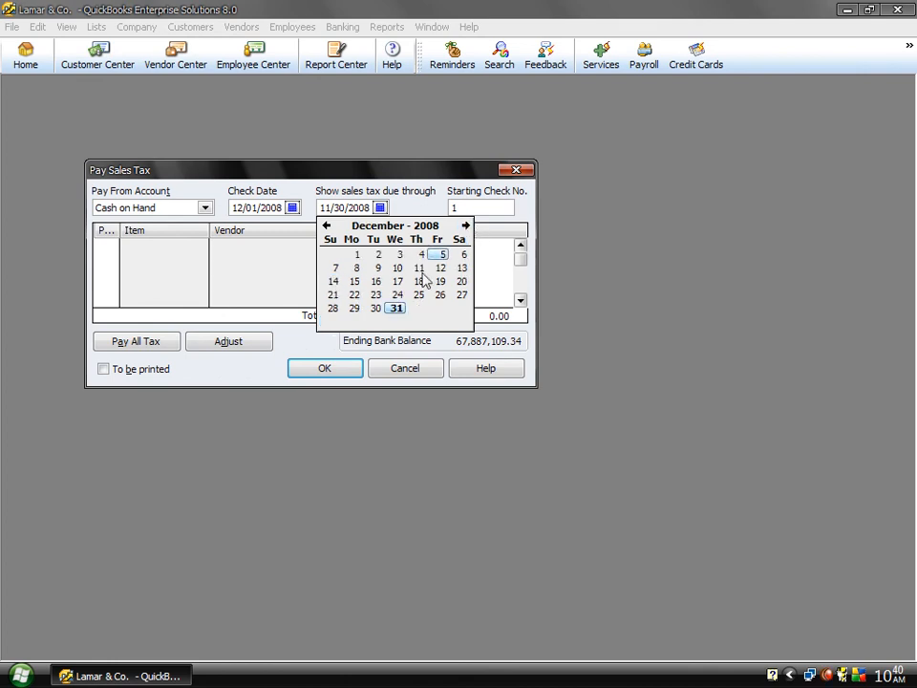
left_click(395, 309)
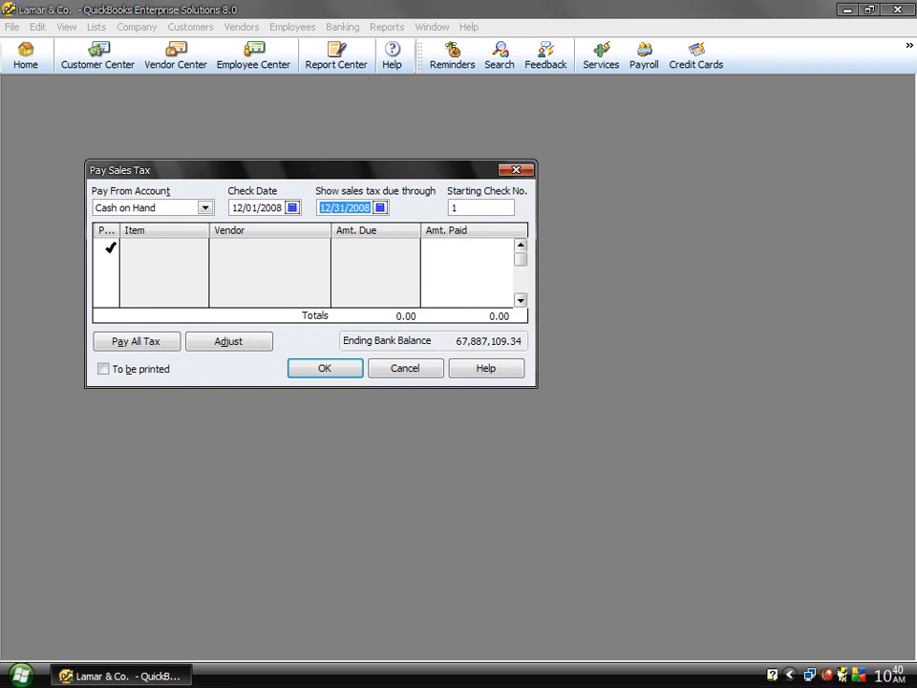
left_click(110, 247)
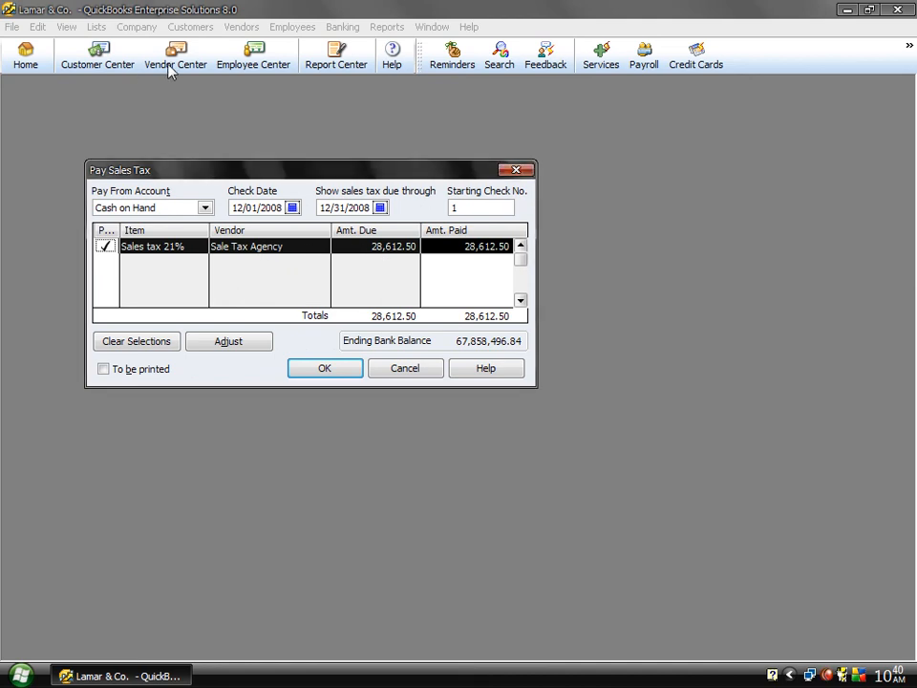
left_click(399, 370)
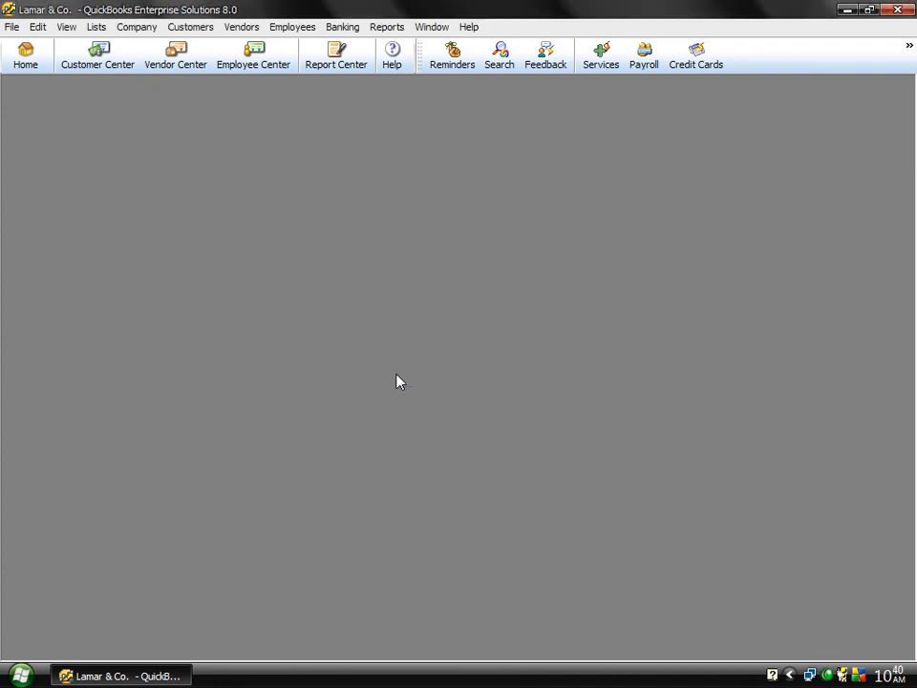
Review the Sale Tax Agency vendor in the Vendor Center and open the Trial Balance report.
left_click(190, 61)
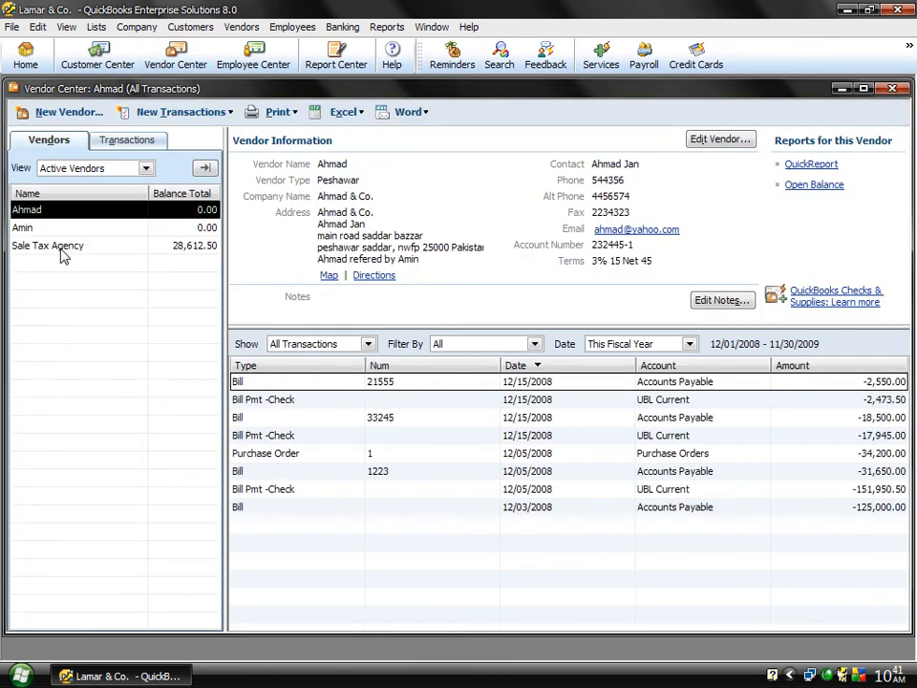
left_click(57, 245)
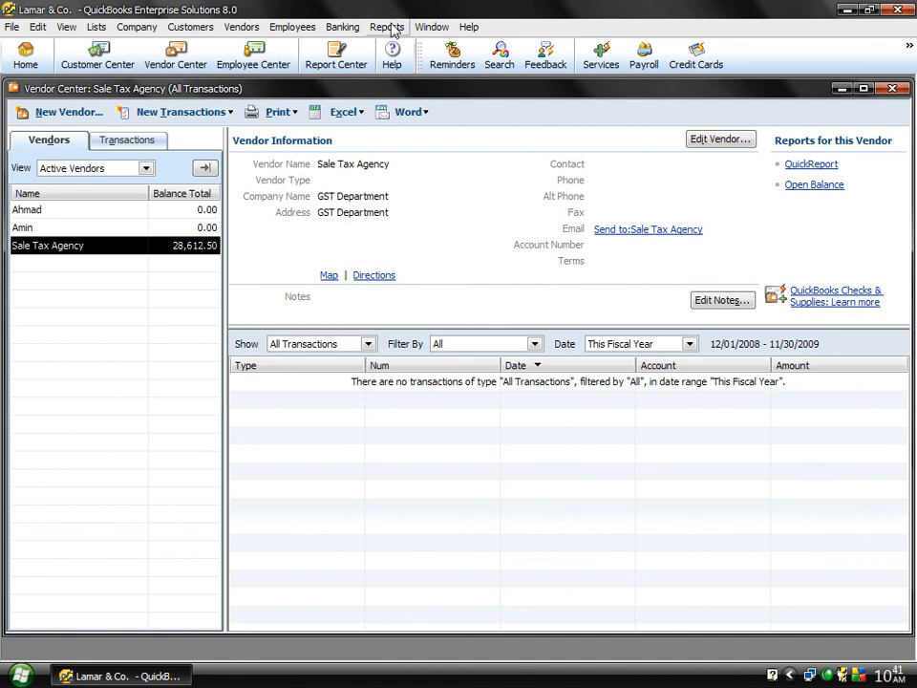
left_click(392, 28)
mouse_move(504, 268)
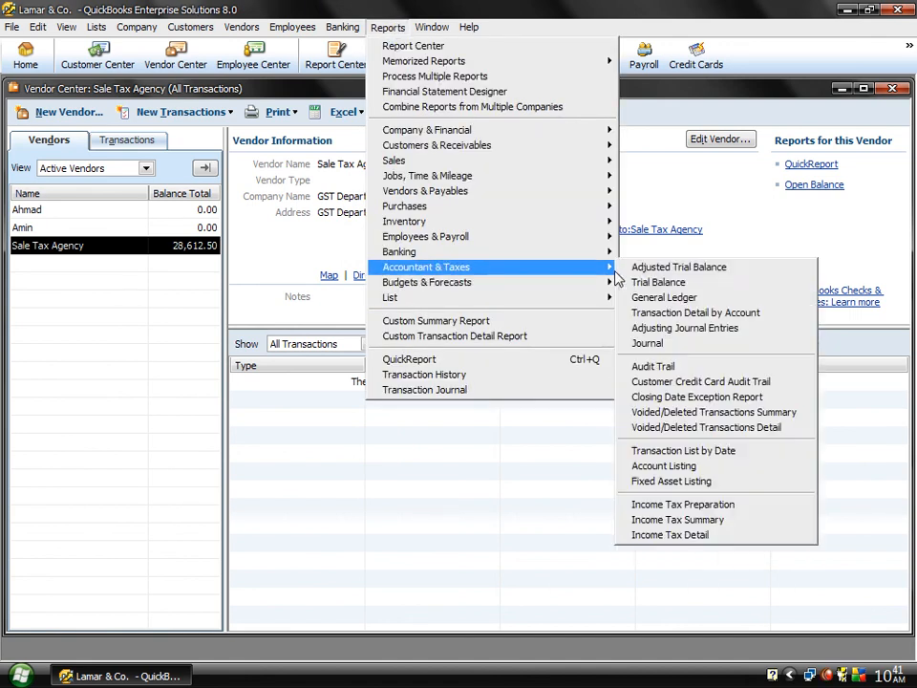
left_click(653, 285)
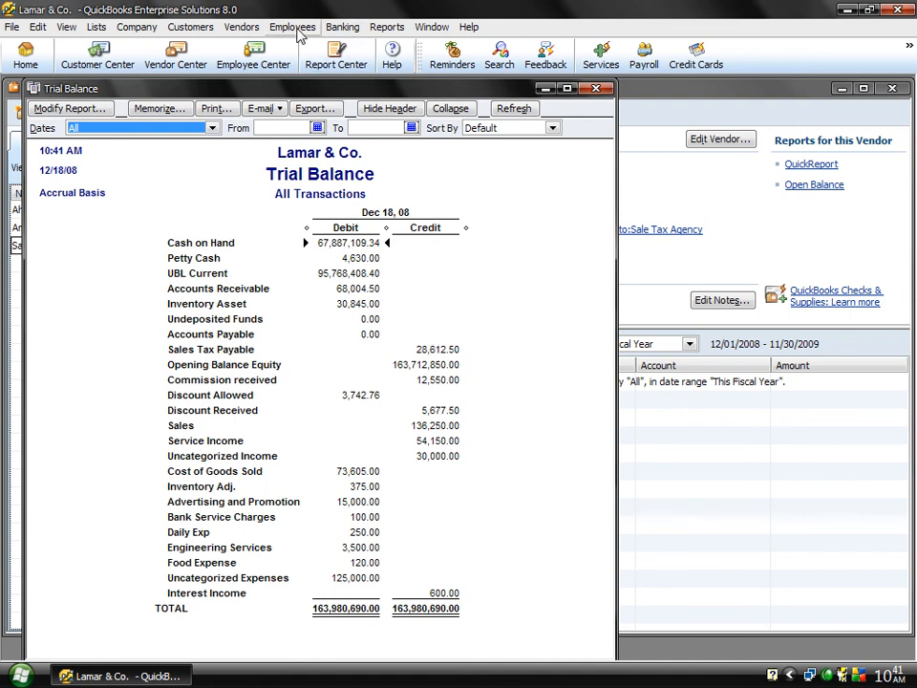
Open the Pay Sales Tax form and show the sales tax due through 12/31/2008.
left_click(239, 27)
mouse_move(329, 108)
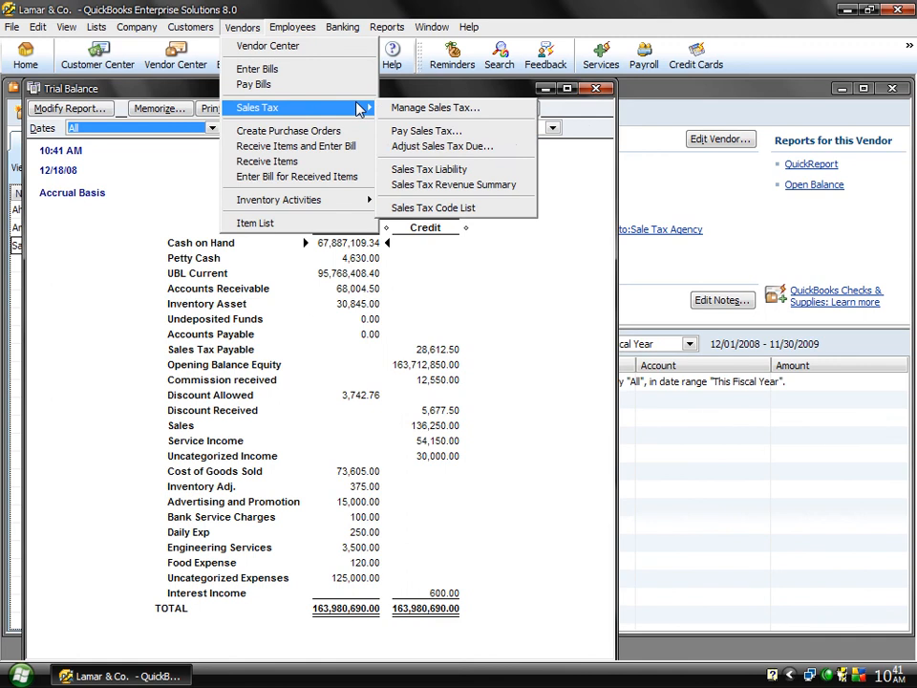
left_click(425, 132)
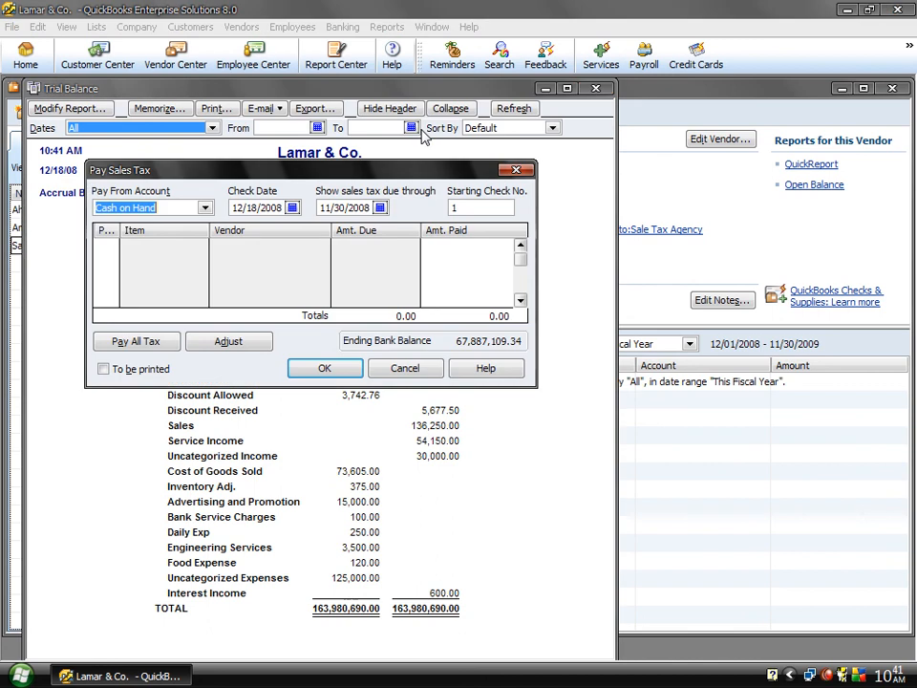
left_click(379, 209)
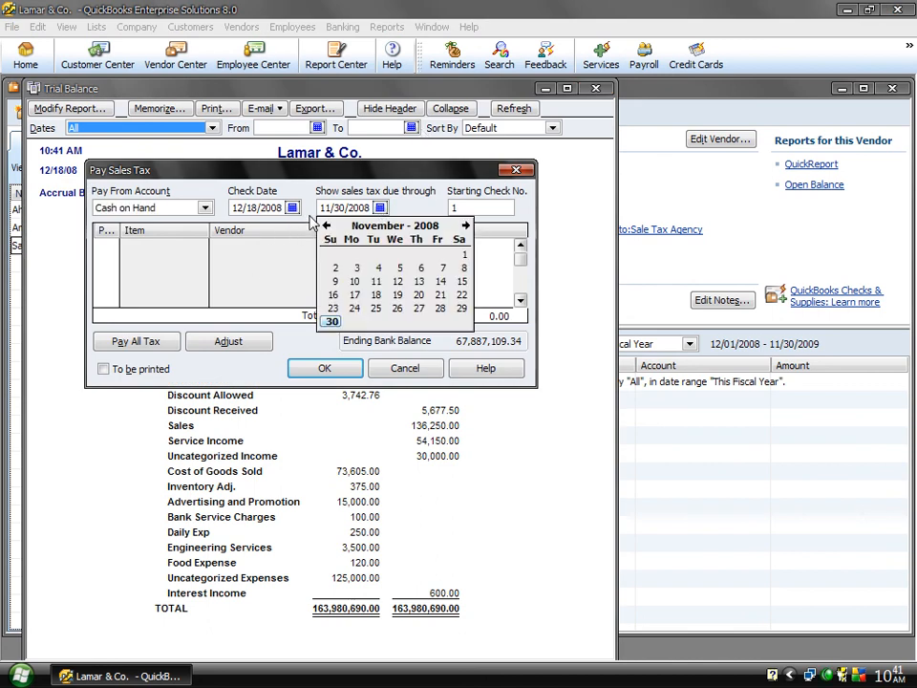
left_click(466, 225)
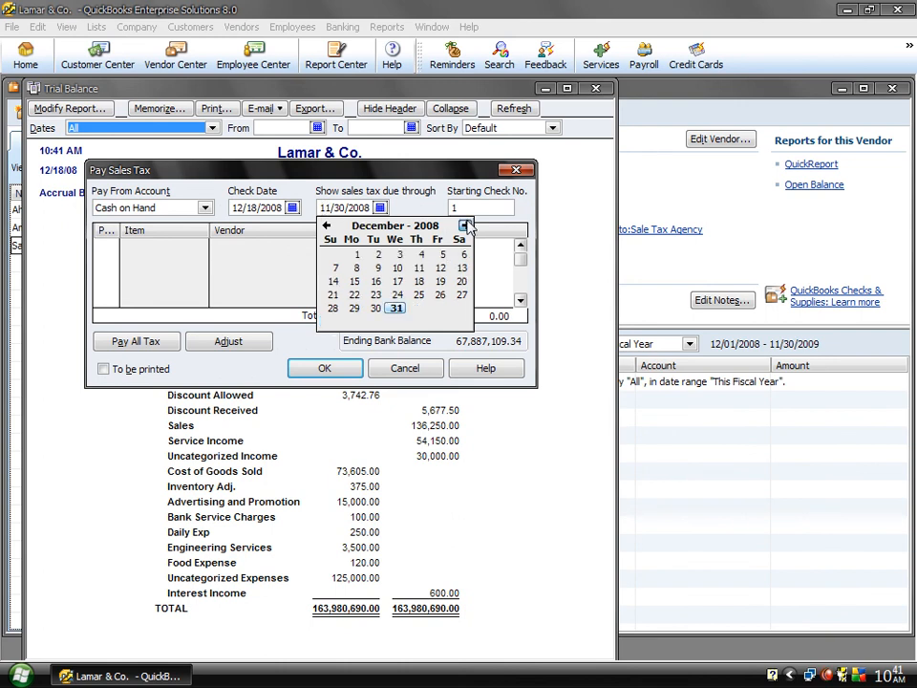
left_click(396, 309)
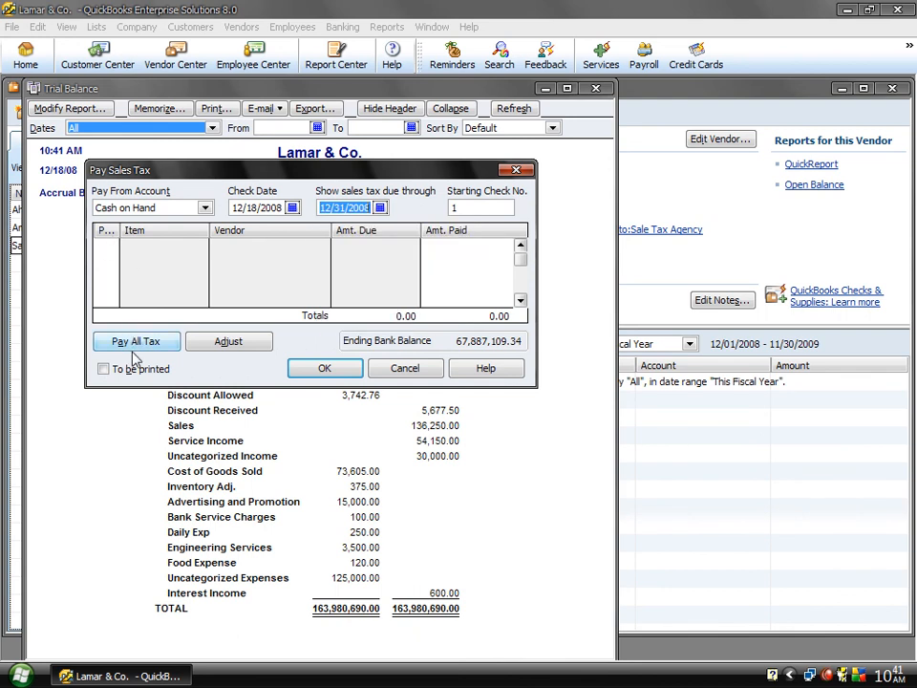
Select the Sales tax 21% item for payment, pay it from the UBL Current account, and record the payment.
left_click(105, 246)
left_click(105, 247)
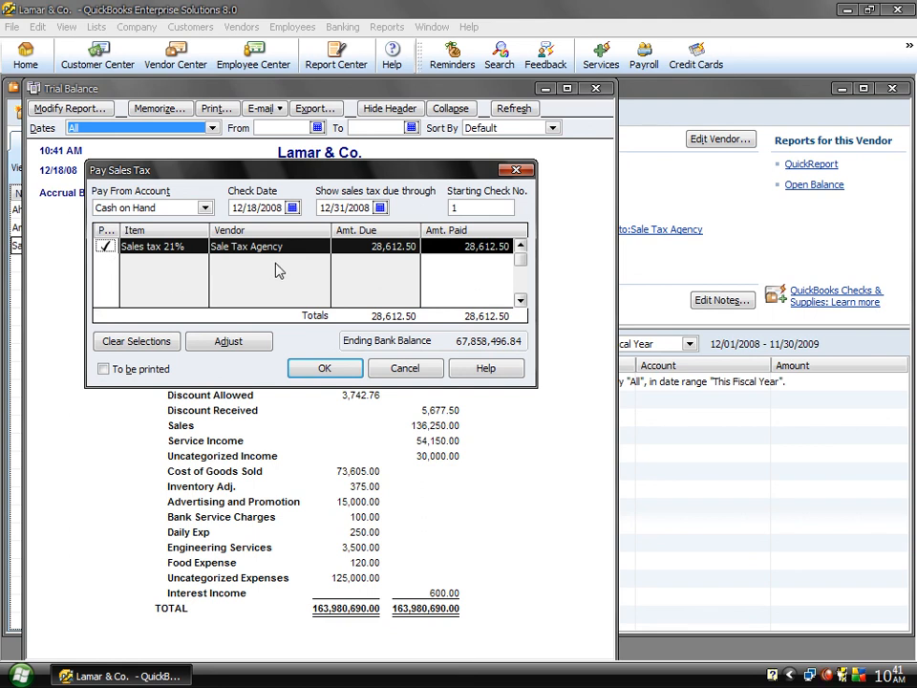
left_click(205, 207)
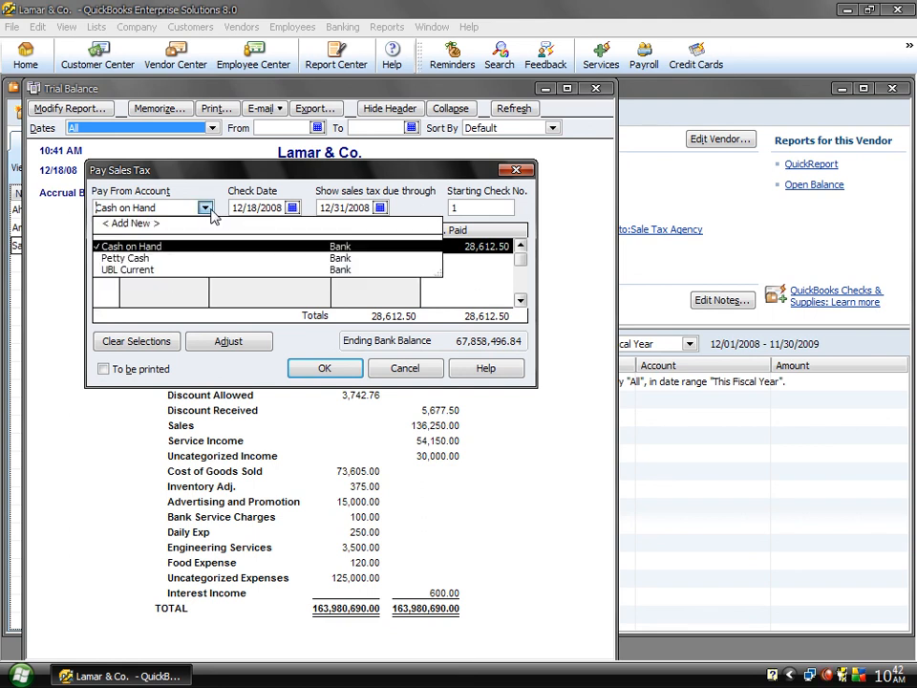
left_click(135, 271)
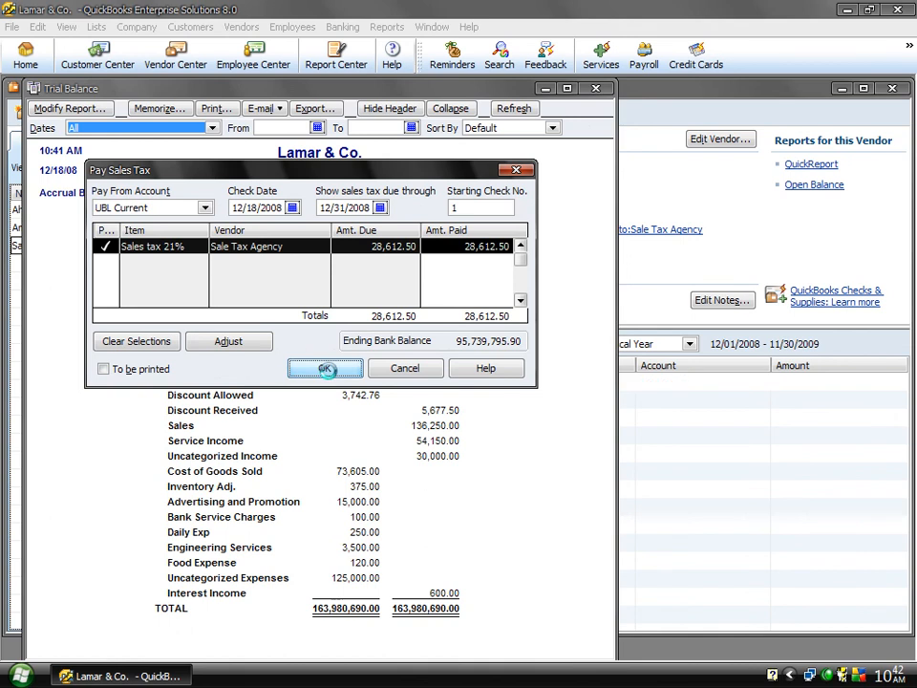
left_click(325, 368)
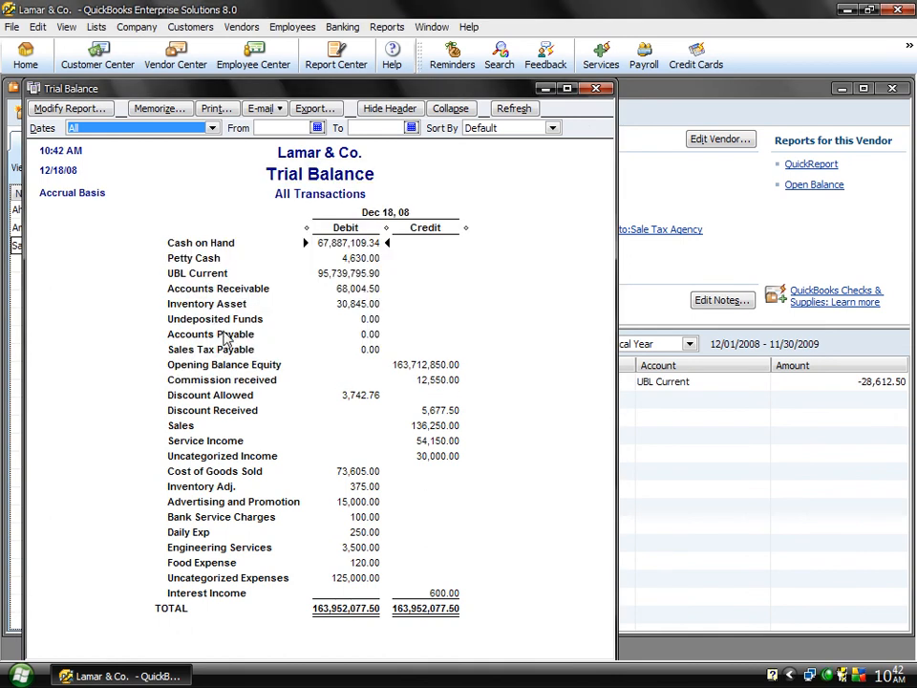
Examine the Accounts Payable transactions behind the Trial Balance, and close both reports and the Vendor Center.
double_click(366, 336)
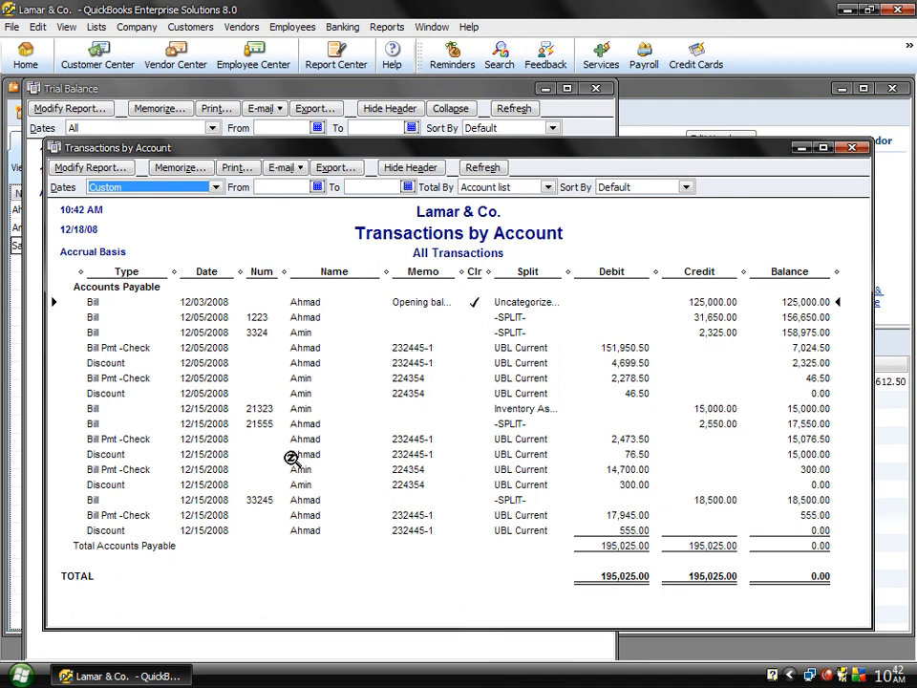
left_click(853, 151)
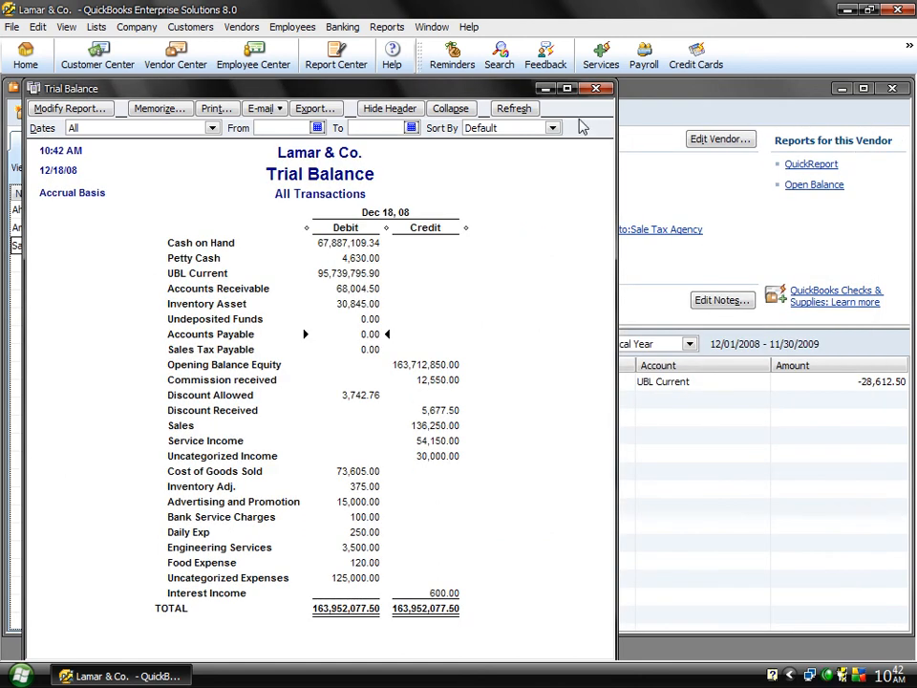
left_click(596, 89)
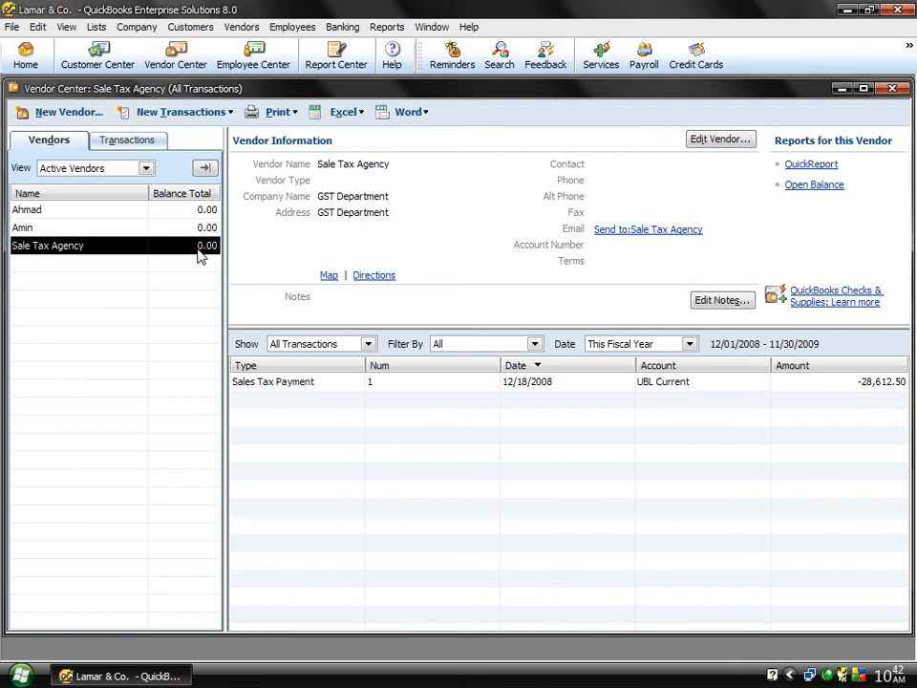
left_click(892, 88)
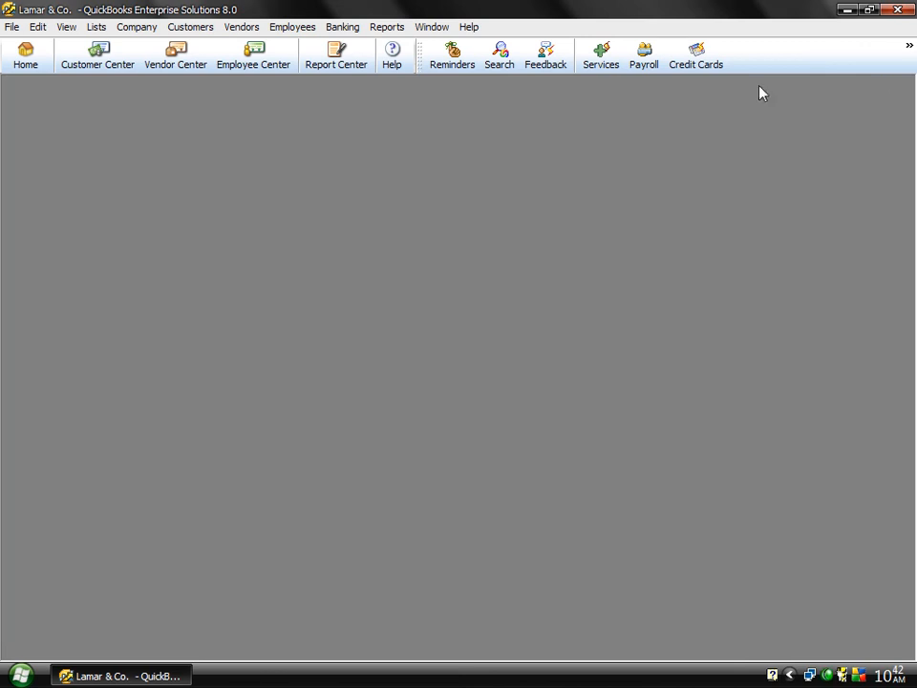
Start a sales tax due adjustment with Sale Tax Agency as the sales tax vendor.
left_click(235, 30)
mouse_move(330, 110)
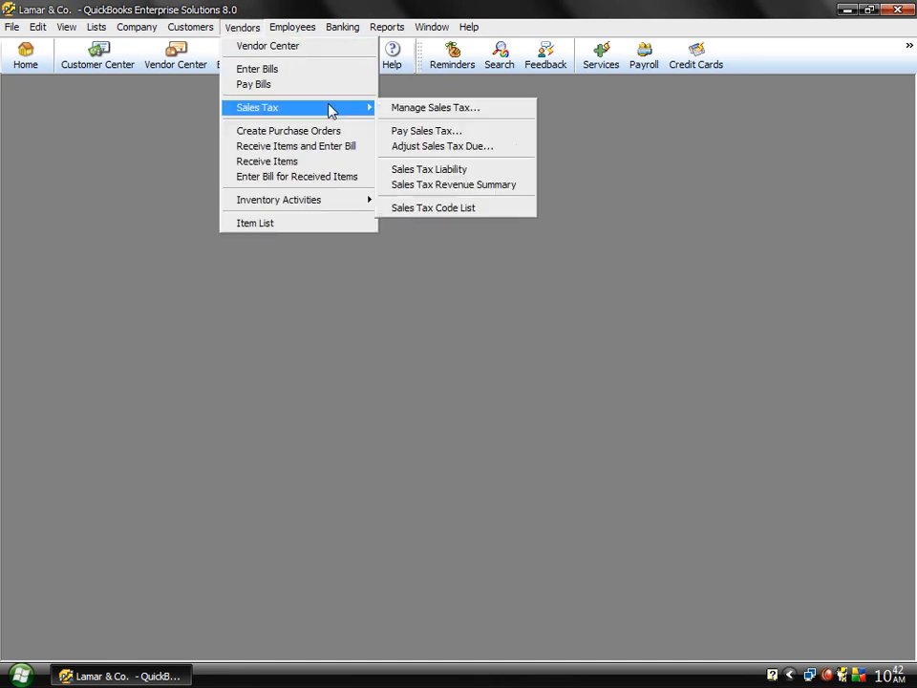
left_click(431, 145)
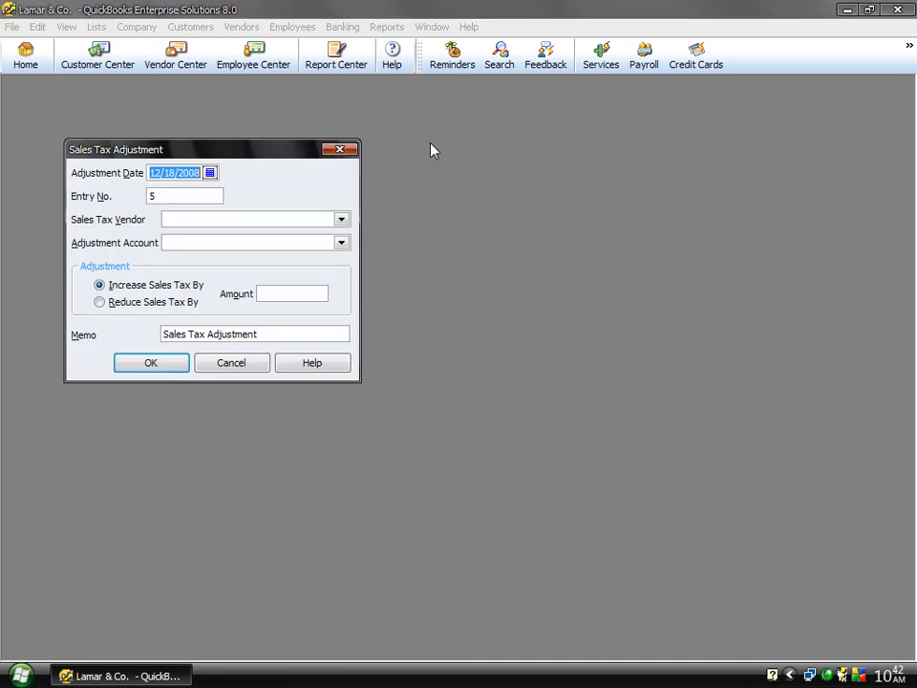
left_click(344, 221)
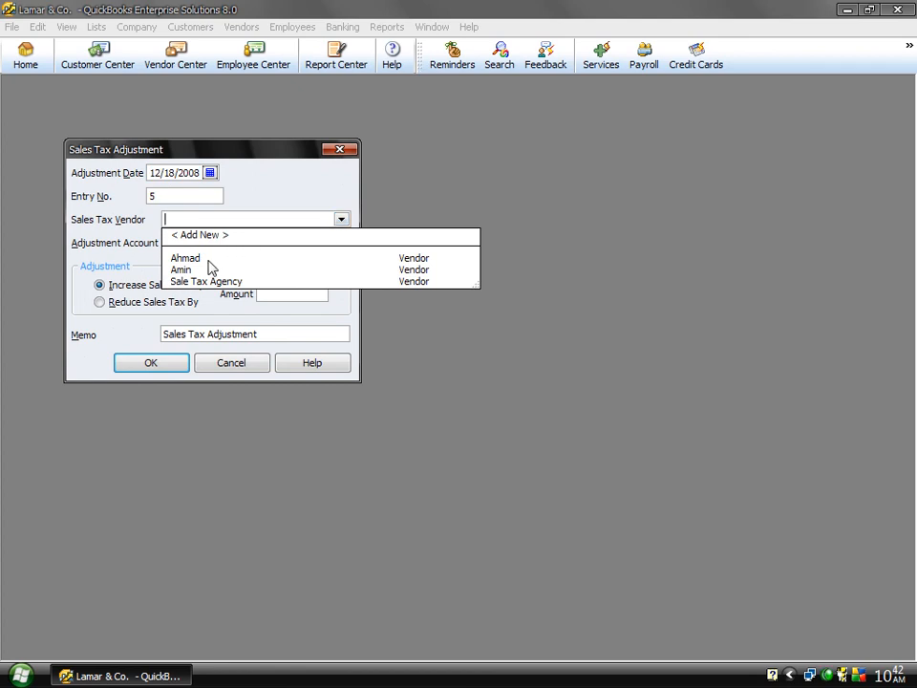
left_click(204, 282)
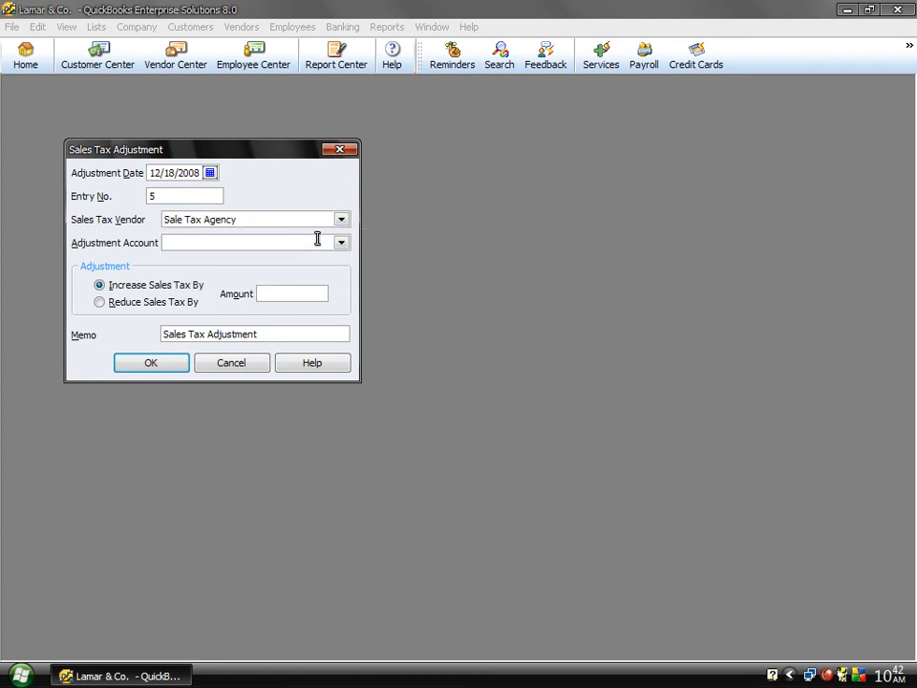
Add a new Other Income account named Sales Tax Adj and use it as the adjustment account.
left_click(341, 243)
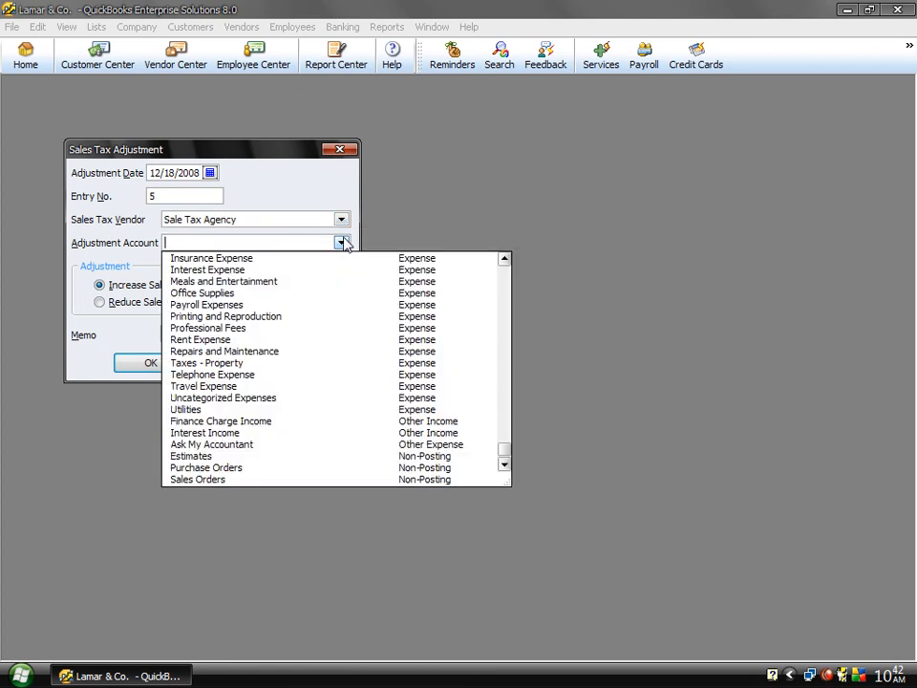
type("Sales")
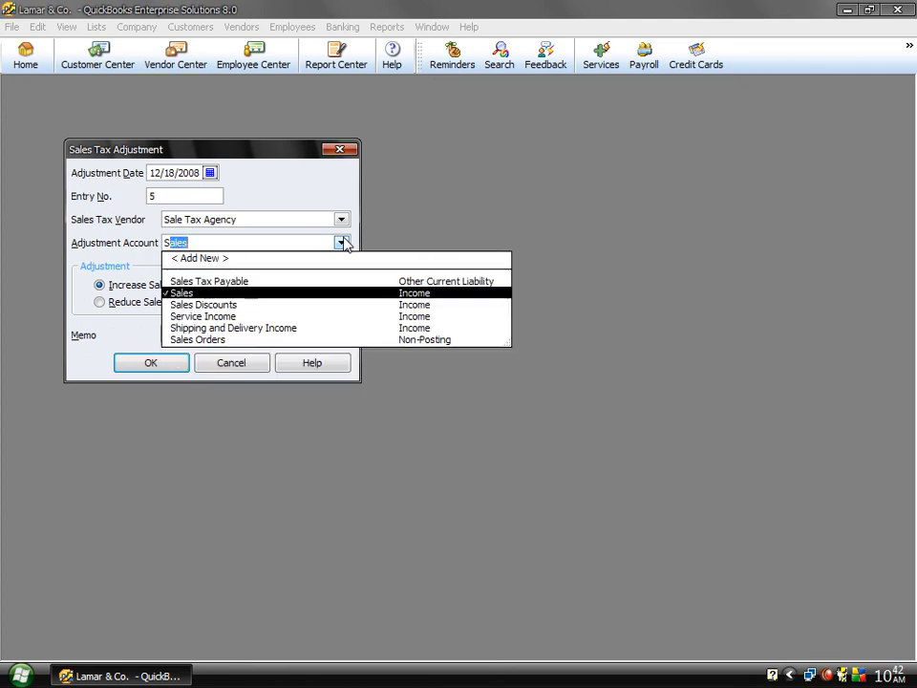
left_click(200, 258)
left_click(199, 258)
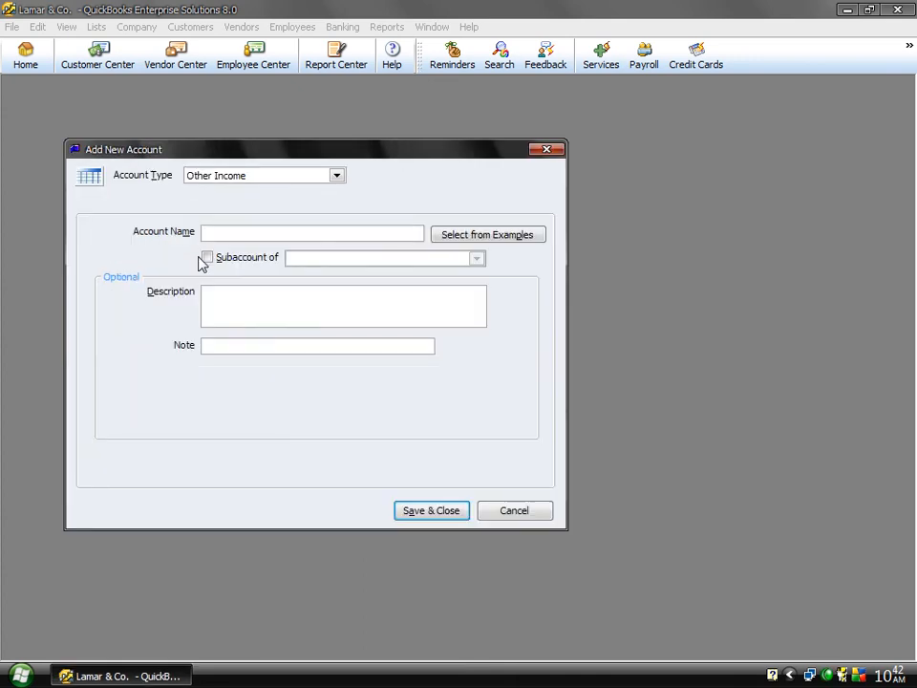
type("Sales Tax Adj")
left_click(416, 511)
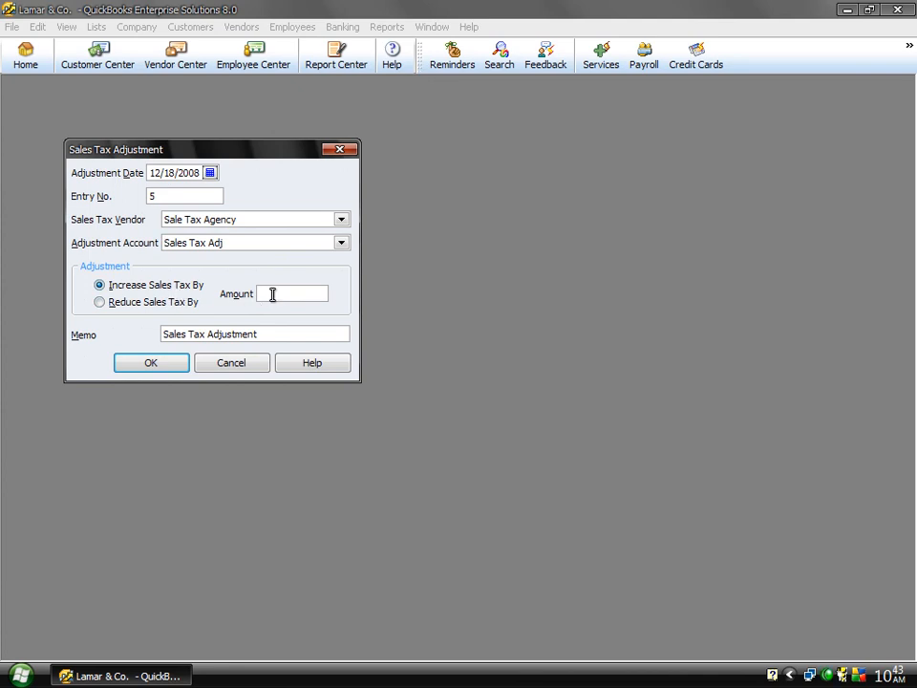
Set the adjustment to increase sales tax by 1200 and save it.
left_click(133, 303)
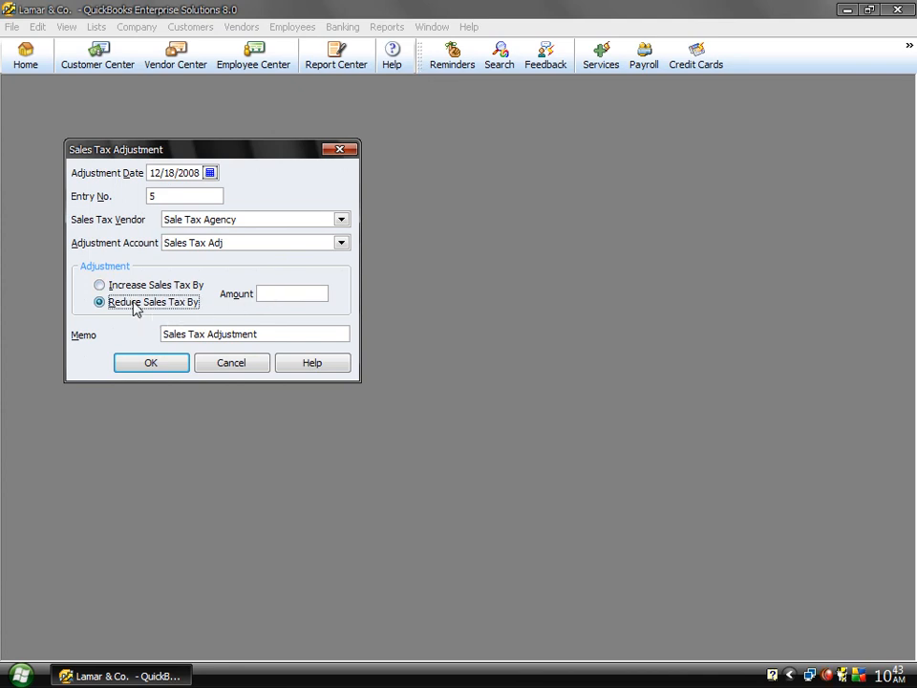
left_click(137, 286)
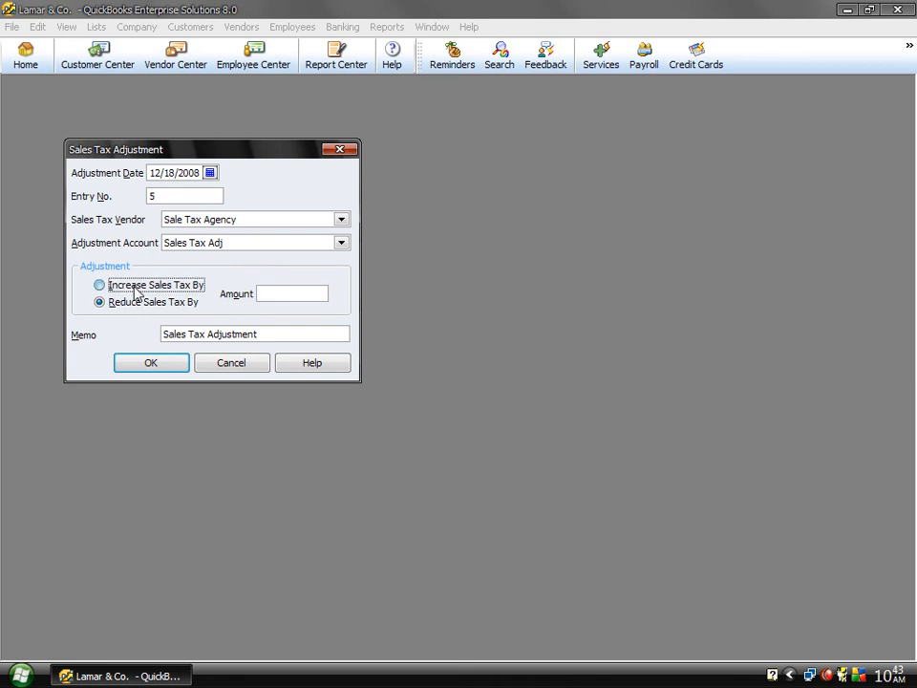
left_click(281, 297)
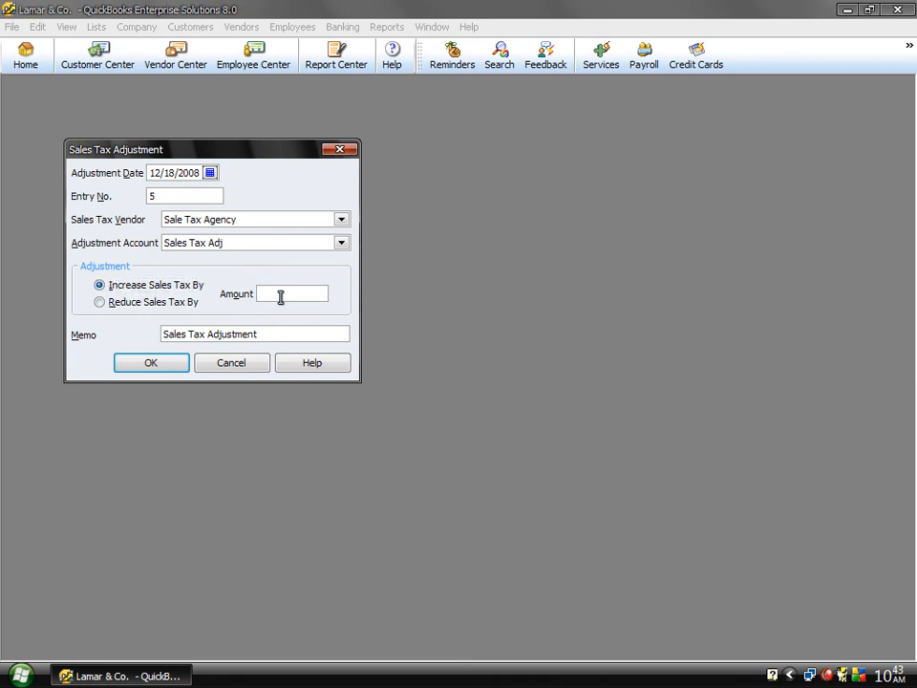
type("1200")
left_click(130, 367)
Check the Sale Tax Agency balance and its general journal entry in the Vendor Center.
left_click(175, 60)
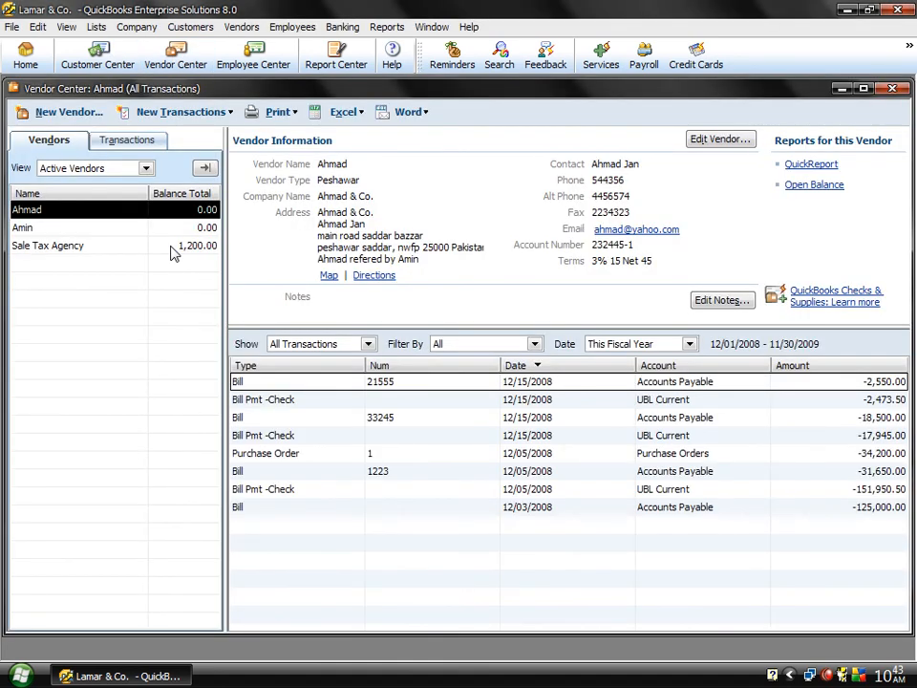
left_click(172, 250)
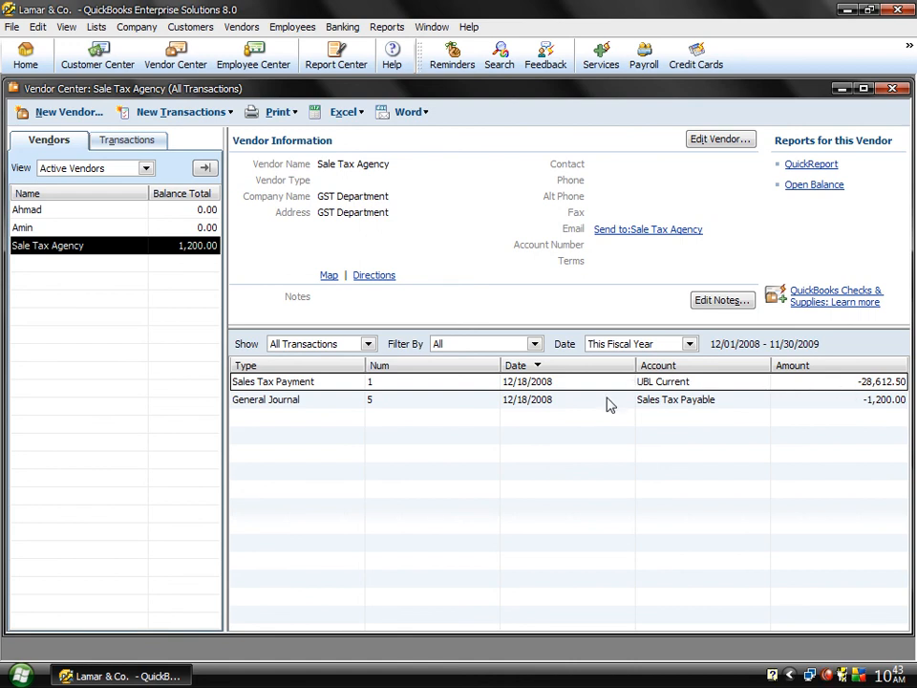
left_click(608, 404)
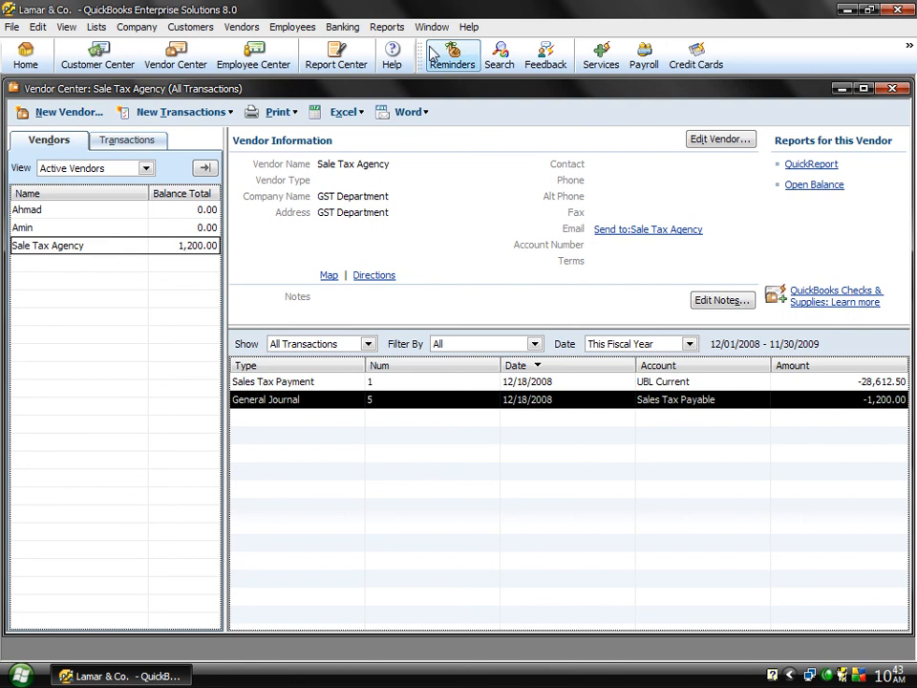
View the Sales Tax Liability report for all dates and close it.
left_click(244, 28)
mouse_move(359, 113)
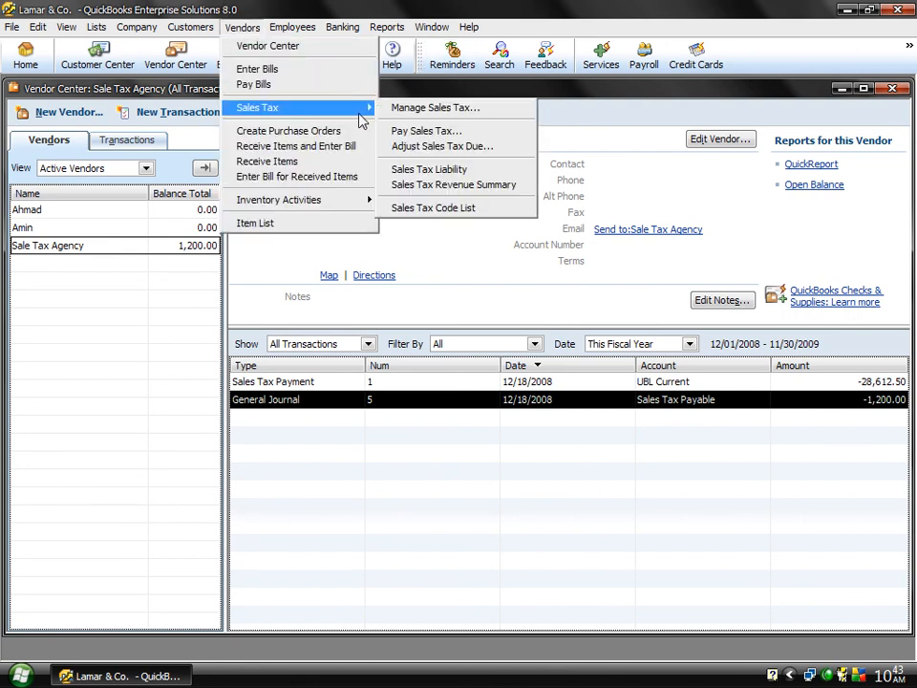
left_click(448, 172)
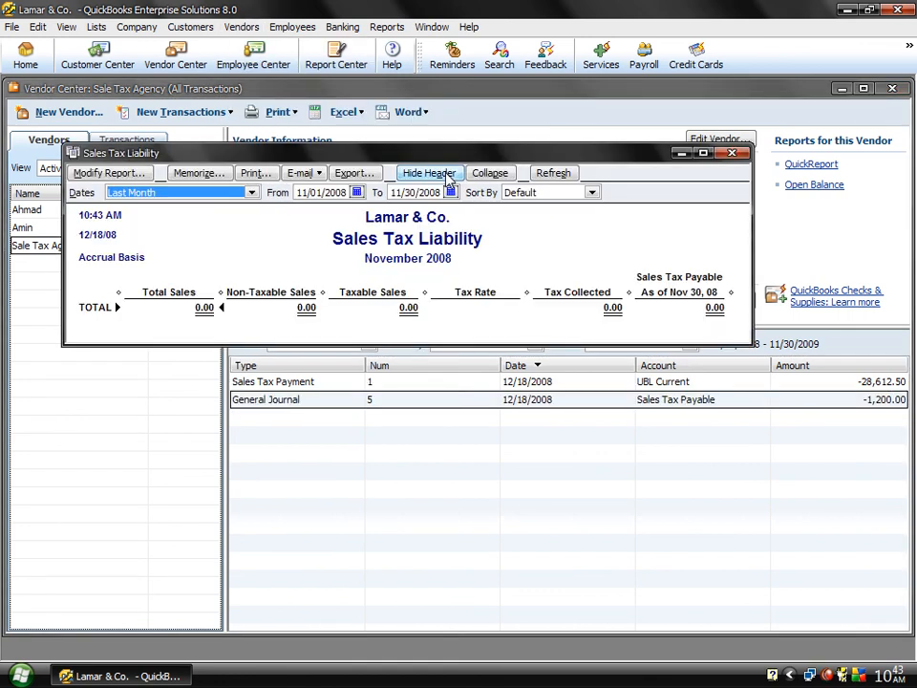
key("a")
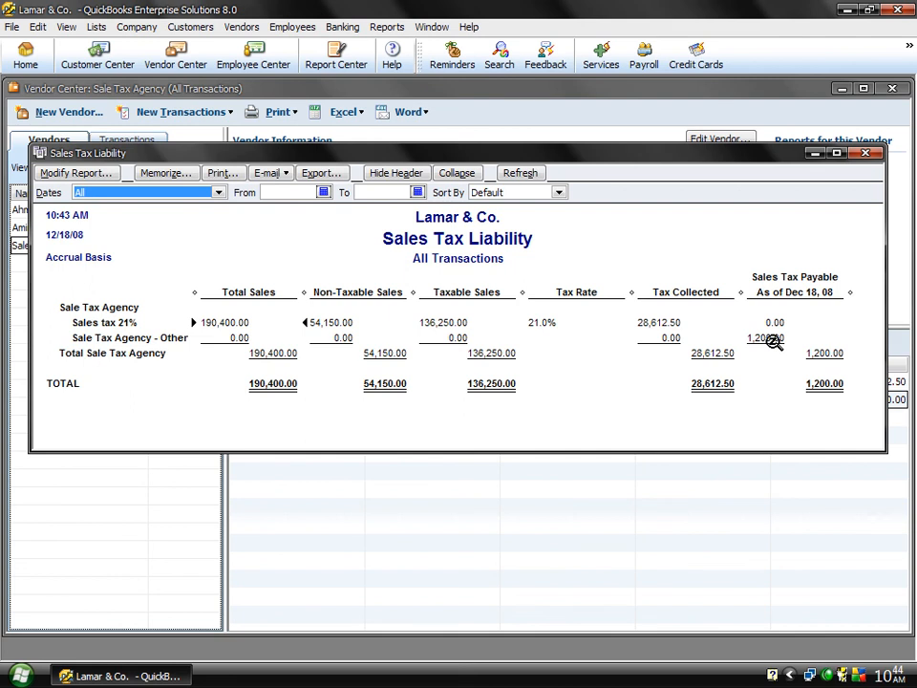
left_click(866, 154)
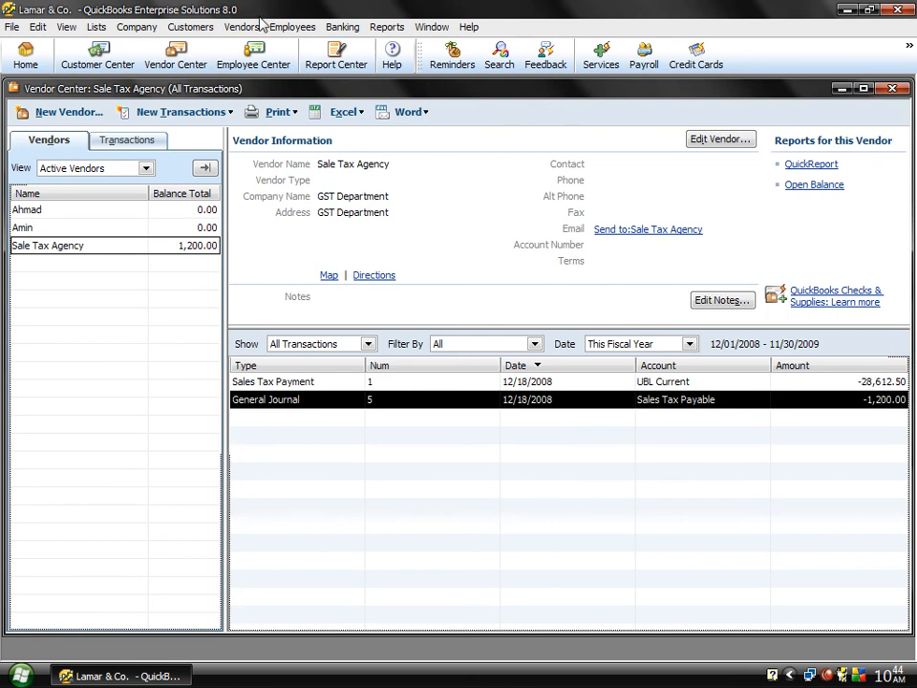
View the Sales Tax Revenue Summary report for all dates and close it.
left_click(227, 29)
mouse_move(332, 113)
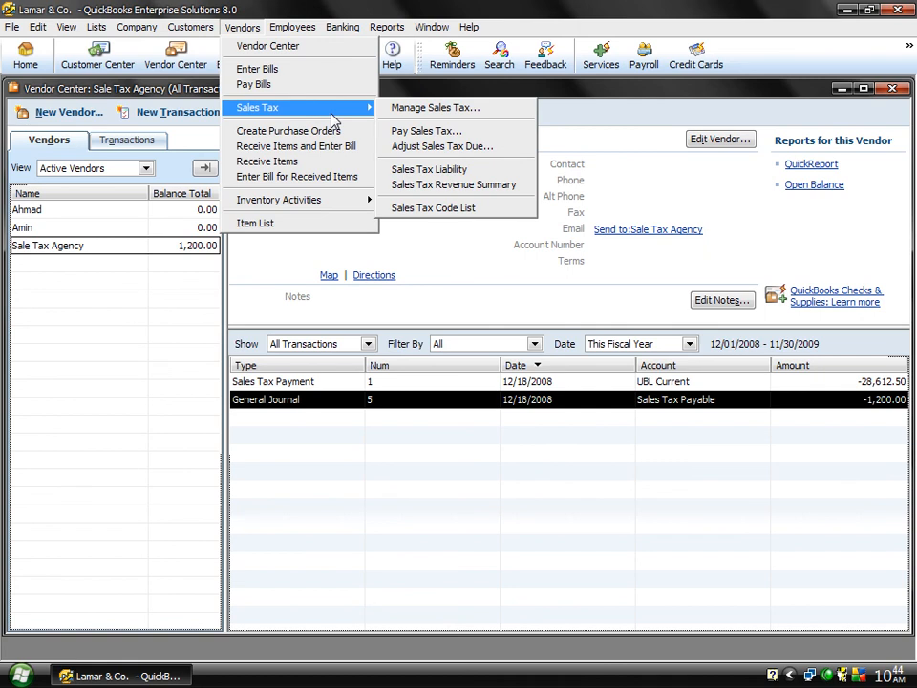
left_click(431, 186)
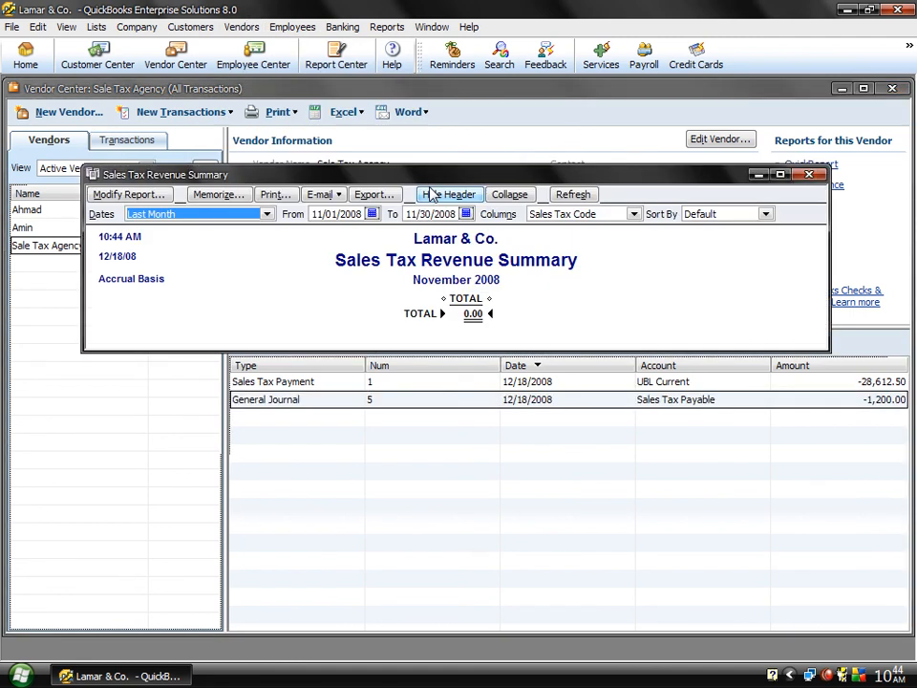
key("a")
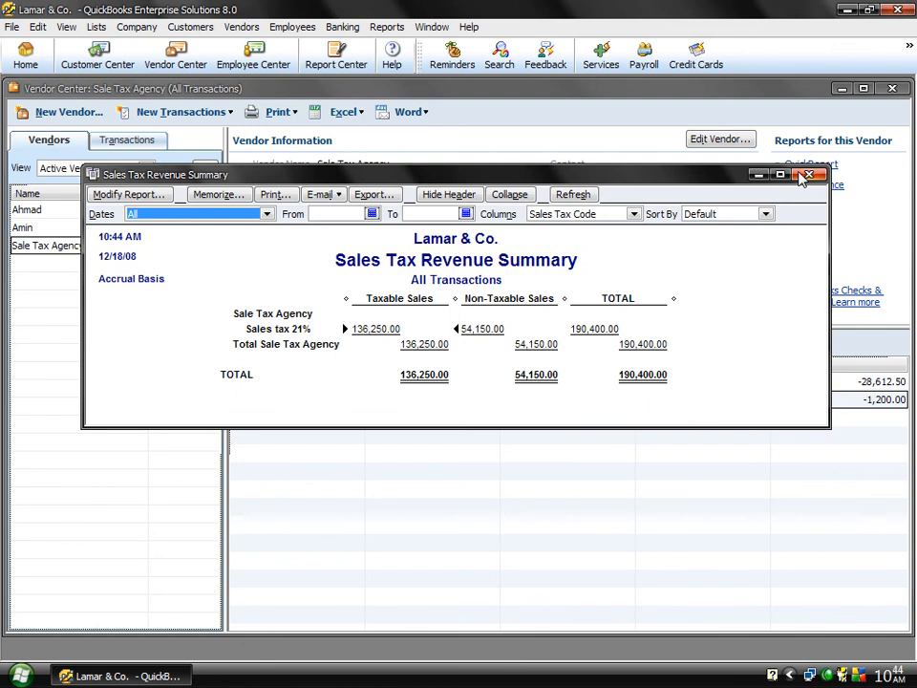
left_click(807, 175)
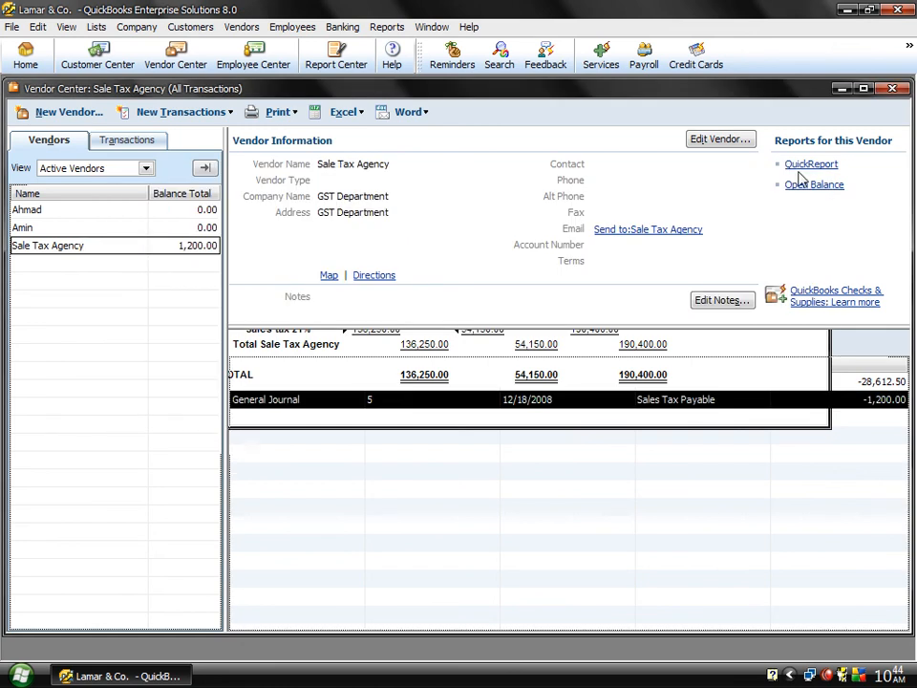
View the Sales Tax Code List, then close both the list and the Vendor Center.
left_click(234, 28)
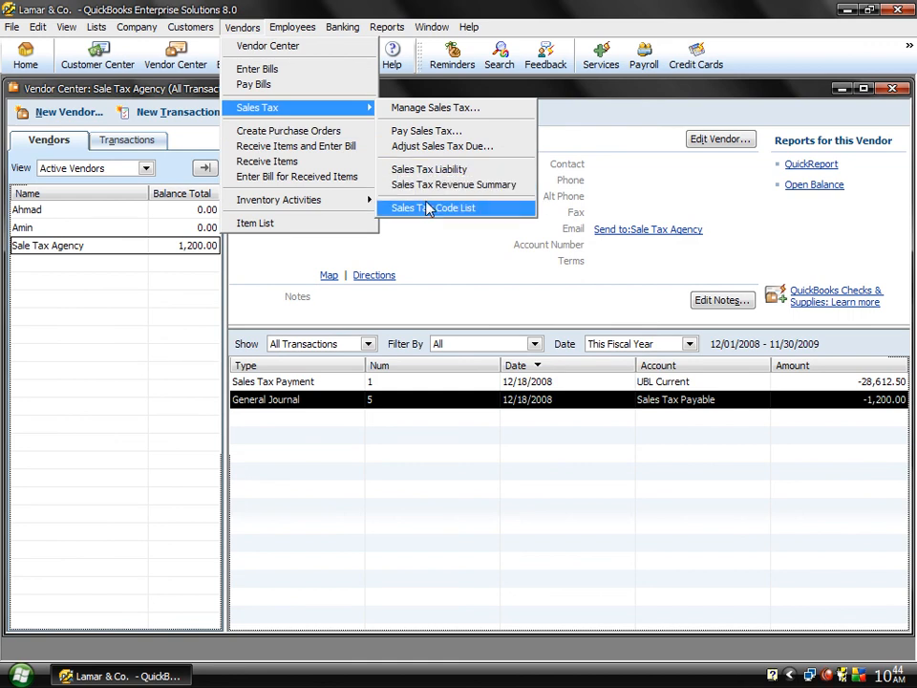
left_click(427, 207)
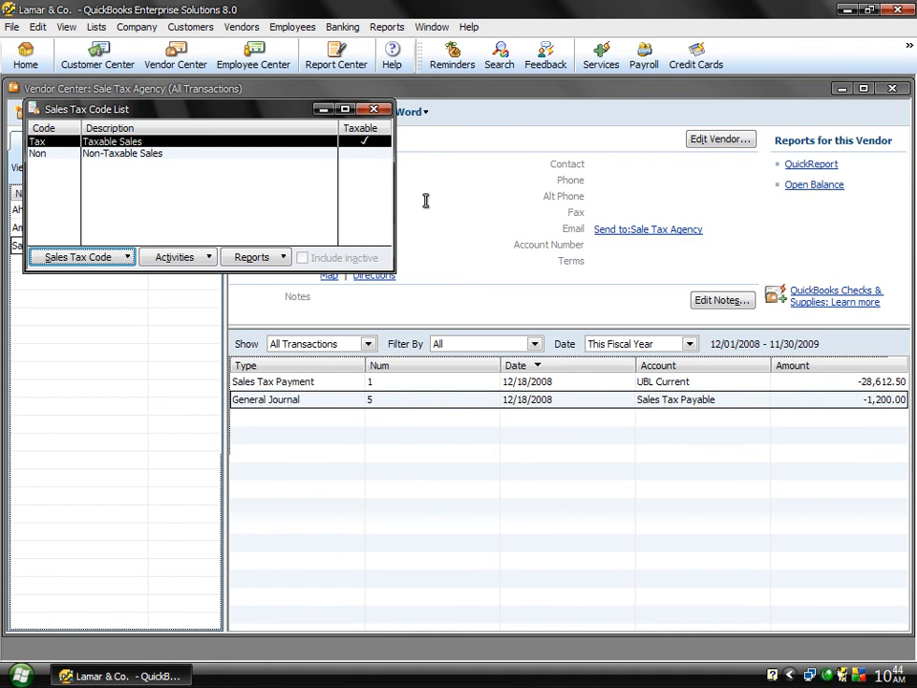
left_click(375, 110)
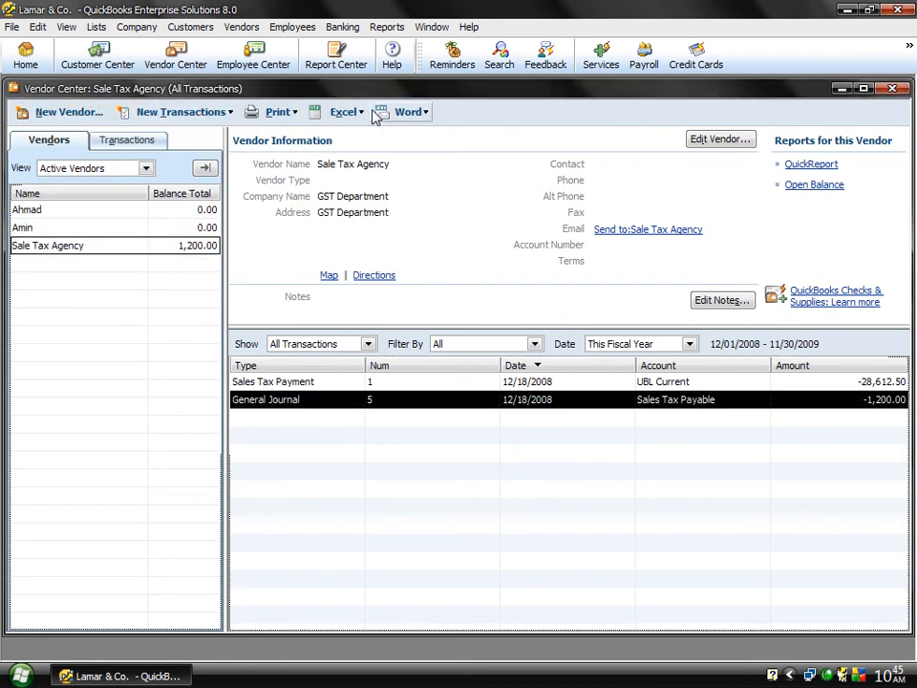
left_click(892, 90)
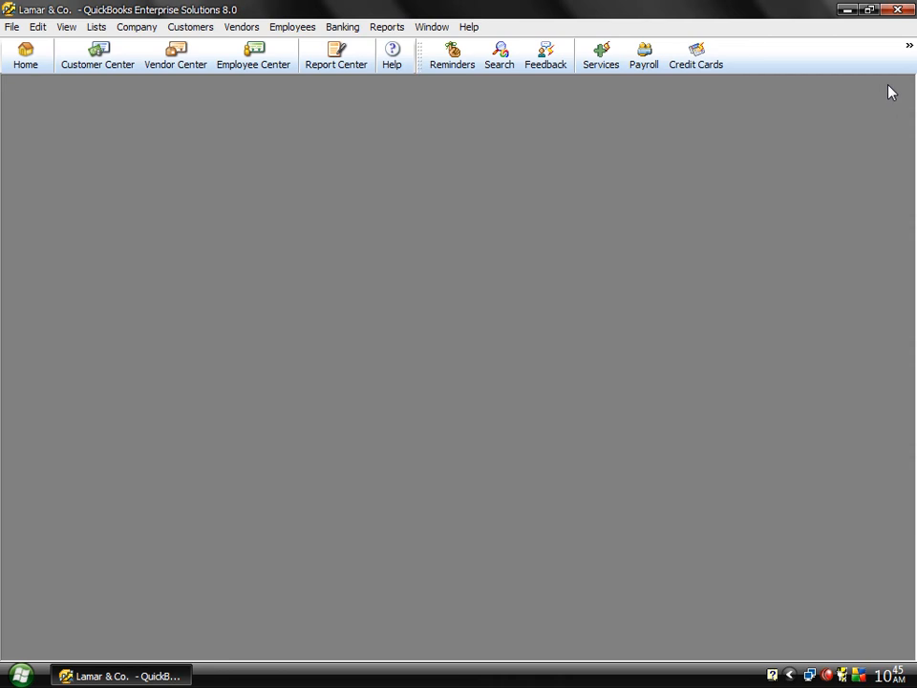
left_click(242, 28)
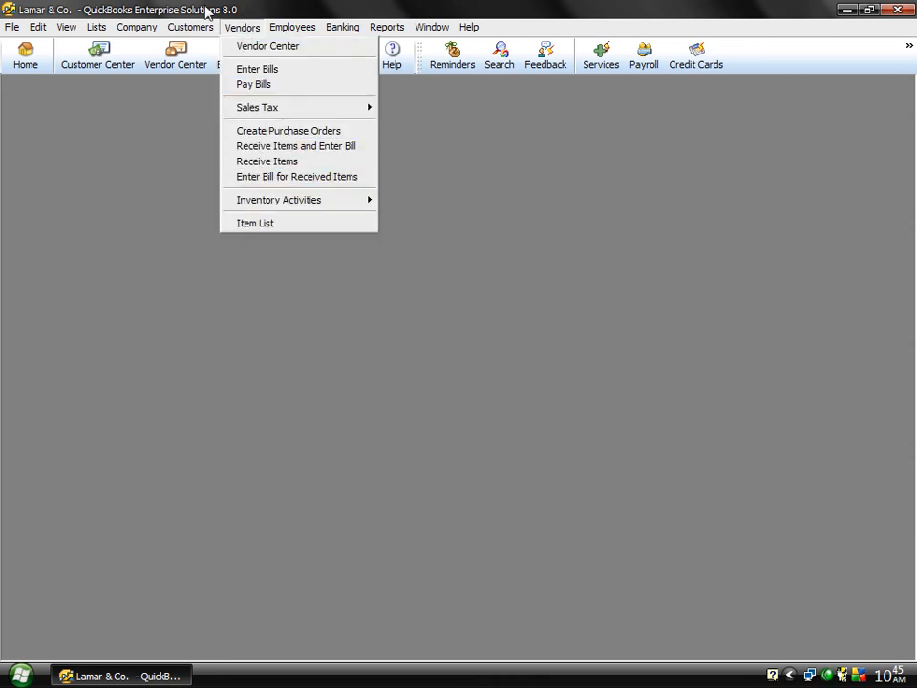
mouse_move(191, 27)
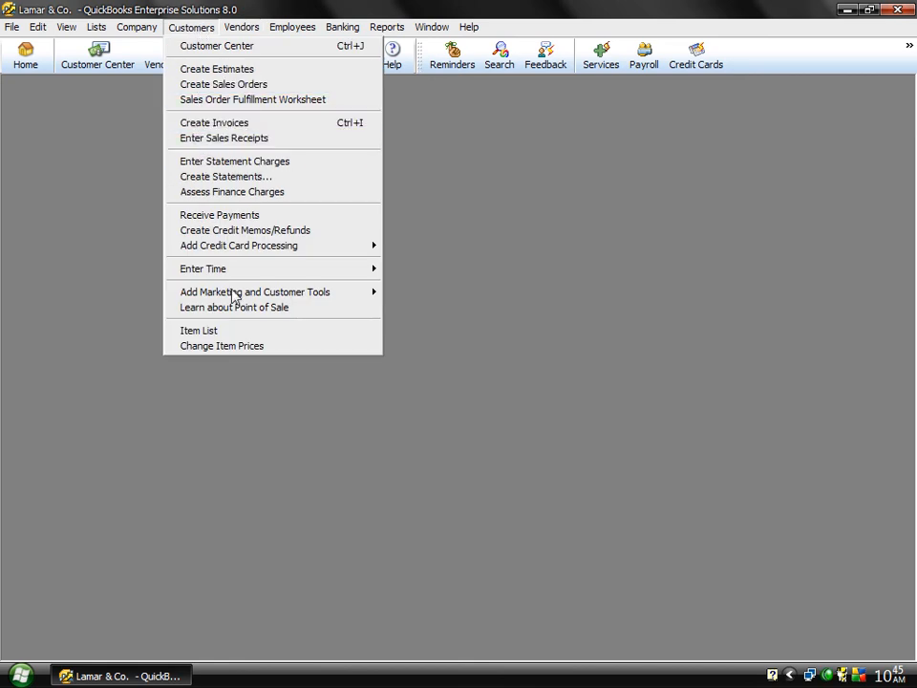
left_click(613, 534)
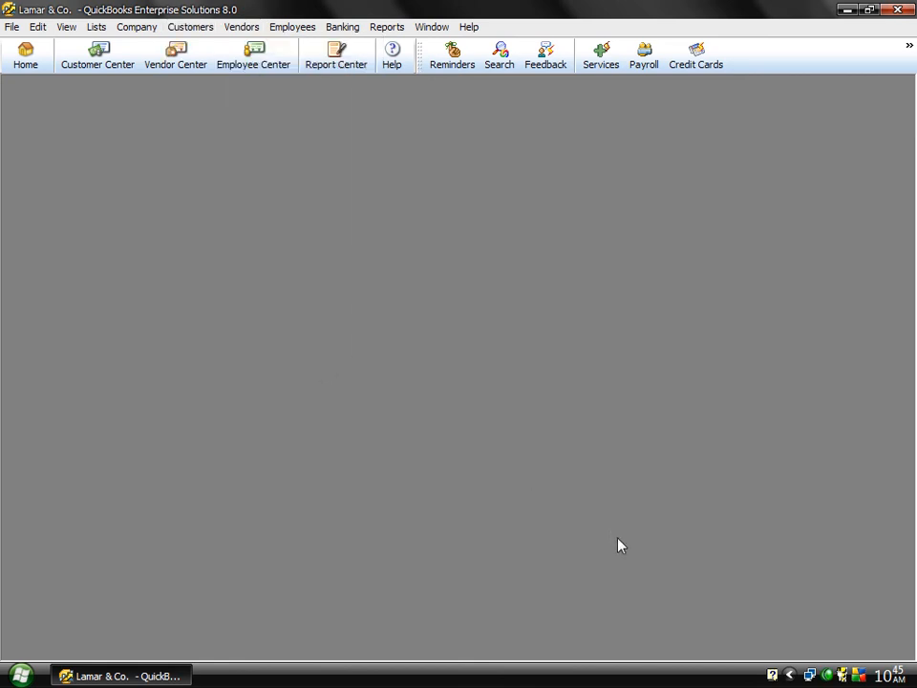
right_click(827, 677)
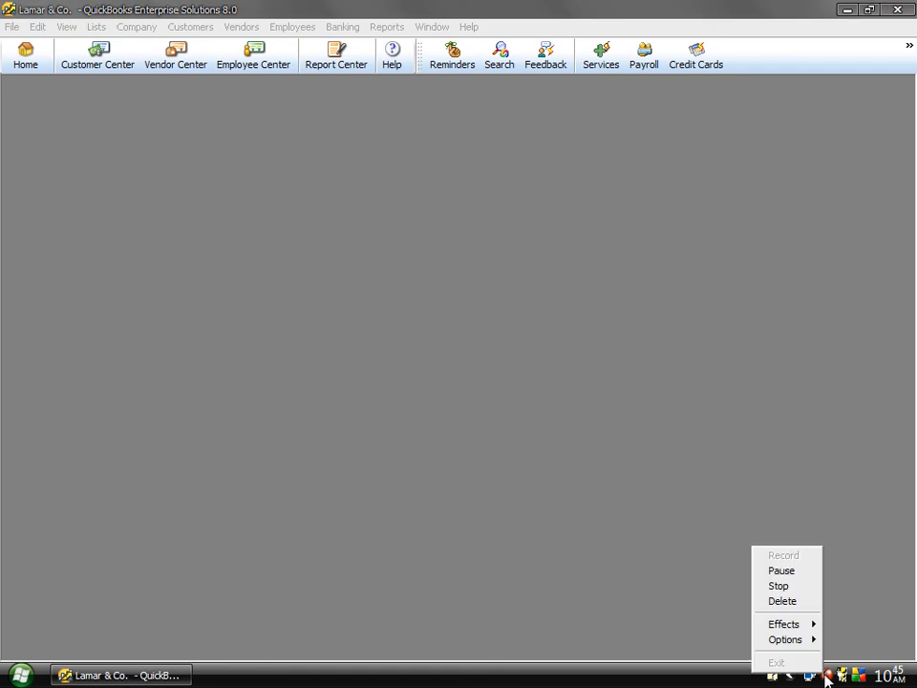